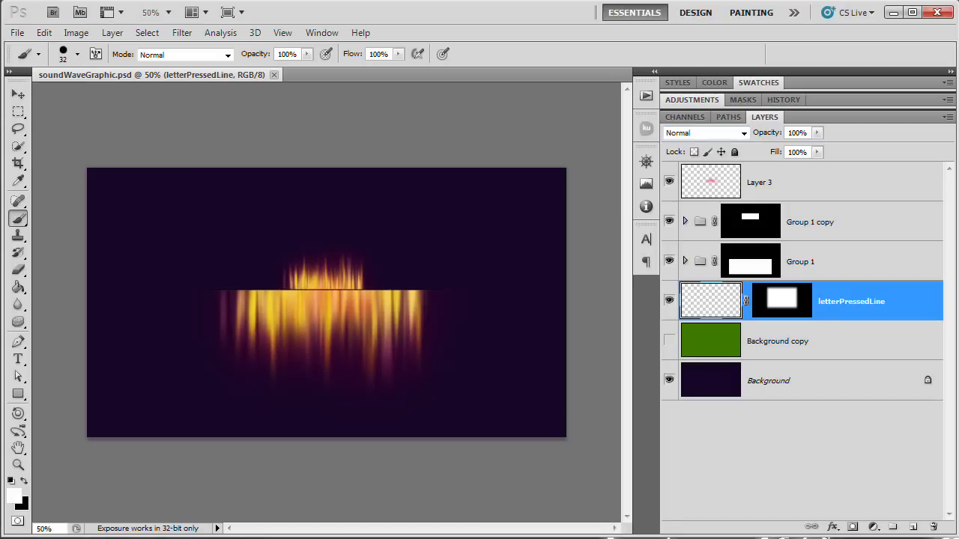
- Close soundWaveGraphic.psd and create a new 1280 × 720 pixel document at 72 pixels/inch, 8-bit RGB with a white background
left_click(274, 75)
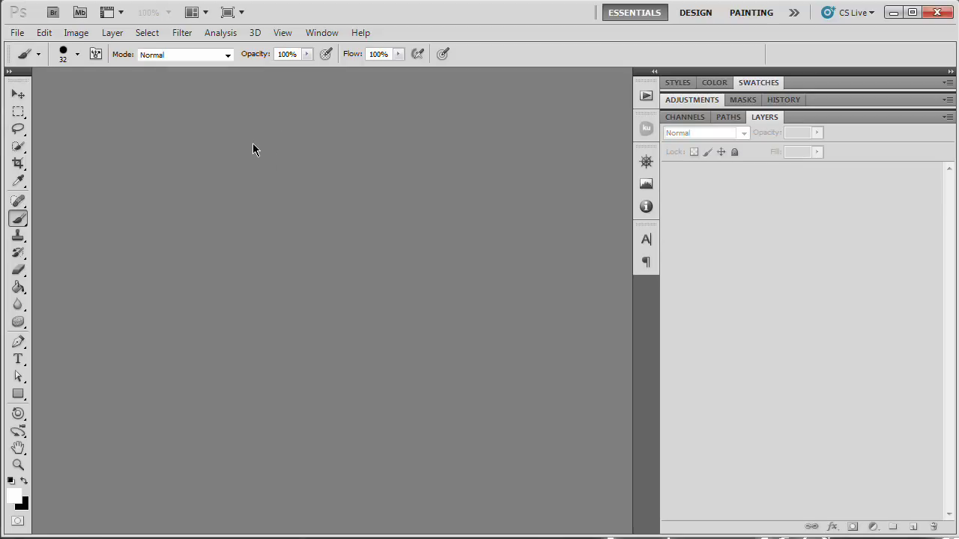
left_click(16, 33)
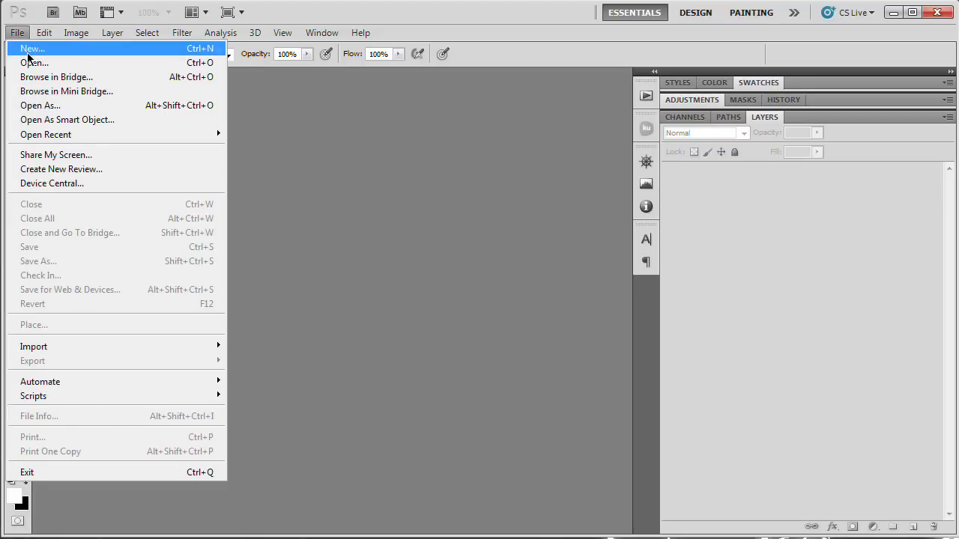
left_click(109, 53)
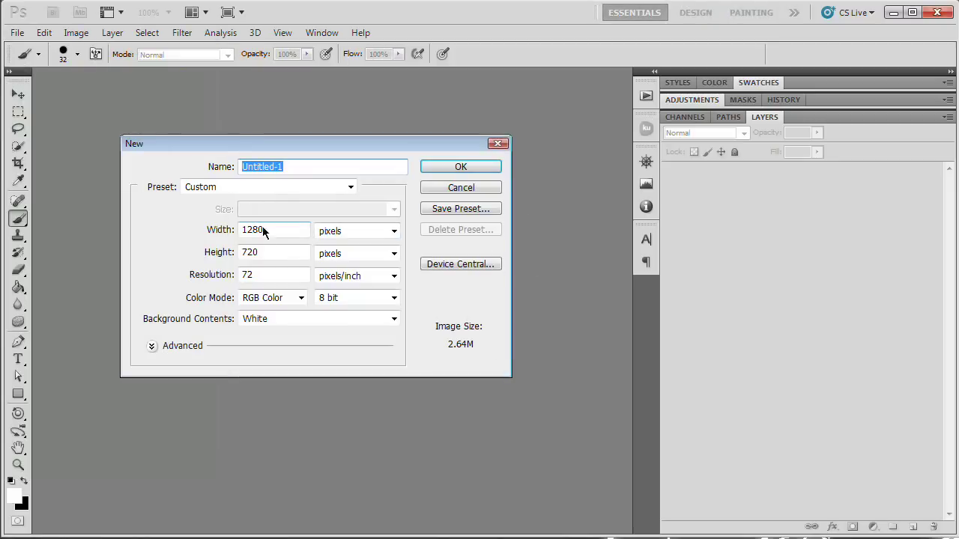
left_click(267, 230)
left_click(274, 253)
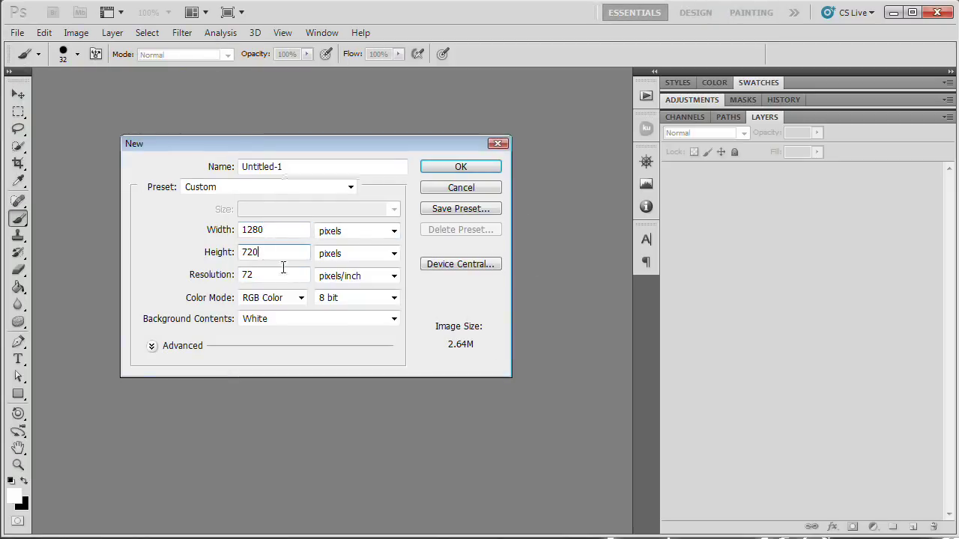
left_click(283, 274)
left_click_drag(303, 143, 334, 136)
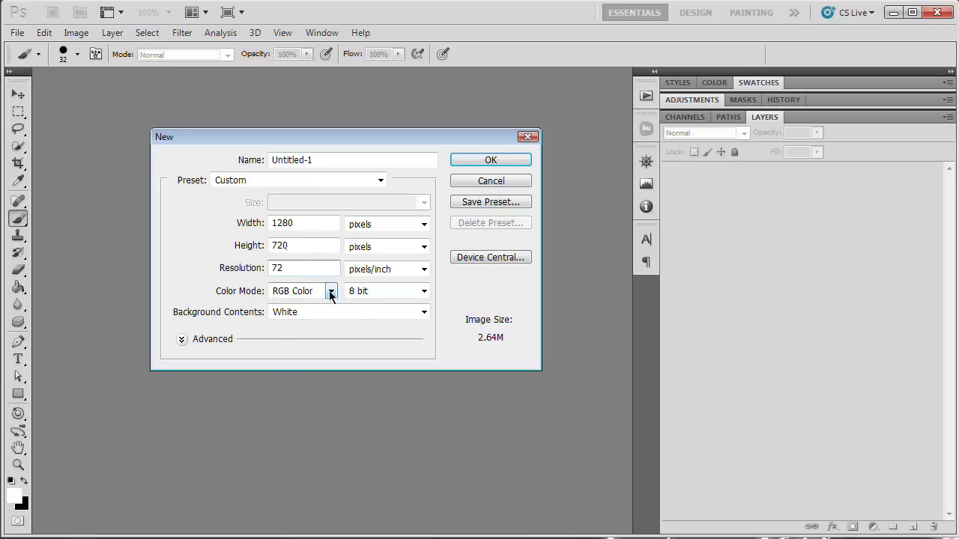
left_click(497, 160)
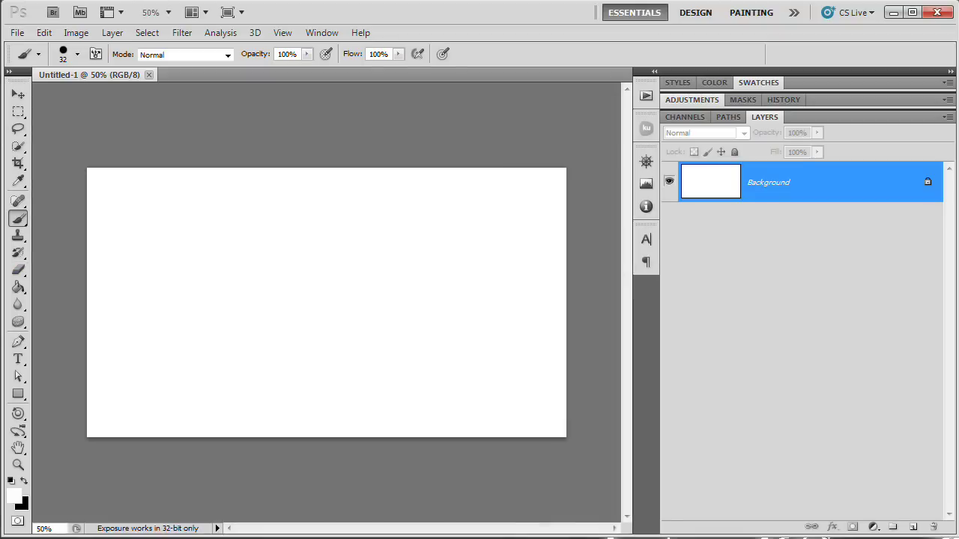
- Set the foreground color to #170626 and fill the Background layer with it
left_click(16, 499)
left_click_drag(496, 120, 330, 141)
left_click_drag(435, 377, 355, 376)
left_click(440, 378)
left_click(449, 378)
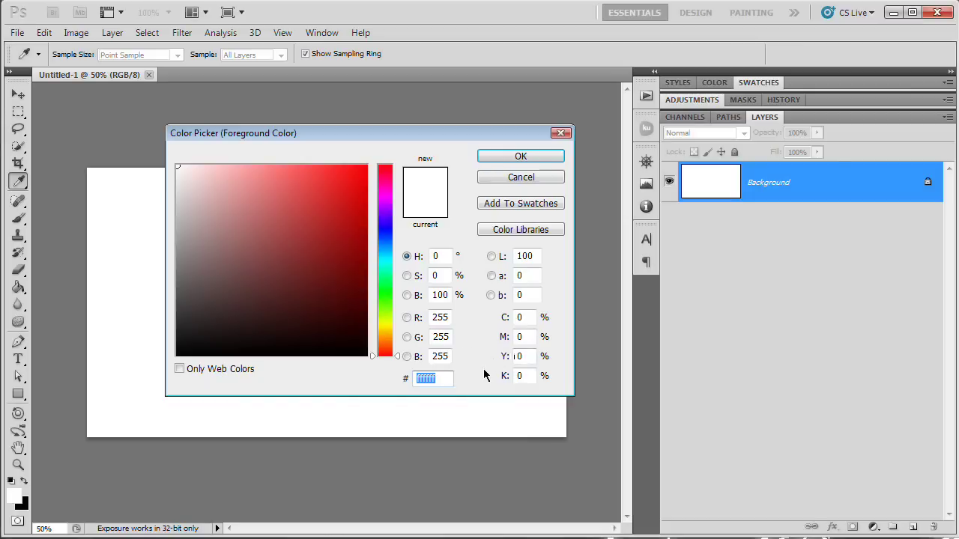
type("170626")
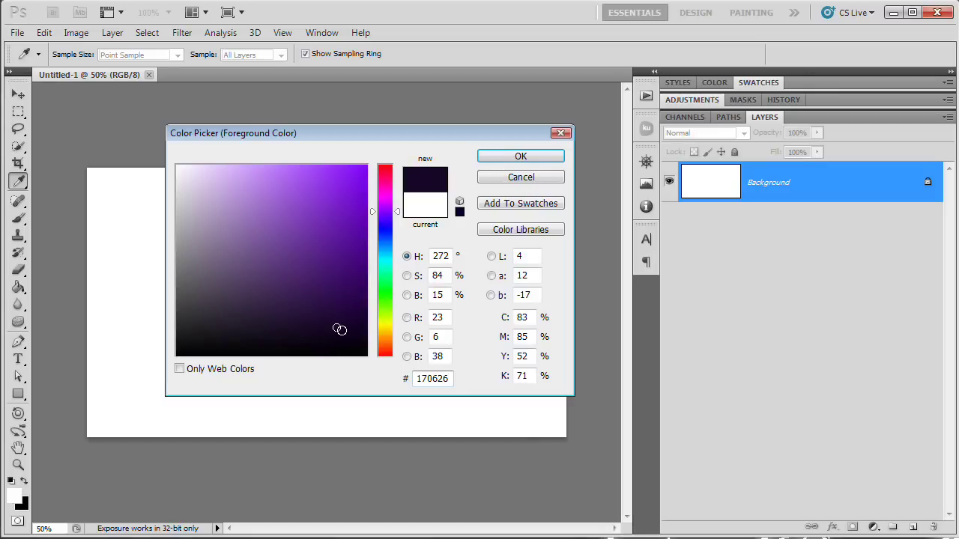
left_click(531, 157)
key("b")
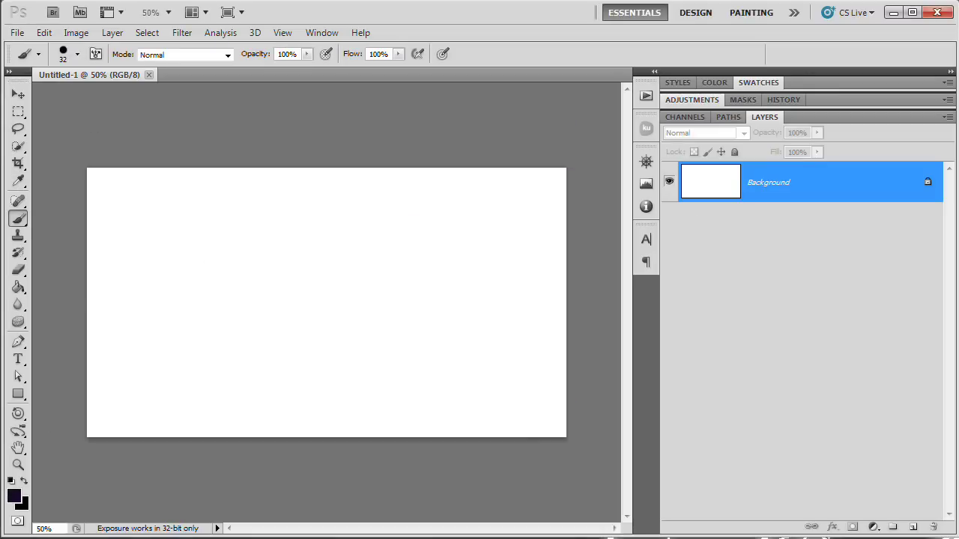
key("alt+BackSpace")
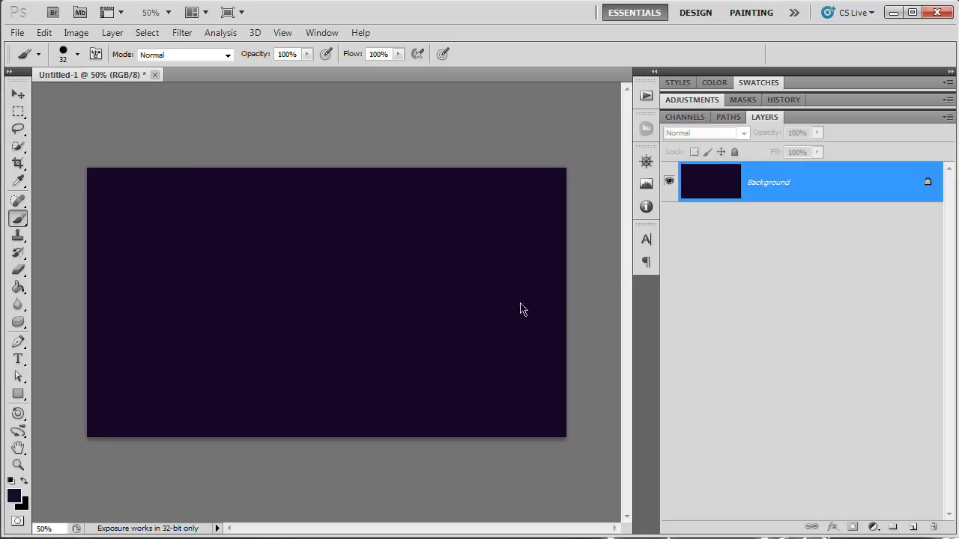
- On a new layer, draw a jagged white sound-wave line with a 3 px hard round brush and shift it slightly up and left
left_click(913, 527)
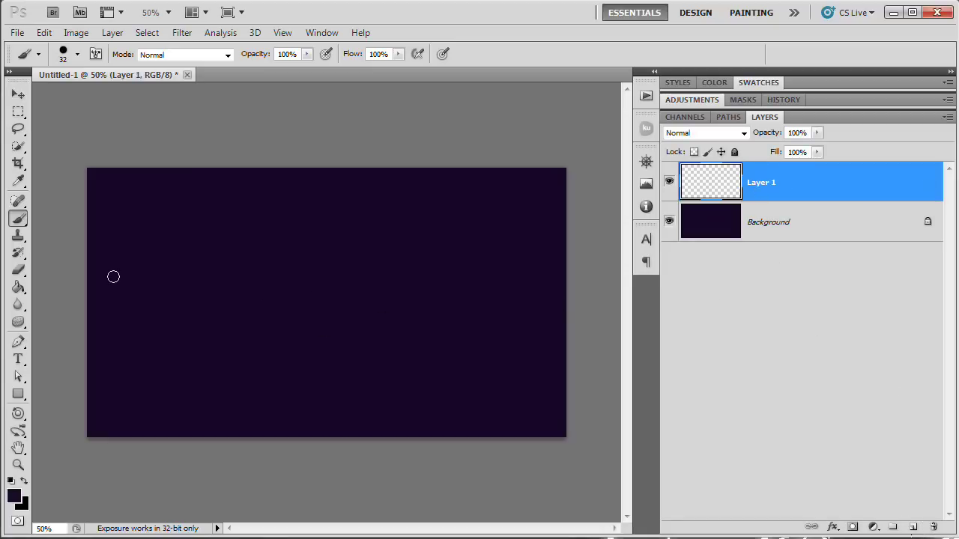
left_click(77, 54)
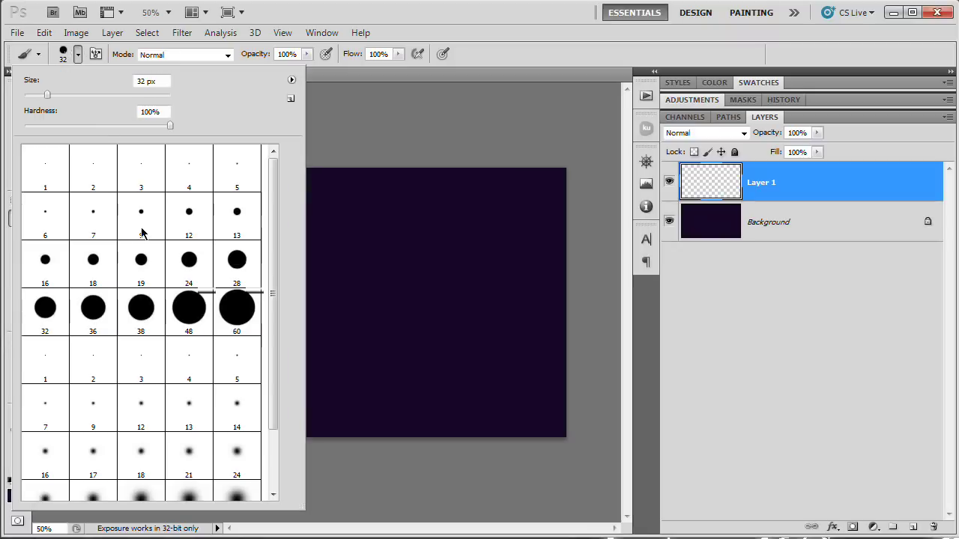
left_click(141, 166)
left_click(358, 111)
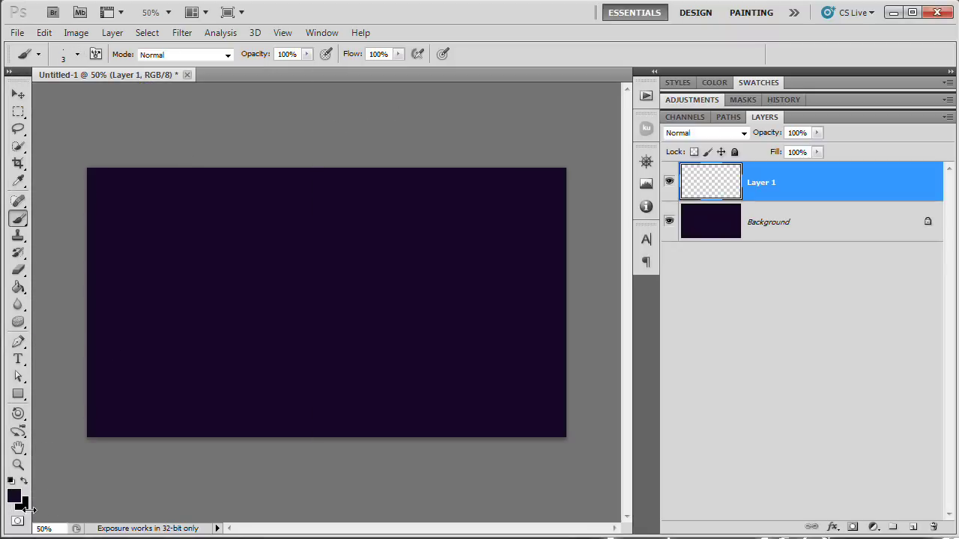
key("d")
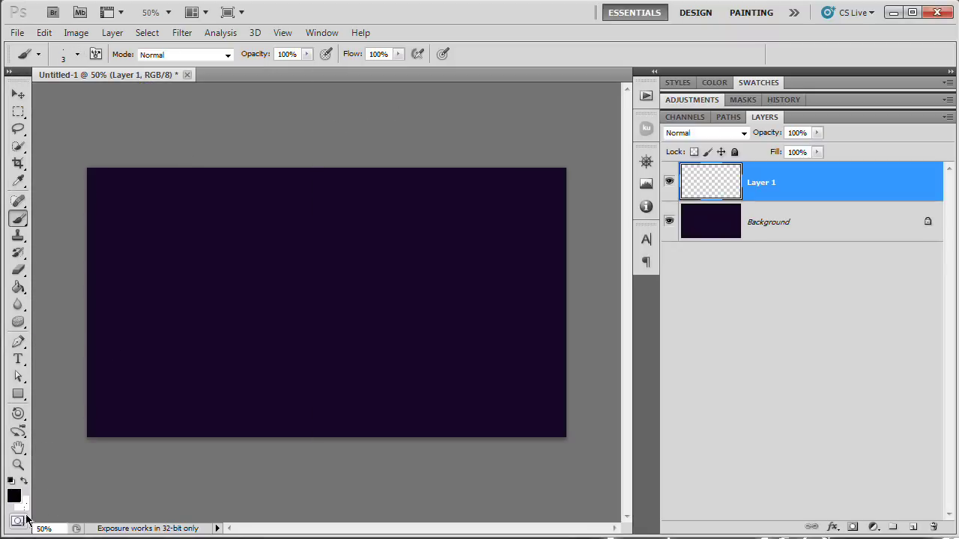
key("x")
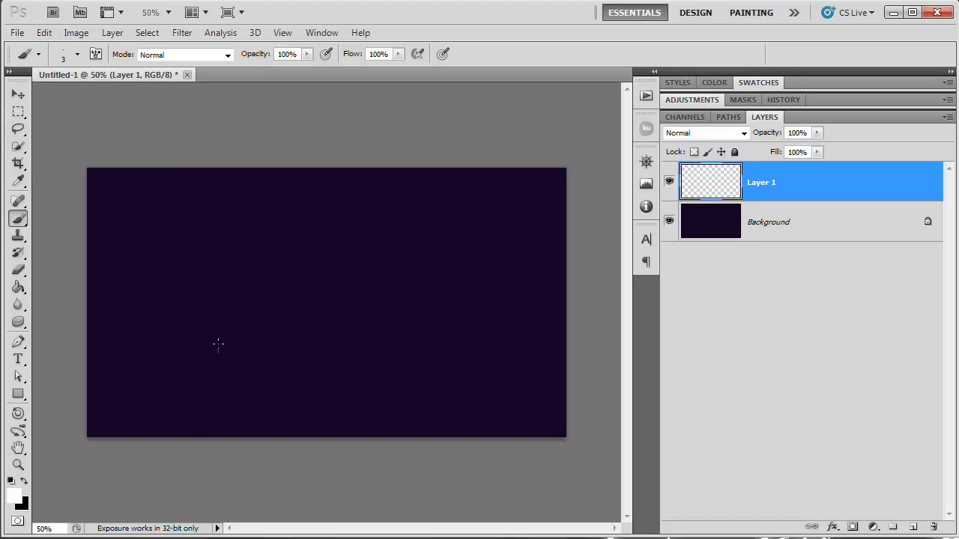
mouse_move(200, 384)
left_mouse_down()
mouse_move(223, 236)
mouse_move(257, 337)
mouse_move(274, 192)
mouse_move(286, 309)
left_mouse_up()
mouse_move(292, 352)
left_mouse_down()
mouse_move(312, 287)
mouse_move(340, 352)
mouse_move(365, 219)
mouse_move(391, 371)
mouse_move(409, 291)
mouse_move(417, 355)
mouse_move(444, 353)
mouse_move(458, 212)
mouse_move(492, 417)
left_mouse_up()
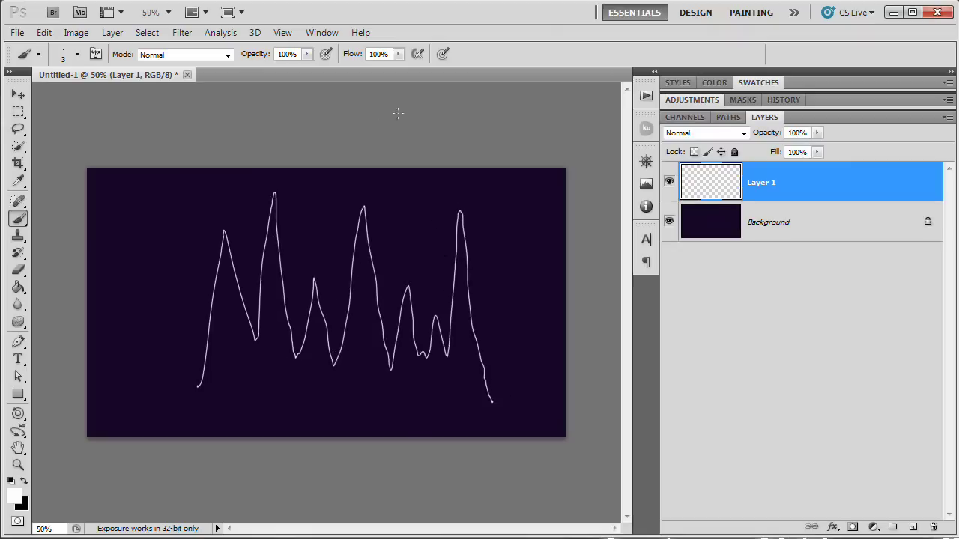
key("v")
left_click_drag(395, 287, 382, 283)
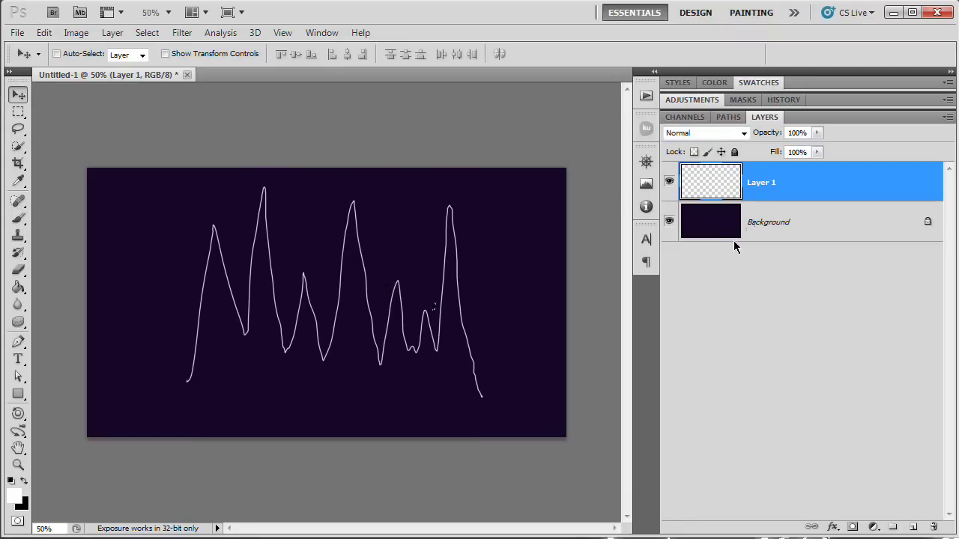
- Lower the sound-wave layer's opacity to 45% and rename it Guide
left_click_drag(772, 135, 763, 135)
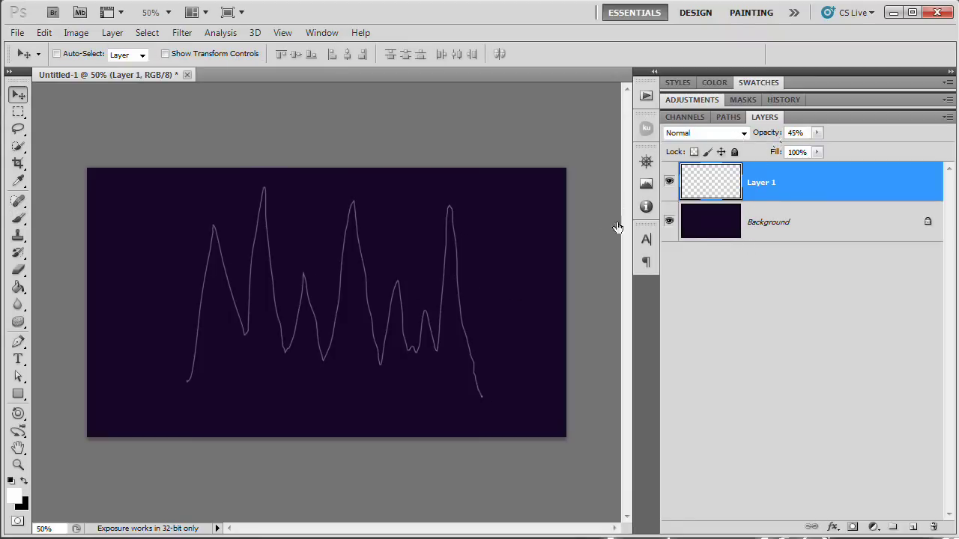
double_click(766, 185)
type("Guide")
key("Return")
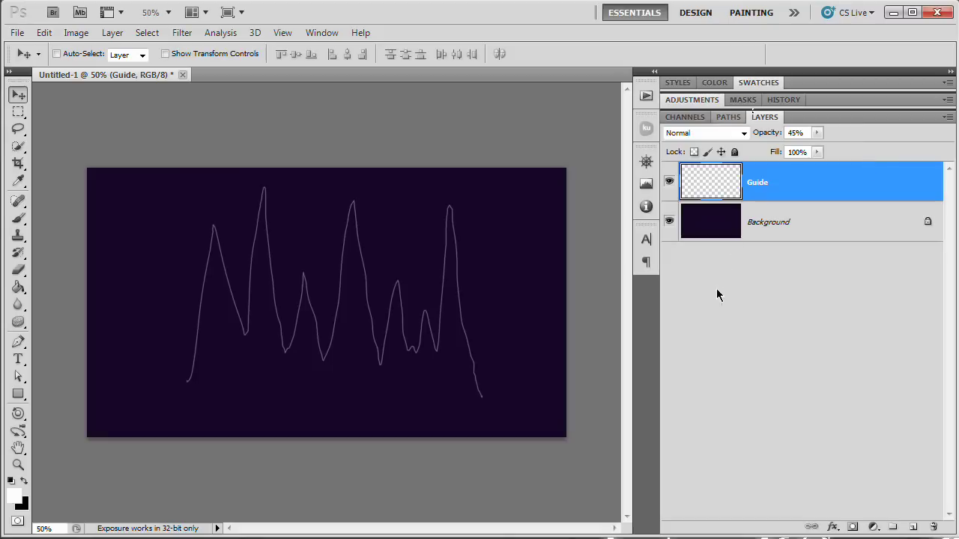
- Create a new layer above Guide and name it Bubble
left_click(912, 527)
double_click(754, 184)
type("Bubble")
key("Return")
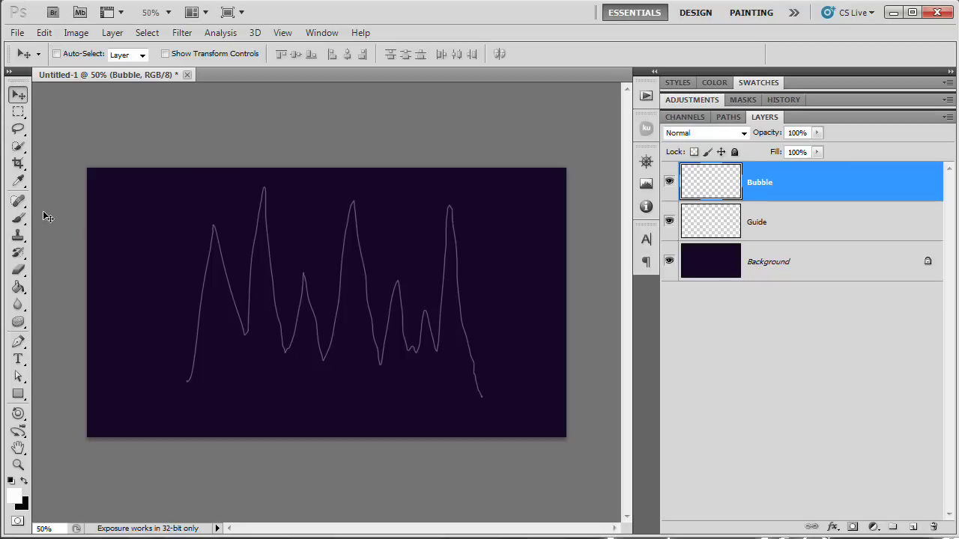
- Switch to the Brush tool and choose the 28 px hard round tip in the detailed brush settings
left_click(19, 218)
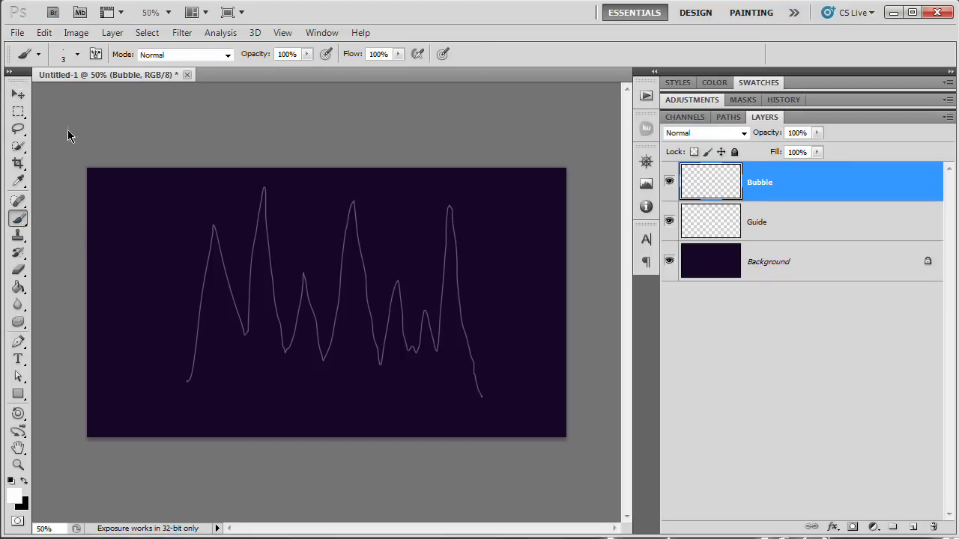
left_click(77, 55)
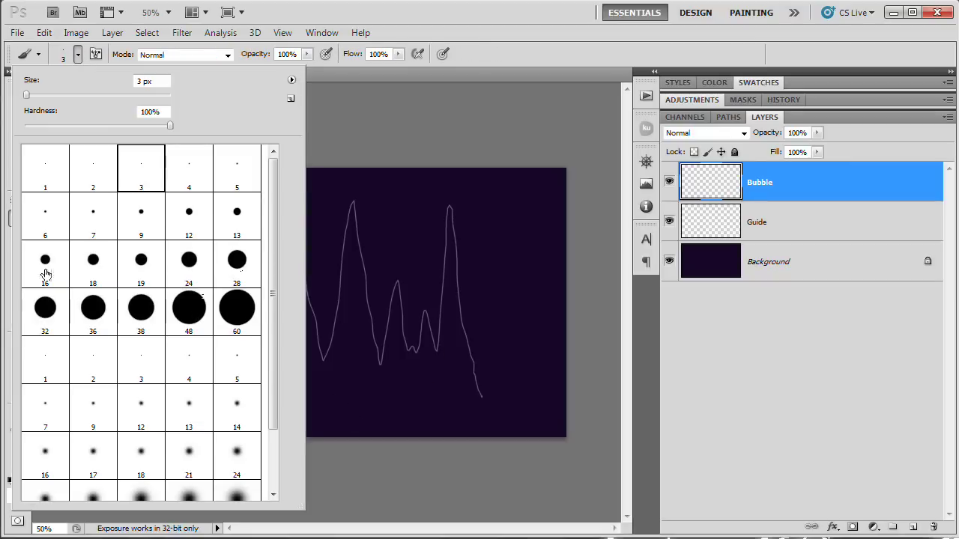
left_click(96, 53)
mouse_move(478, 132)
left_mouse_down()
mouse_move(135, 132)
mouse_move(208, 96)
mouse_move(197, 97)
left_mouse_up()
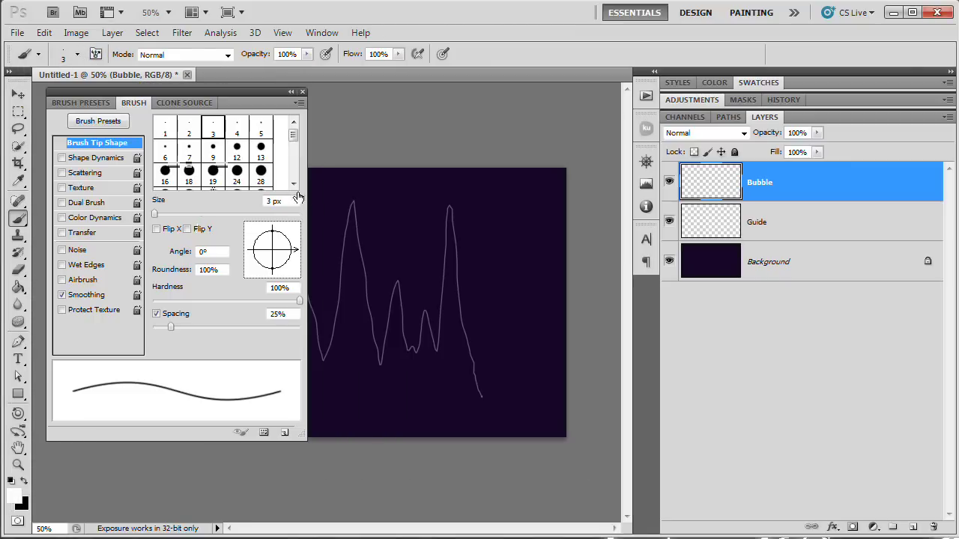
left_click(262, 177)
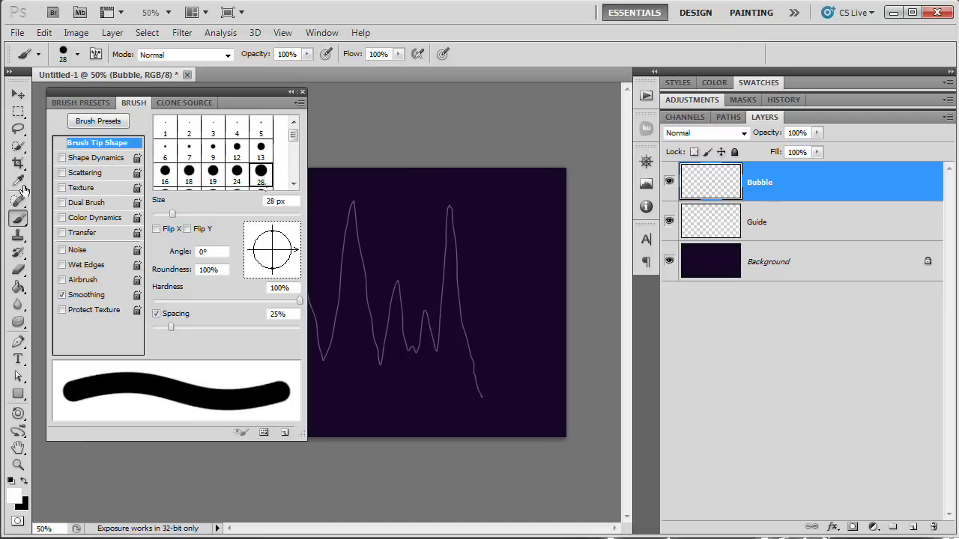
- Enable Shape Dynamics for the brush, with 100% size jitter controlled by Pen Pressure
left_click(63, 158)
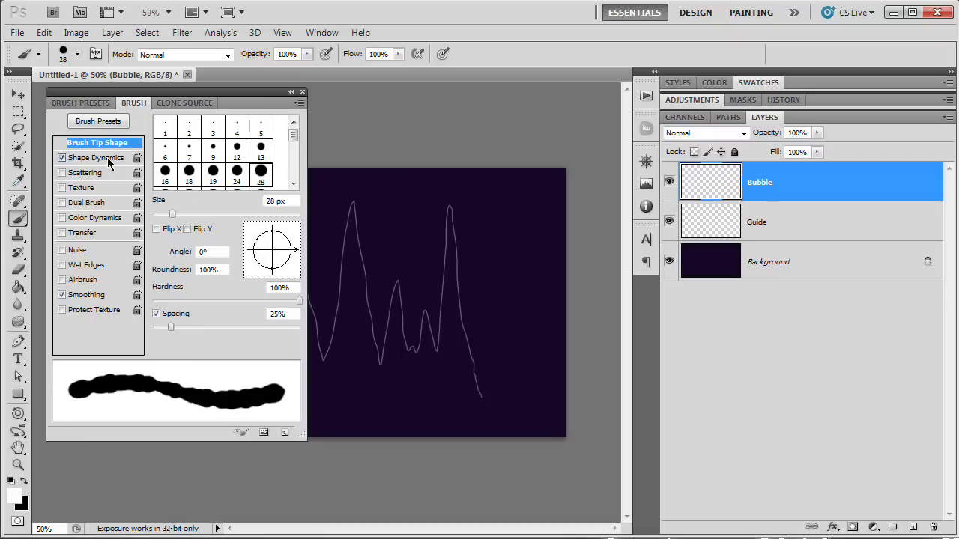
left_click(109, 159)
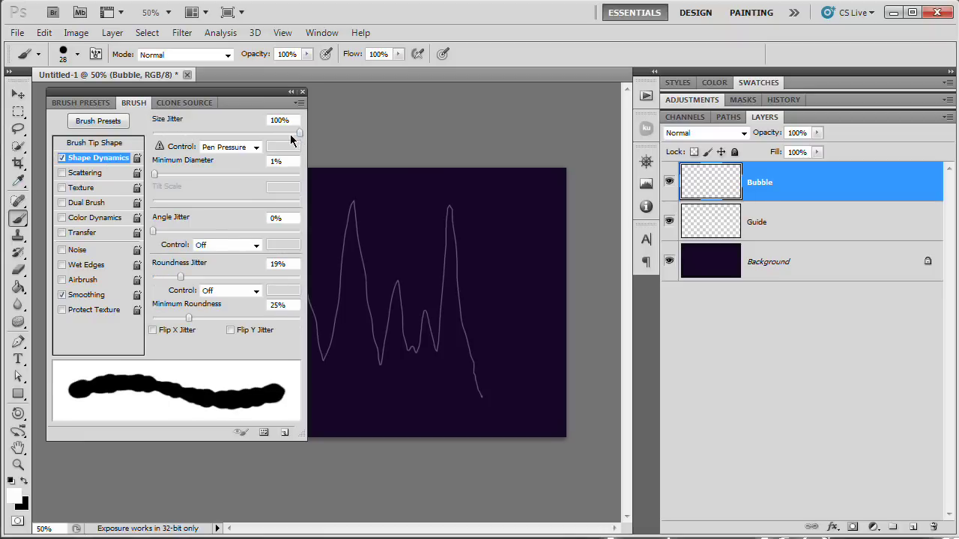
left_click(240, 148)
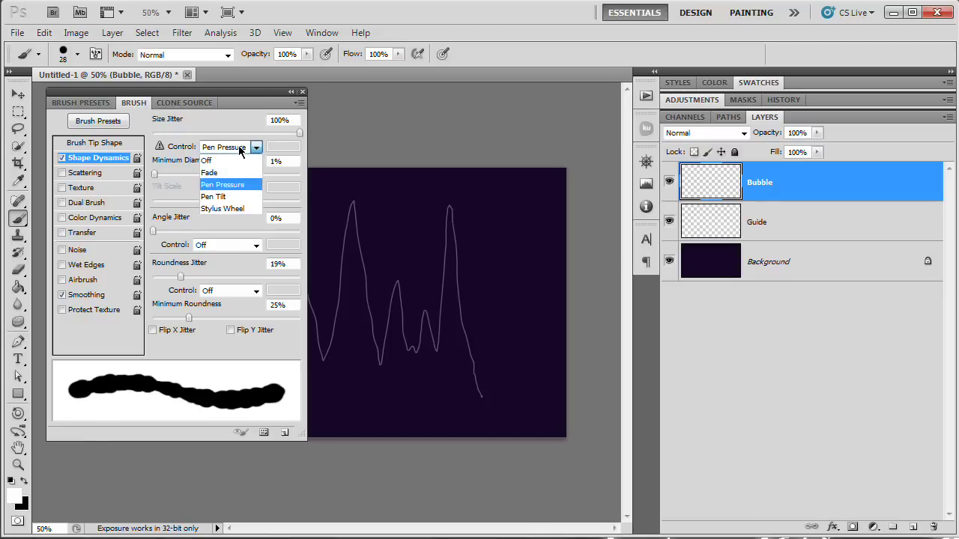
left_click(225, 184)
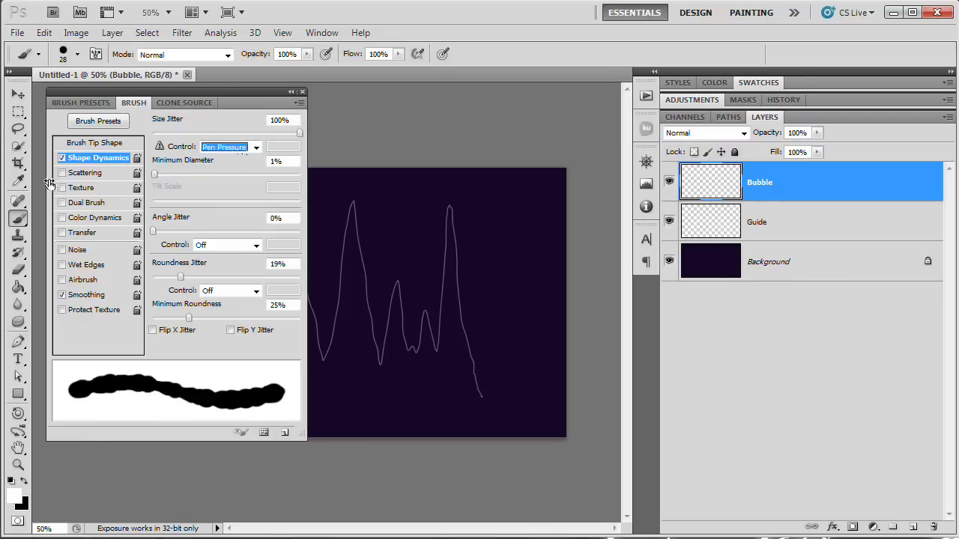
- Enable Scattering for the brush with 1000% scatter on both axes and a count of 1
left_click(62, 173)
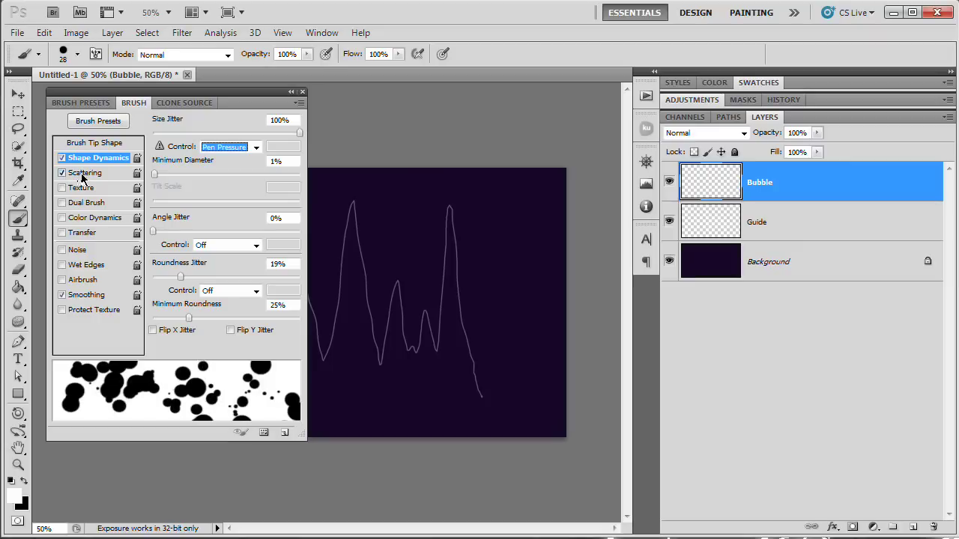
left_click(85, 174)
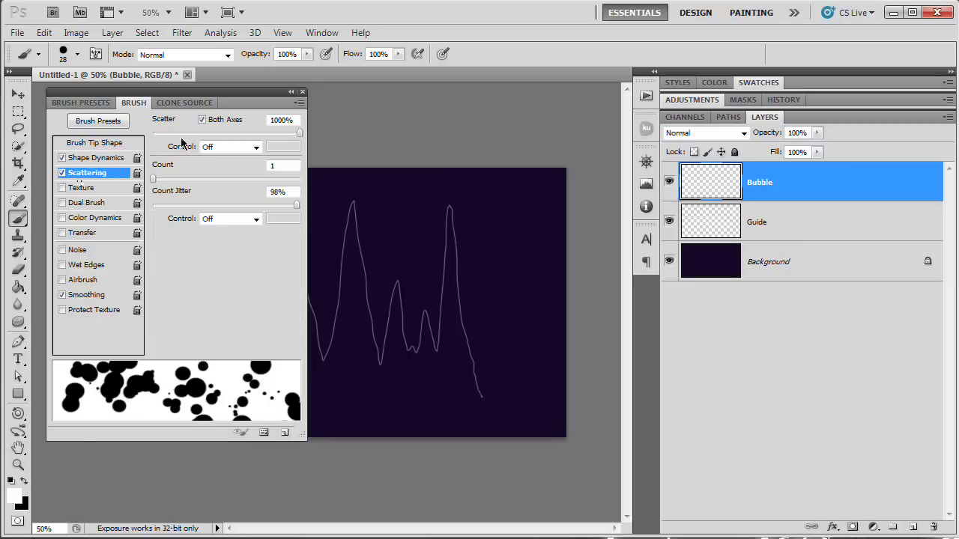
left_click_drag(299, 134, 304, 137)
left_click_drag(154, 180, 127, 193)
left_click_drag(155, 179, 150, 193)
- Set the brush tip spacing to 133% and close the detailed brush settings
left_click(88, 144)
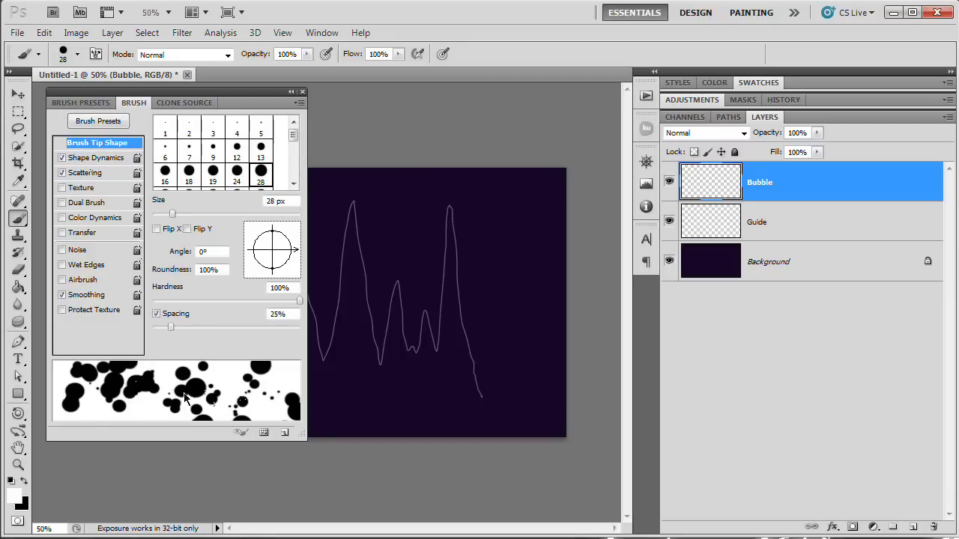
left_click_drag(171, 330, 238, 328)
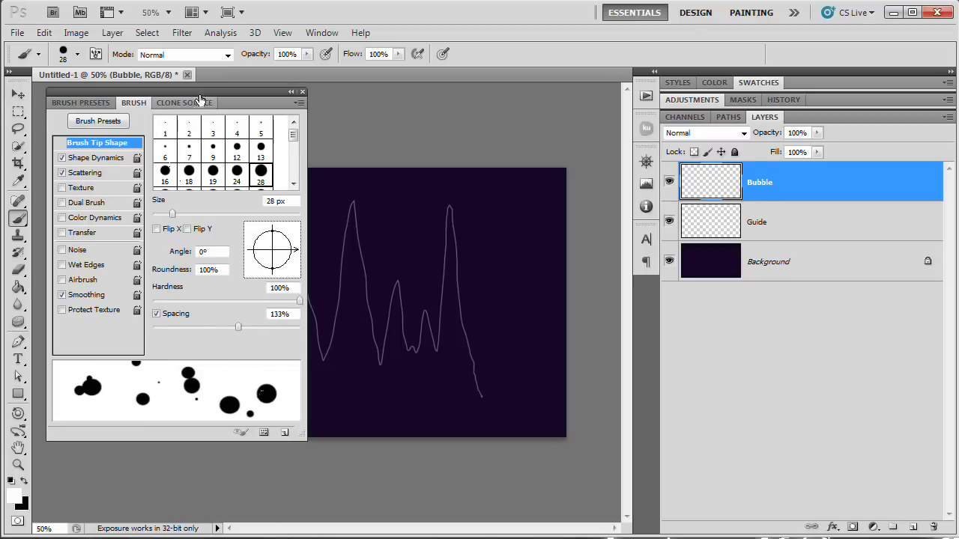
key("F5")
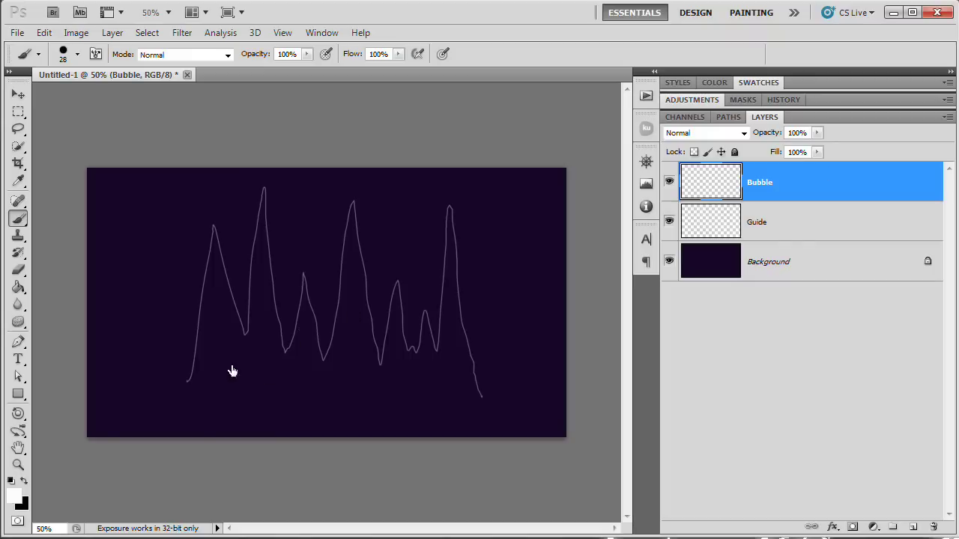
- Paint scattered white bubbles on the Bubble layer across the base of the guide wave
mouse_move(191, 383)
left_mouse_down()
mouse_move(469, 394)
mouse_move(307, 396)
mouse_move(206, 377)
mouse_move(271, 381)
mouse_move(250, 360)
mouse_move(196, 361)
mouse_move(253, 359)
mouse_move(295, 395)
mouse_move(206, 350)
left_mouse_up()
mouse_move(342, 385)
left_mouse_down()
mouse_move(303, 371)
mouse_move(486, 394)
mouse_move(478, 351)
left_mouse_up()
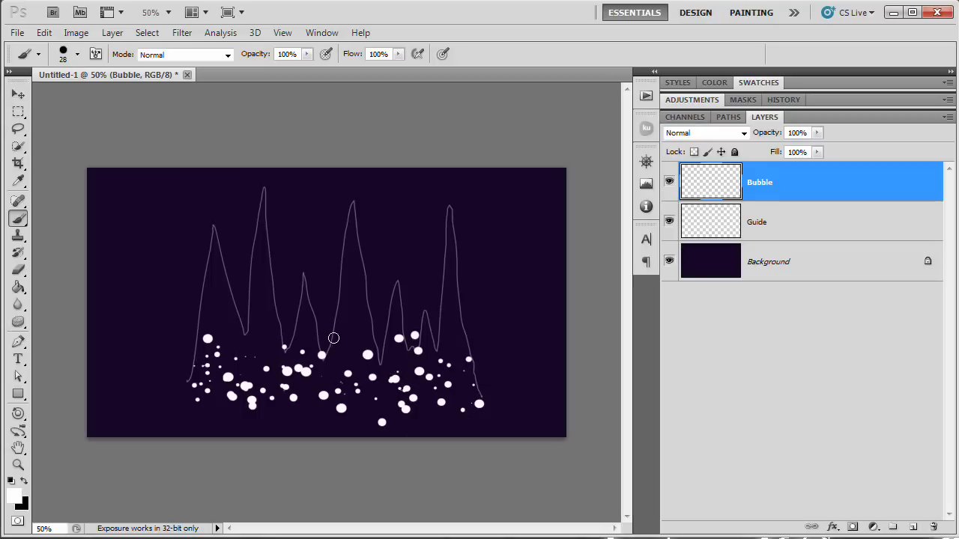
- Reduce the brush size to 16 px and paint scattered bubbles just above the base, across the lower part of the guide peaks
left_click(77, 55)
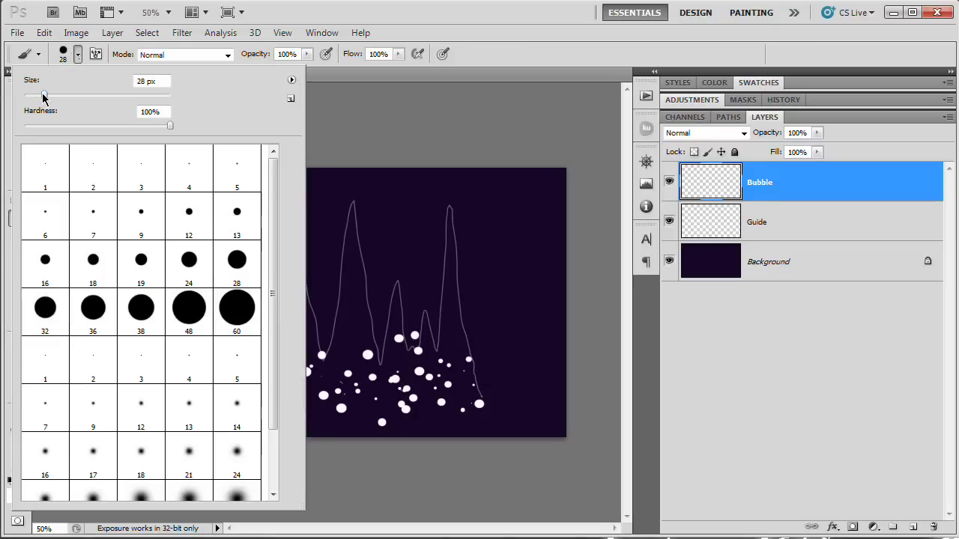
left_click_drag(43, 96, 35, 97)
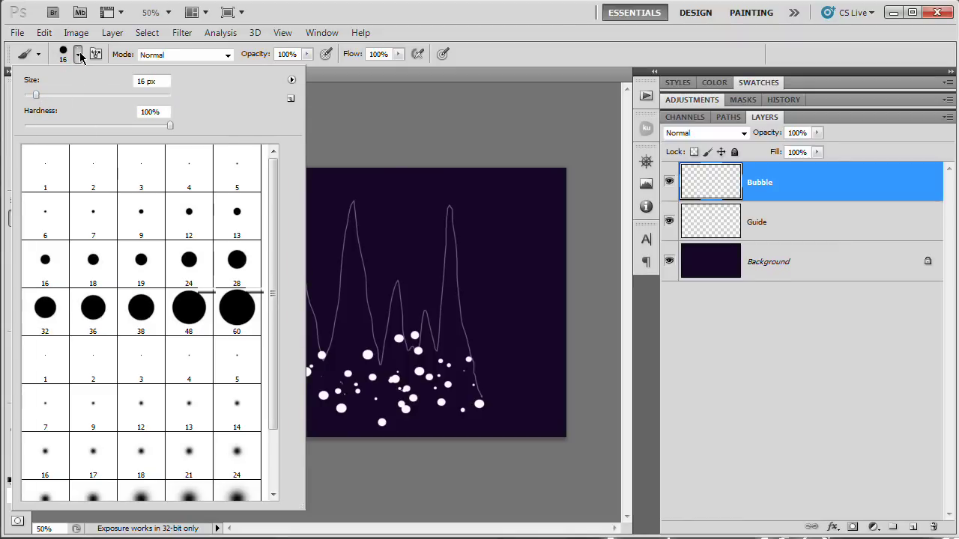
left_click(383, 166)
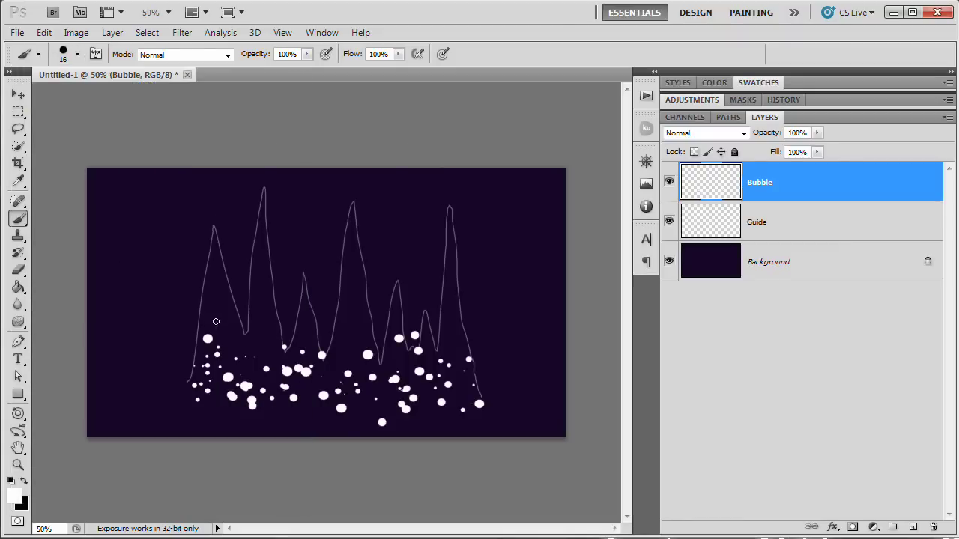
mouse_move(247, 357)
left_mouse_down()
mouse_move(216, 323)
mouse_move(319, 342)
mouse_move(354, 335)
mouse_move(349, 325)
mouse_move(363, 328)
mouse_move(386, 363)
mouse_move(404, 332)
mouse_move(399, 313)
mouse_move(432, 343)
mouse_move(427, 331)
mouse_move(434, 343)
mouse_move(455, 338)
mouse_move(457, 300)
left_mouse_up()
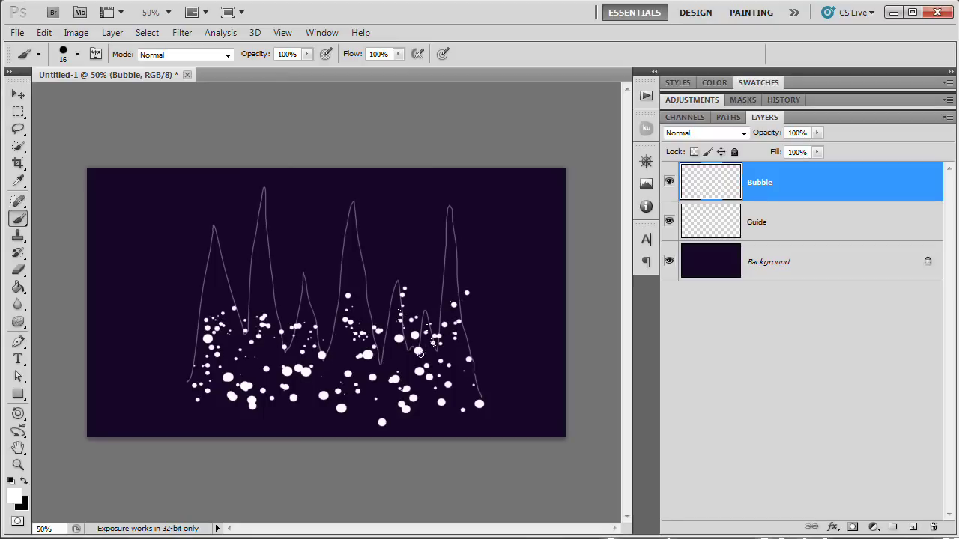
- Reduce the brush size to 8 px and paint fine scattered bubbles up each peak of the guide wave
left_click(77, 54)
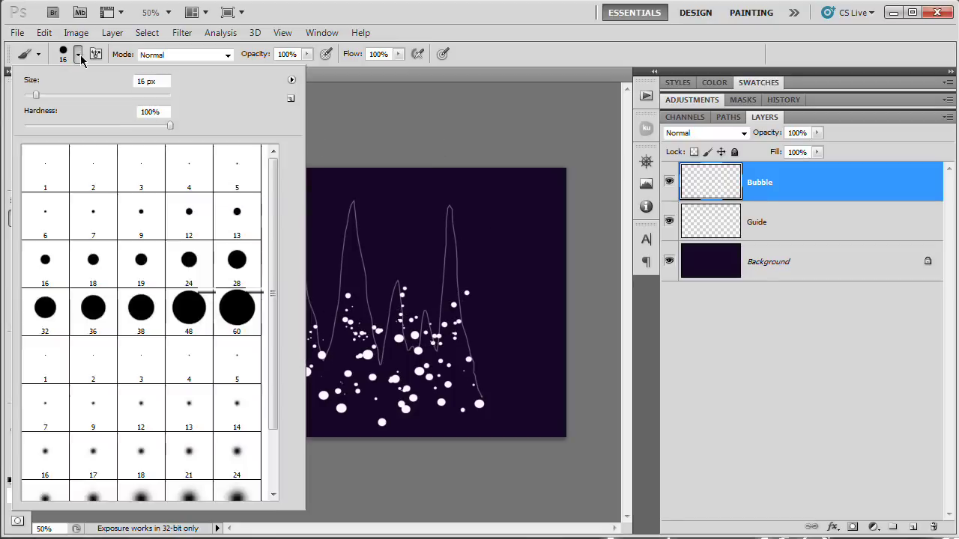
left_click(36, 95)
left_click_drag(36, 95, 34, 96)
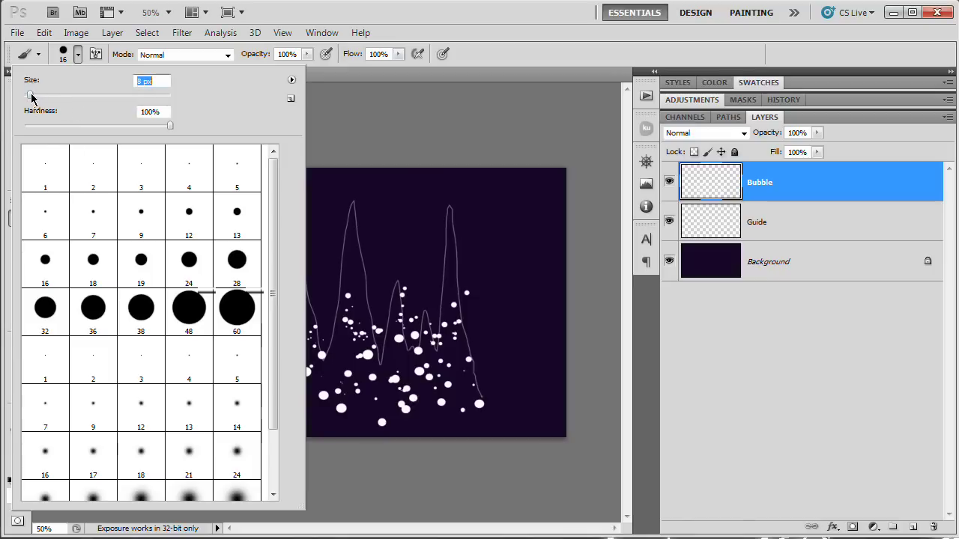
left_click(384, 128)
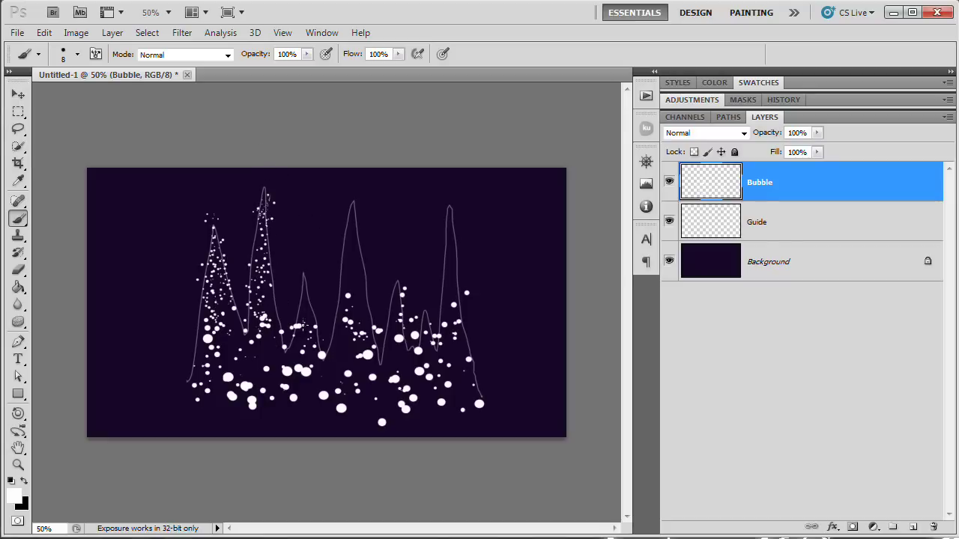
left_click_drag(298, 308, 304, 274)
mouse_move(310, 326)
left_mouse_down()
mouse_move(307, 311)
mouse_move(352, 278)
mouse_move(355, 204)
left_mouse_up()
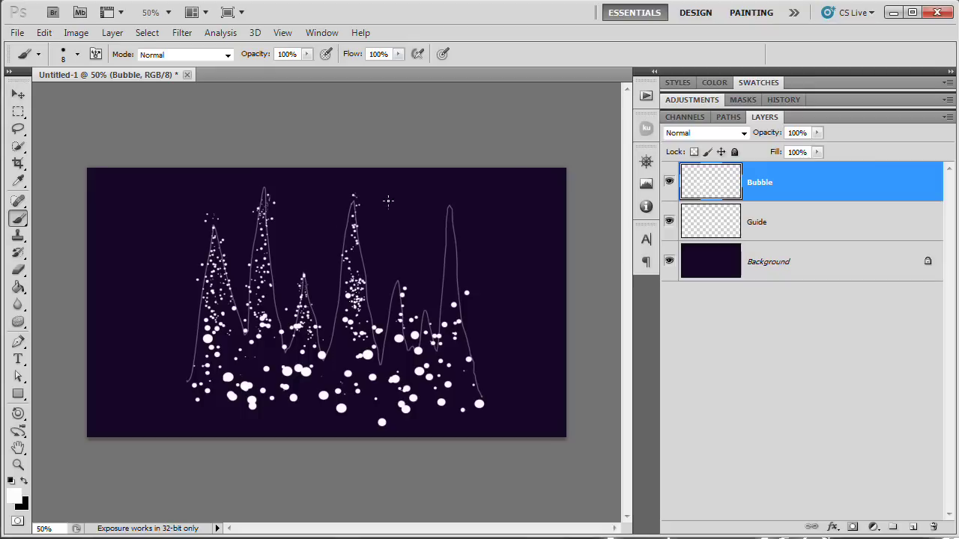
left_click_drag(397, 322, 400, 262)
left_click_drag(455, 241, 454, 237)
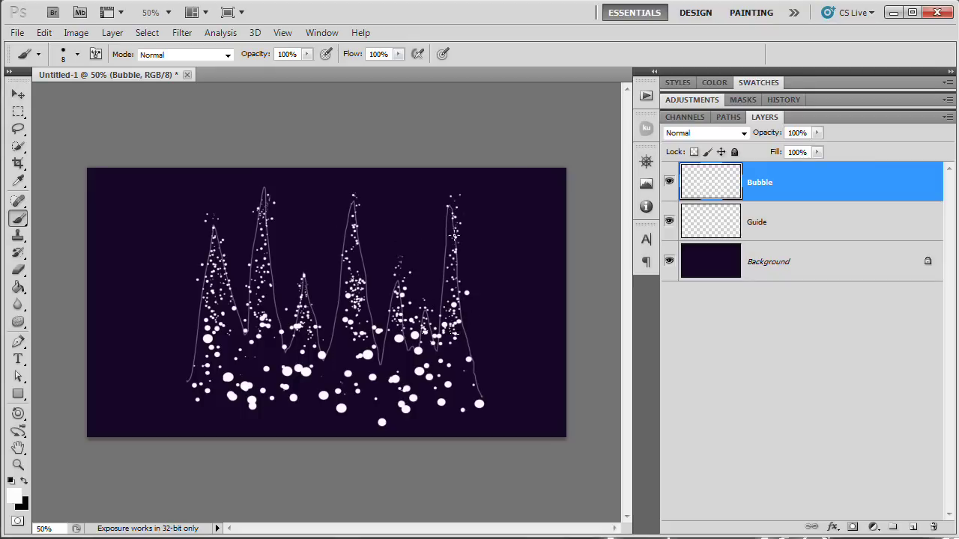
- Increase the brush size to 32 px and paint larger scattered bubbles across the base, extending beyond both ends of the wave
left_click(77, 54)
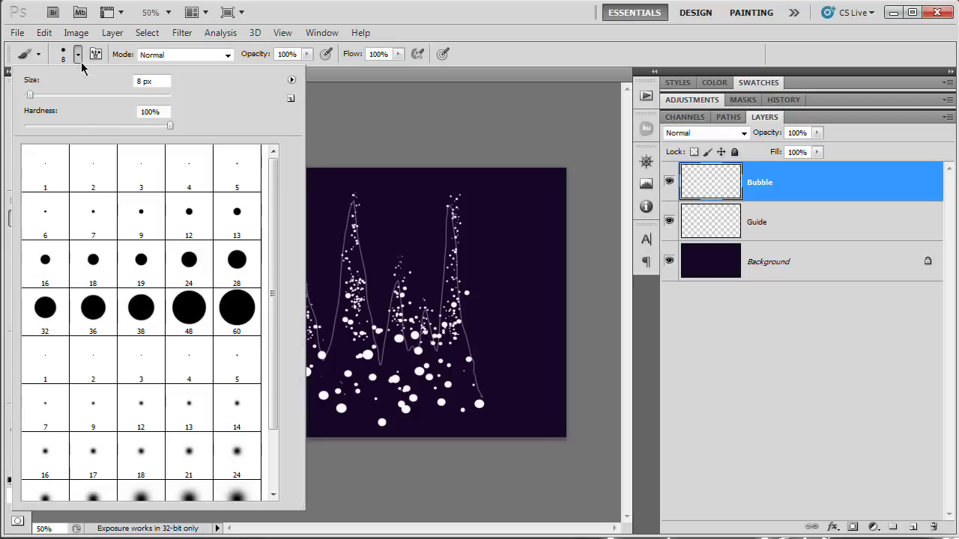
left_click_drag(36, 96, 47, 96)
left_click(78, 58)
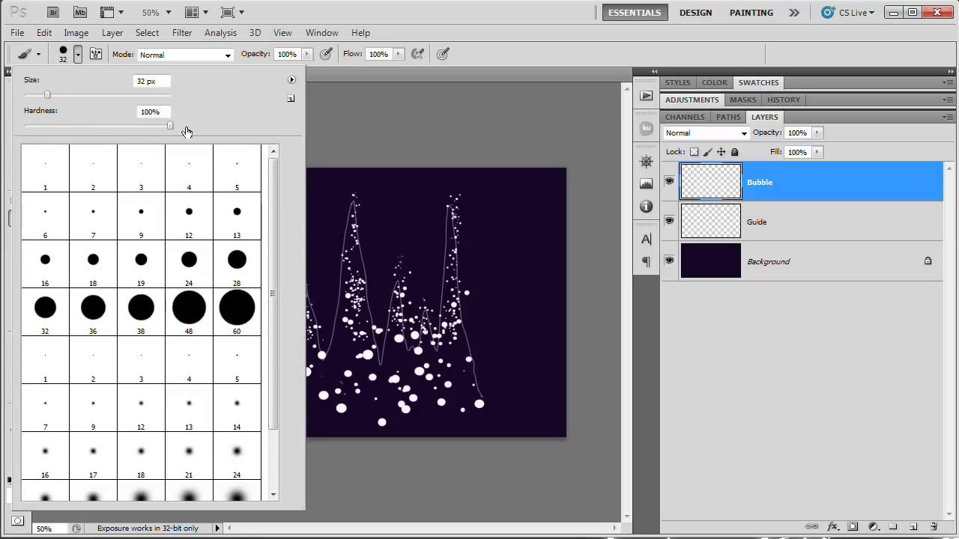
left_click(348, 121)
mouse_move(209, 384)
left_mouse_down()
mouse_move(197, 362)
mouse_move(153, 392)
mouse_move(186, 373)
mouse_move(165, 394)
mouse_move(138, 375)
mouse_move(202, 346)
mouse_move(230, 357)
mouse_move(475, 369)
mouse_move(508, 389)
mouse_move(474, 360)
mouse_move(500, 372)
mouse_move(468, 390)
left_mouse_up()
mouse_move(472, 346)
left_mouse_down()
mouse_move(520, 379)
mouse_move(499, 385)
mouse_move(320, 357)
mouse_move(214, 366)
mouse_move(148, 397)
left_mouse_up()
left_click_drag(332, 385, 306, 210)
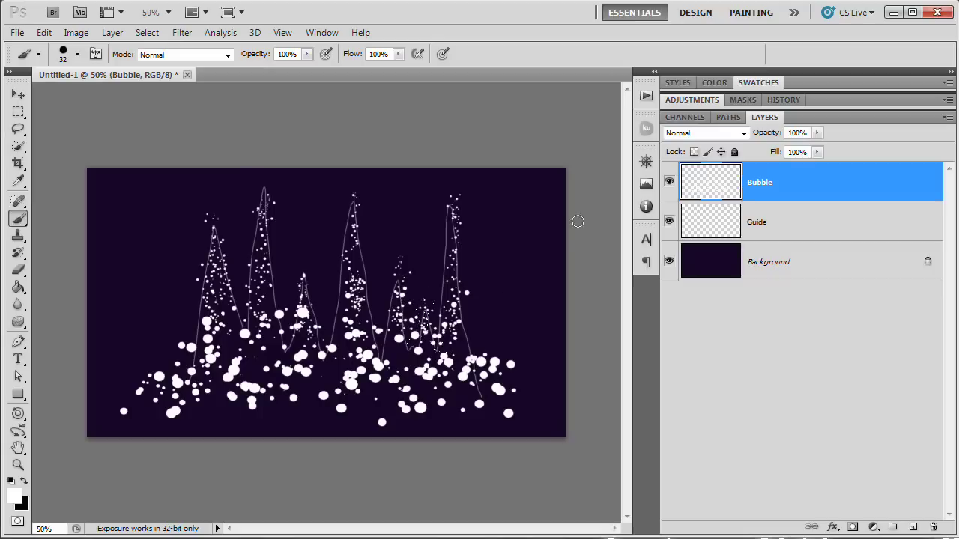
- Add a new layer above Bubble and paint a few large scattered bubbles on it with a 53 px brush
left_click(912, 526)
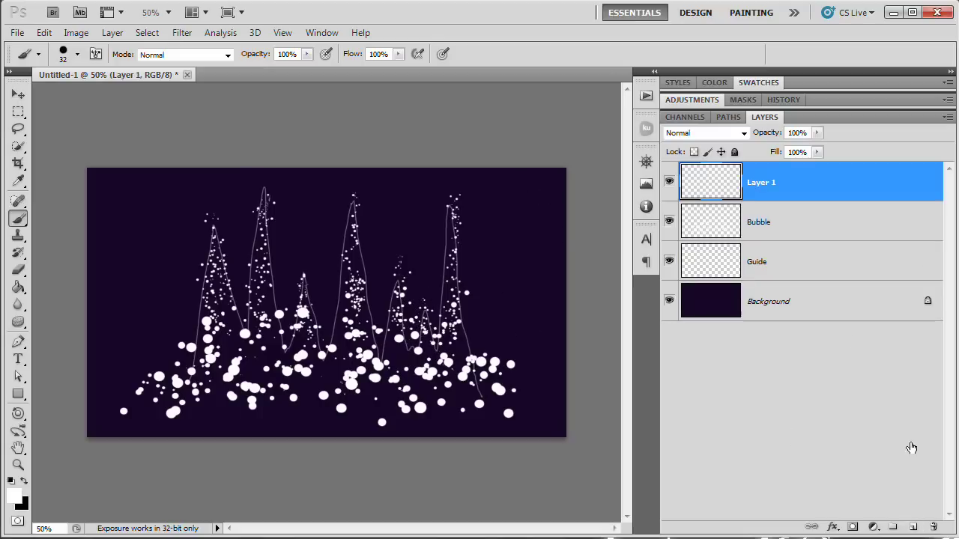
left_click(77, 54)
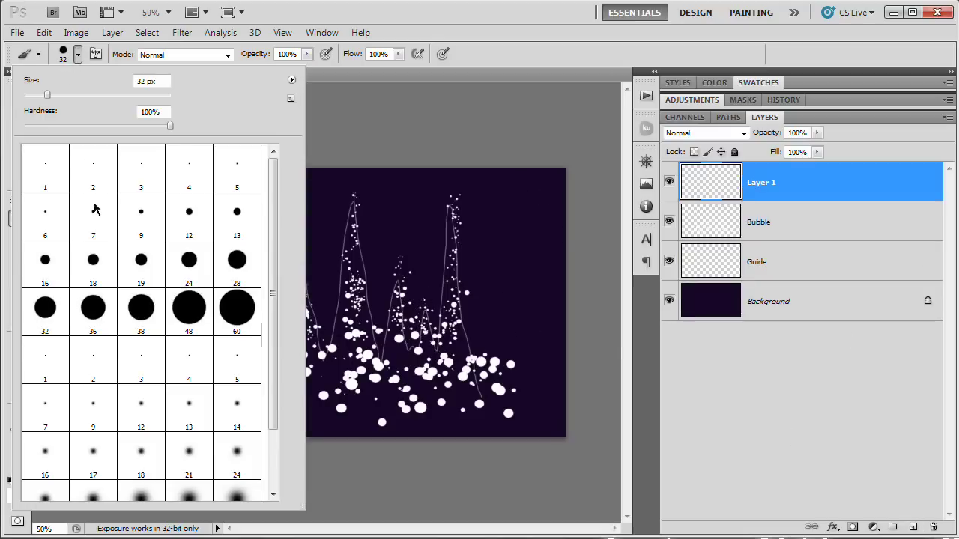
left_click(63, 95)
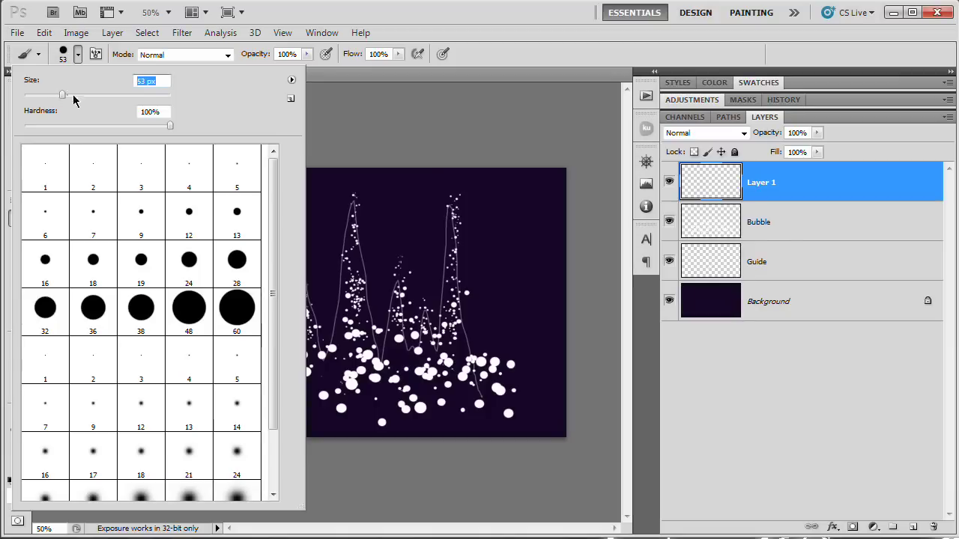
left_click(310, 122)
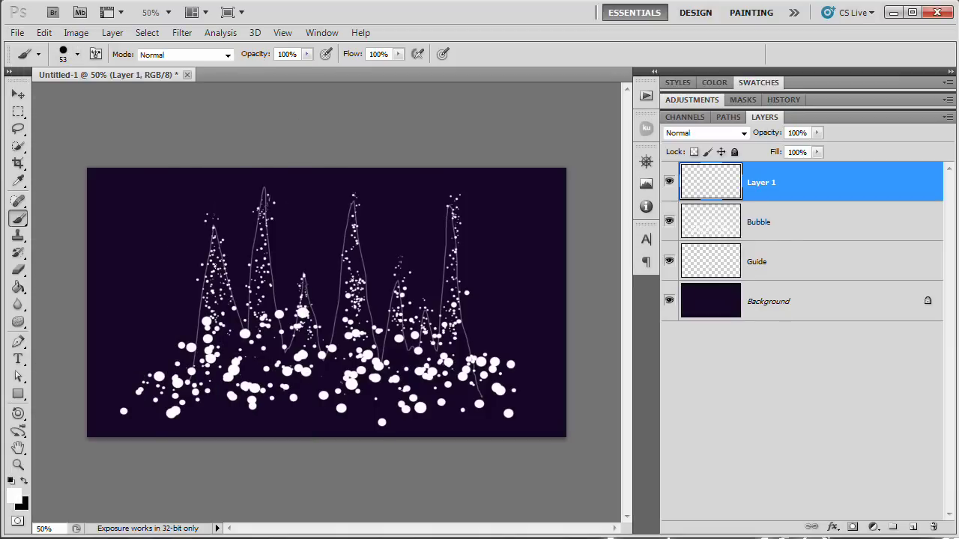
mouse_move(357, 341)
left_mouse_down()
mouse_move(514, 329)
mouse_move(397, 327)
left_mouse_up()
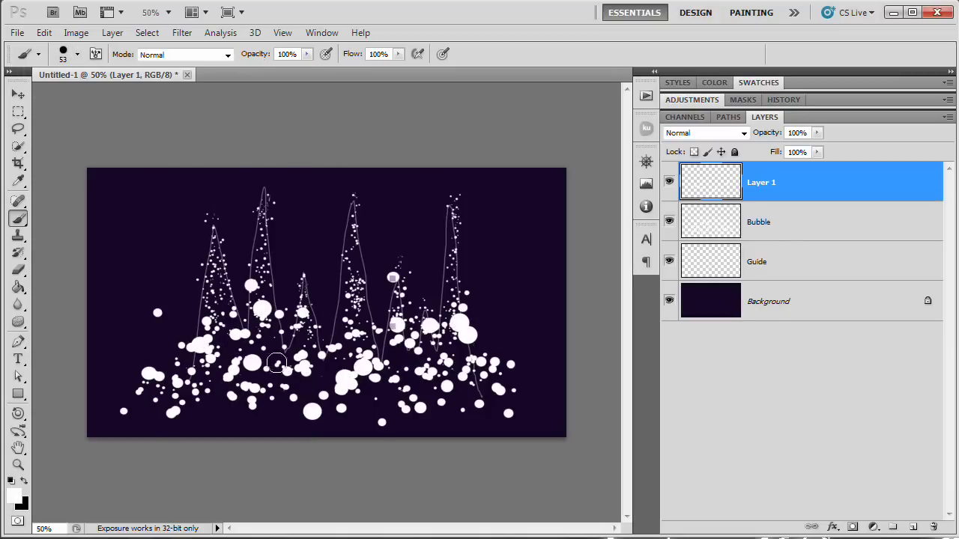
left_click_drag(209, 354, 372, 234)
- Apply a Gaussian Blur with a 6.5-pixel radius to the large bubbles on the new layer
left_click(182, 32)
mouse_move(210, 168)
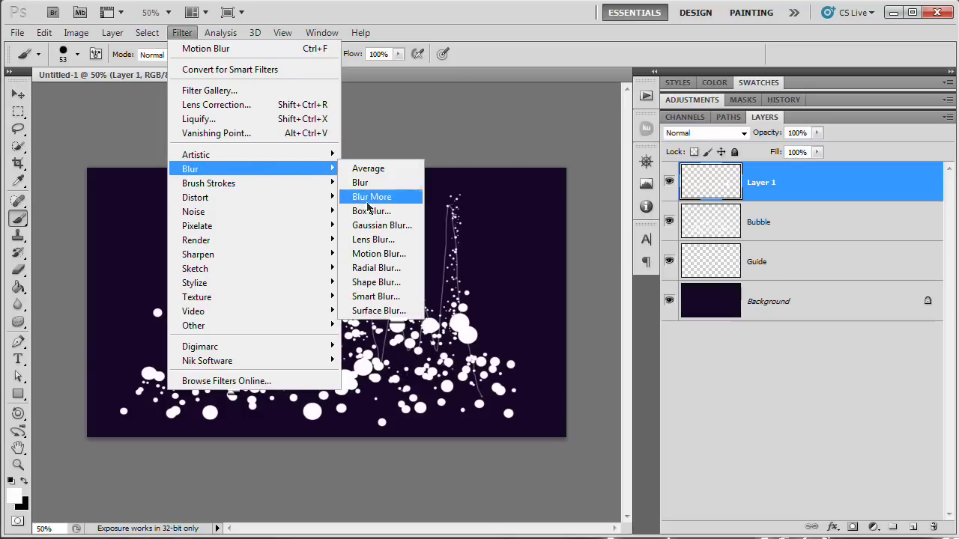
left_click(374, 225)
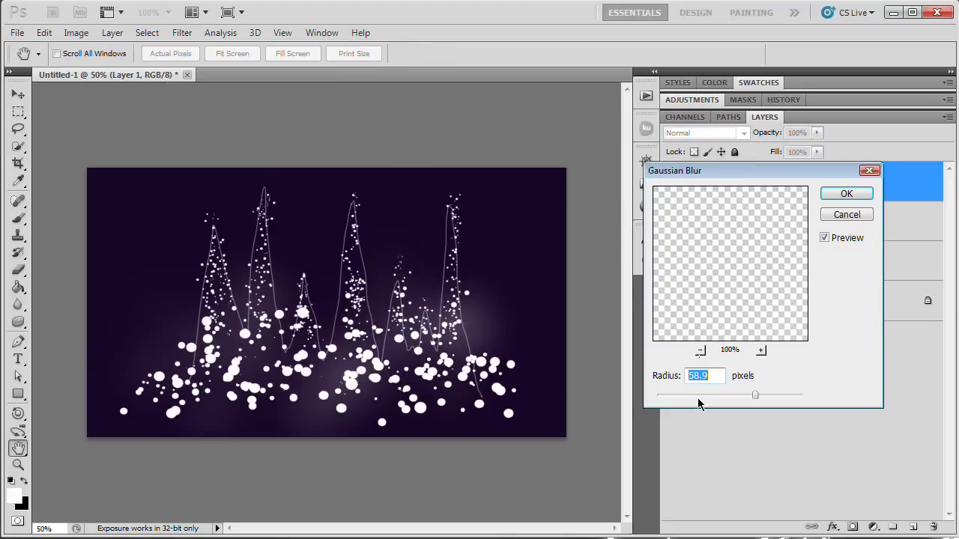
left_click_drag(679, 395, 702, 401)
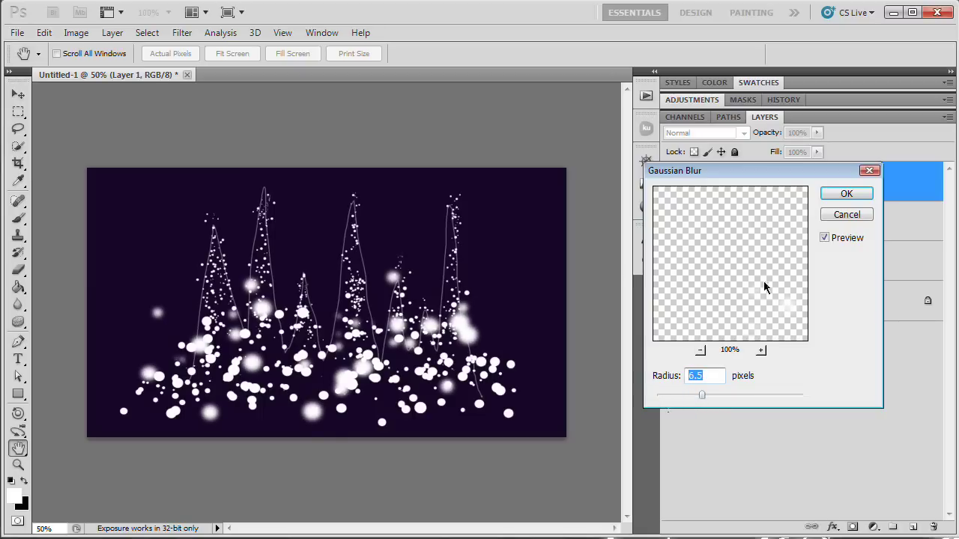
left_click(846, 193)
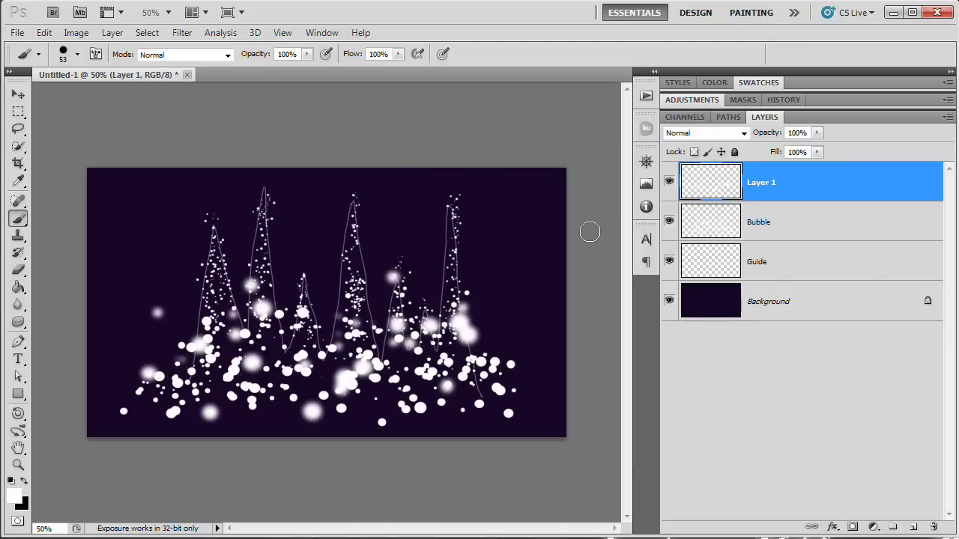
- Rename the blurred bubble layer to BubbleBlurred
double_click(764, 185)
type("Bu")
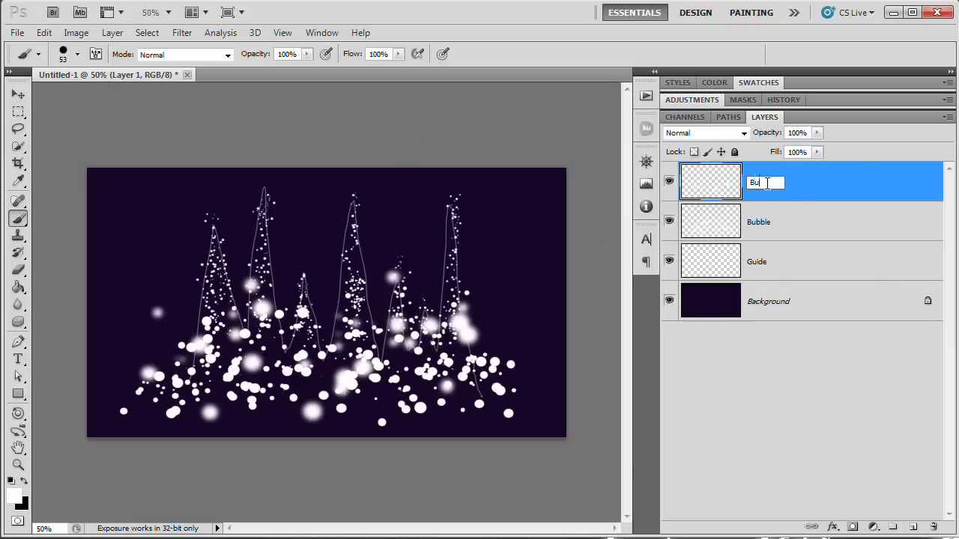
type("bbleBlurred")
key("Return")
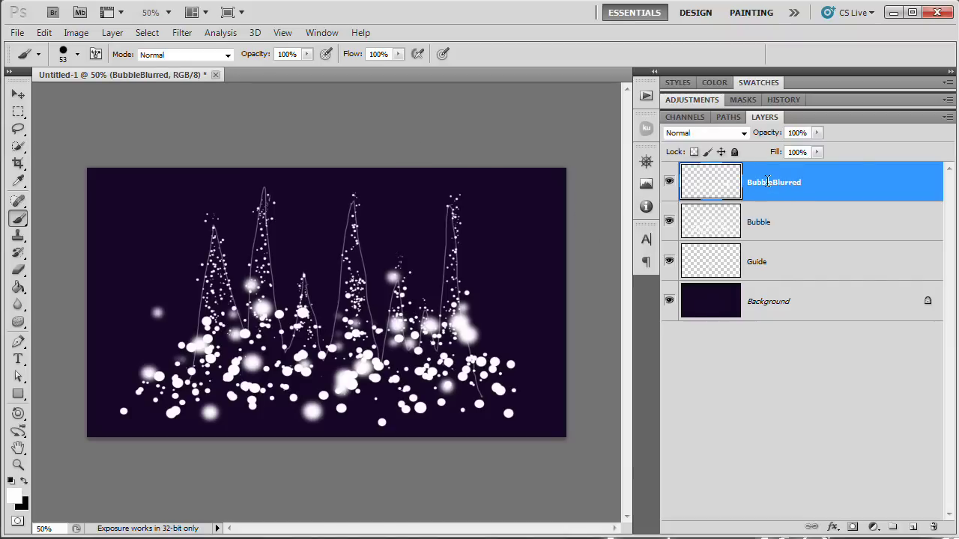
- Merge the BubbleBlurred and Bubble layers into one and toggle its visibility to check the result
left_click(779, 223, "shift")
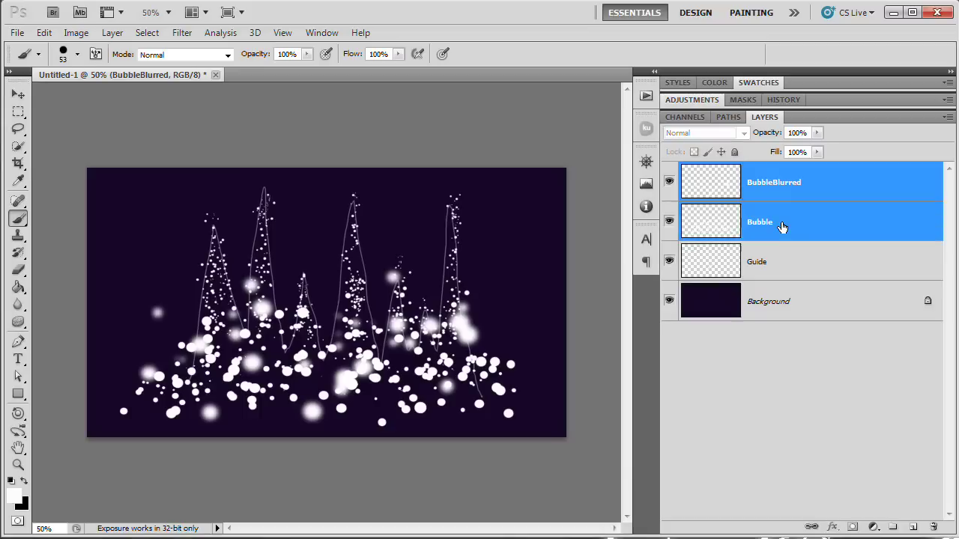
left_click(818, 188)
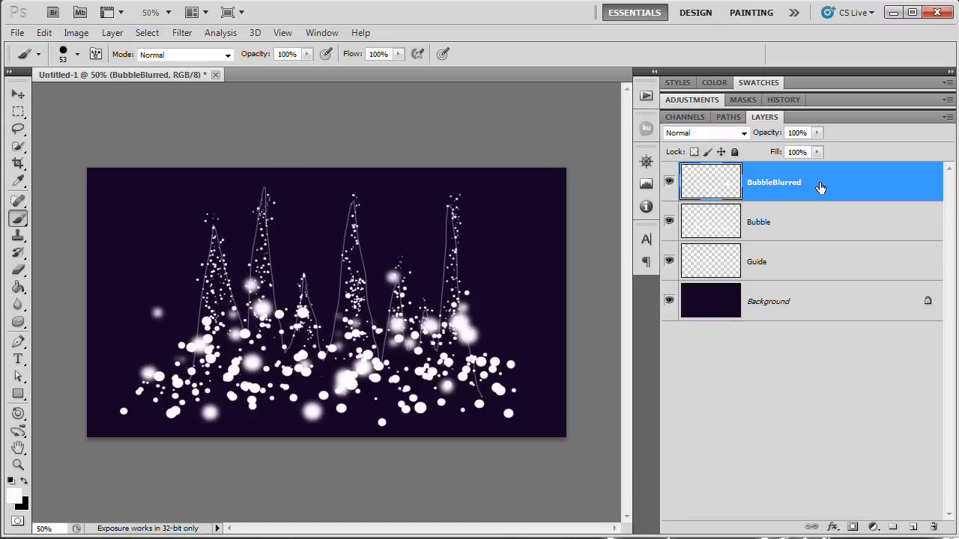
left_click(804, 222, "shift")
key("ctrl+e")
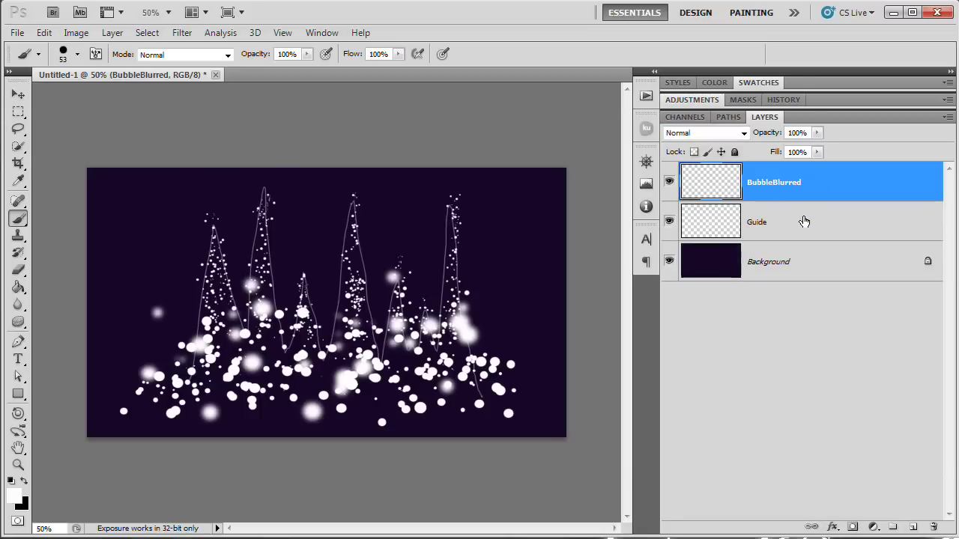
left_click(667, 183)
left_click(667, 183)
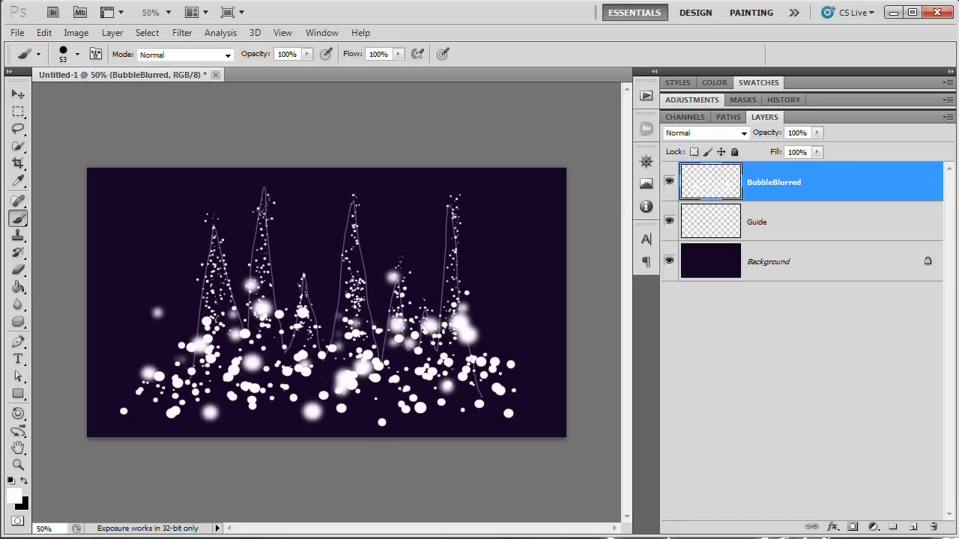
- Delete the Guide layer and select the merged BubbleBlurred layer
left_click(721, 227)
left_click_drag(810, 225, 933, 527)
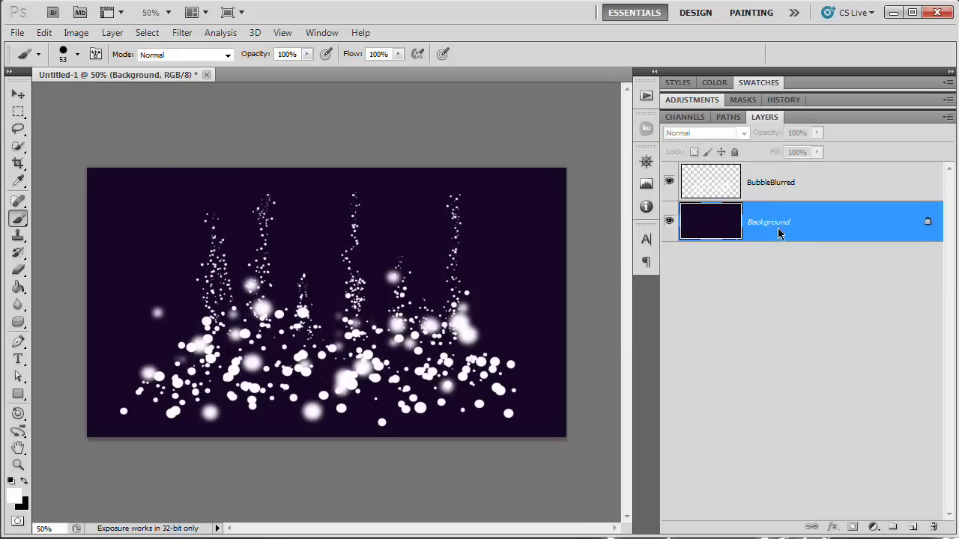
left_click(725, 186)
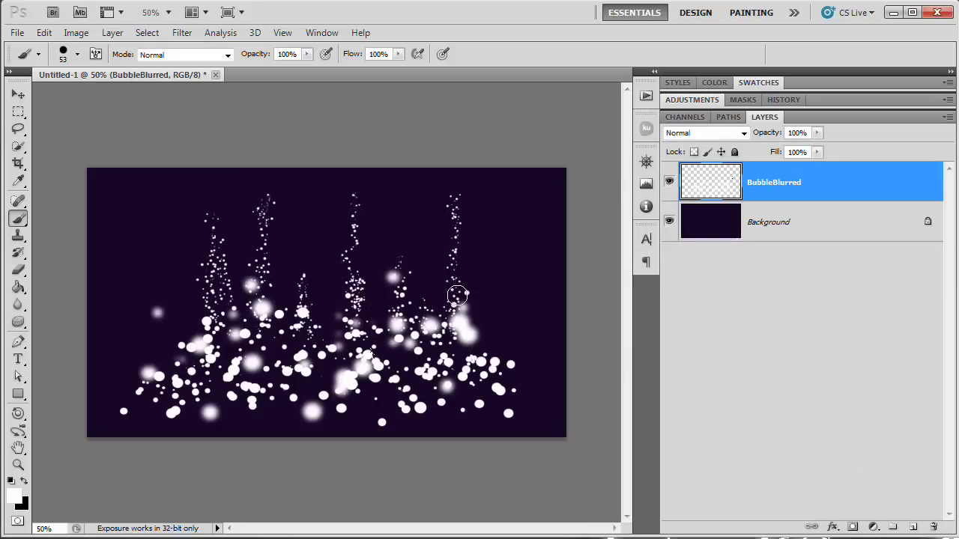
- Rename the merged BubbleBlurred layer to Bubble
double_click(773, 184)
left_click_drag(775, 182, 822, 184)
key("BackSpace")
left_click(799, 192)
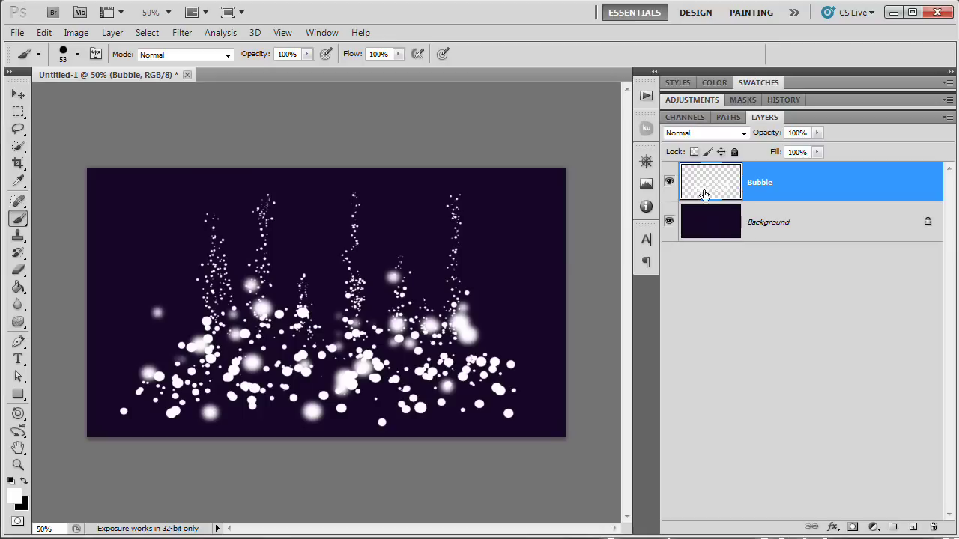
- Duplicate the Bubble layer twice to get three stacked bubble layers
key("ctrl+j")
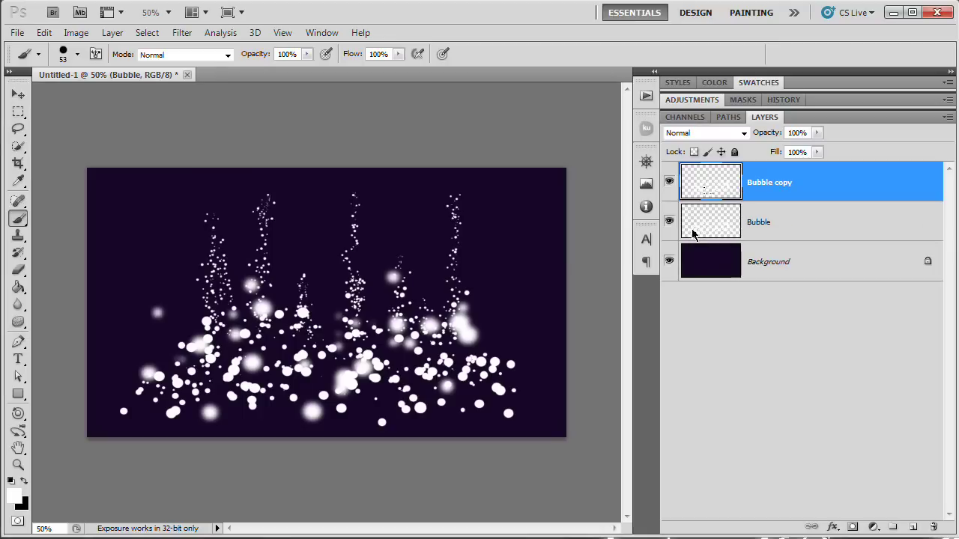
key("ctrl+j")
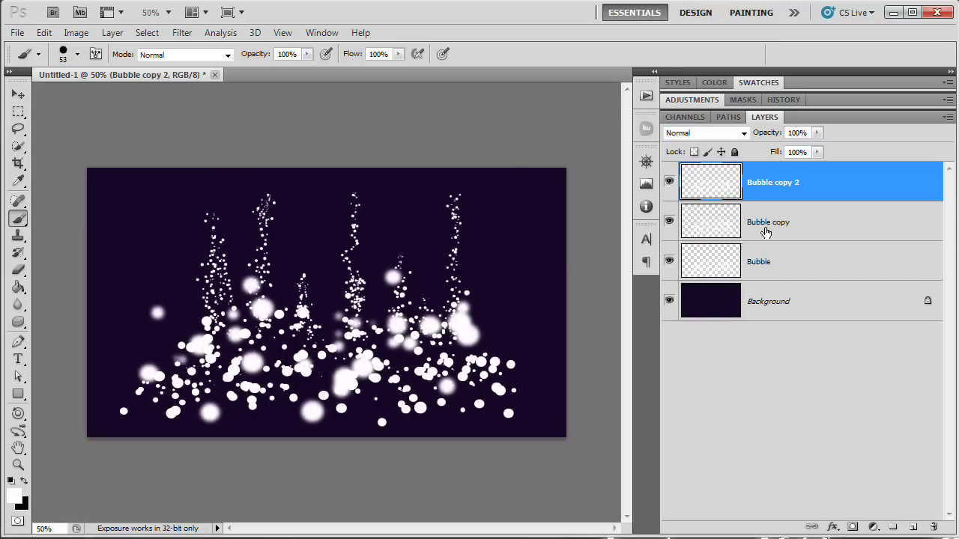
left_click(760, 265)
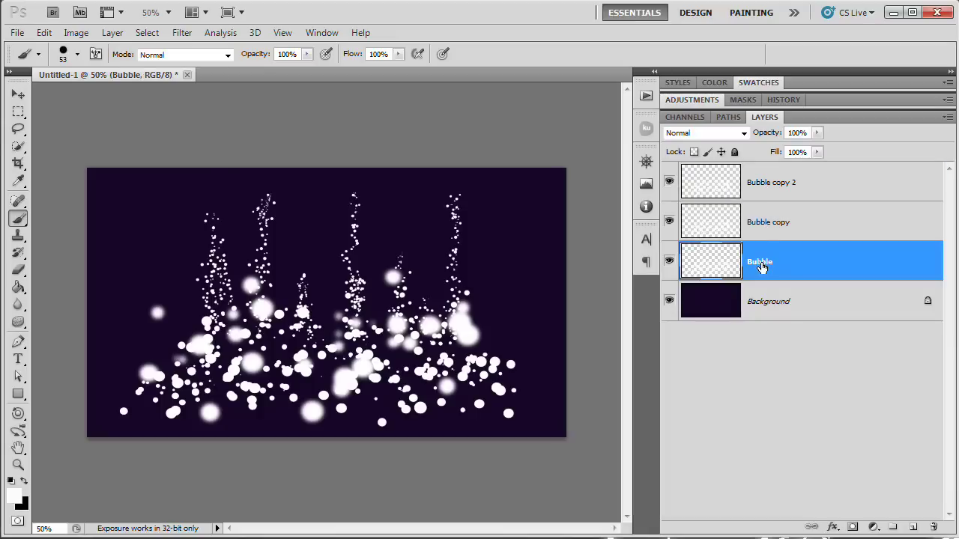
left_click(769, 225)
left_click(768, 190)
- Hide both Bubble copies and set the original Bubble layer's blend mode to Overlay
left_click(770, 259)
left_click(669, 221)
left_click(671, 186)
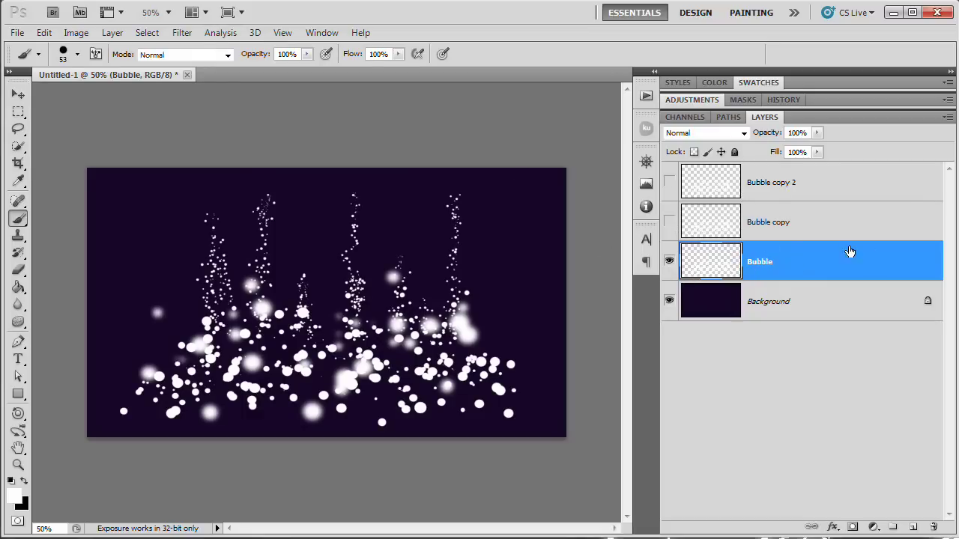
left_click(704, 132)
left_click(684, 326)
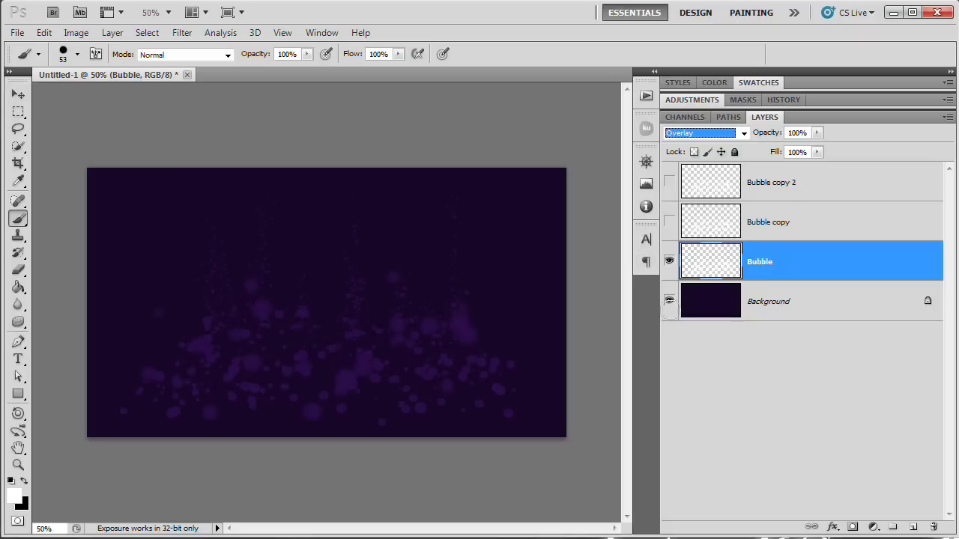
- Show the Bubble copy layer and apply a Gaussian Blur with a radius of 4.2 pixels to it
left_click(669, 222)
left_click(704, 227)
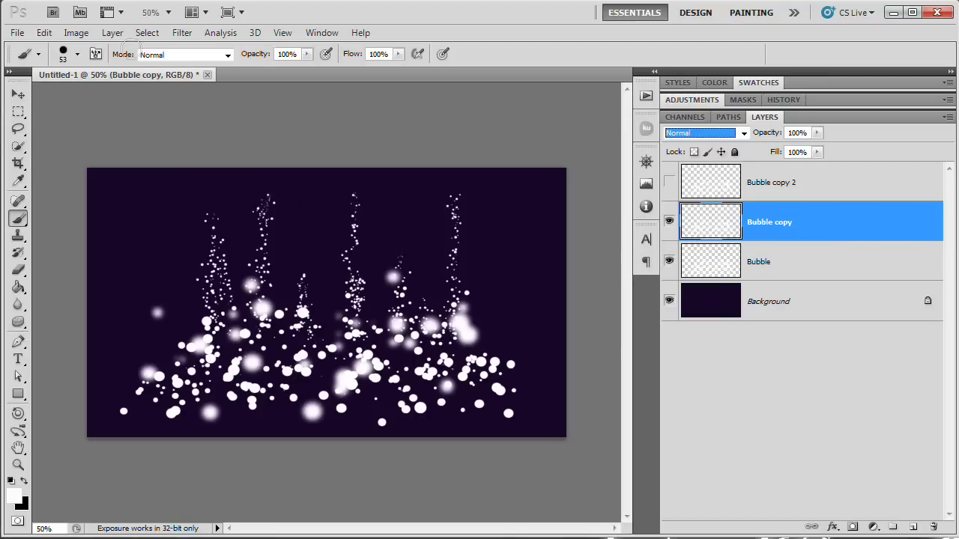
left_click(182, 32)
mouse_move(218, 173)
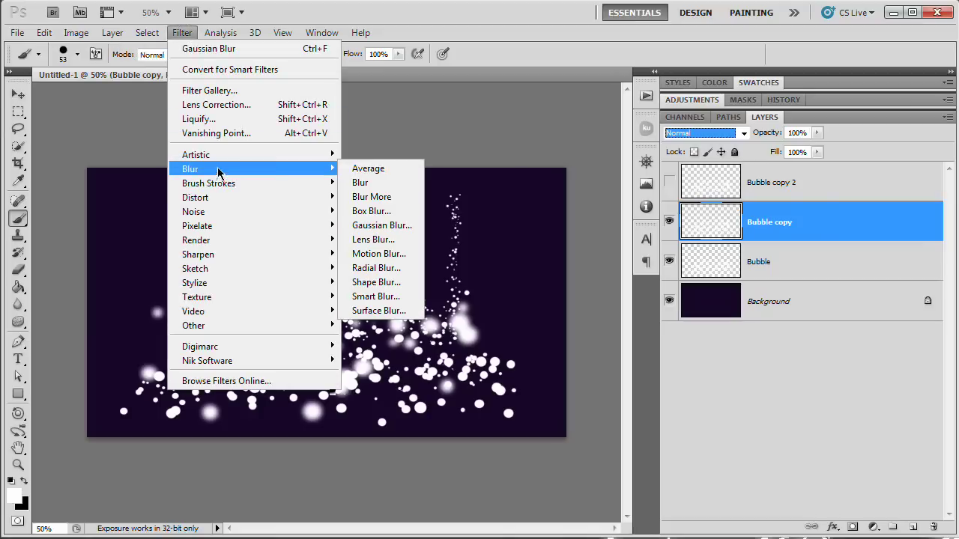
left_click(395, 224)
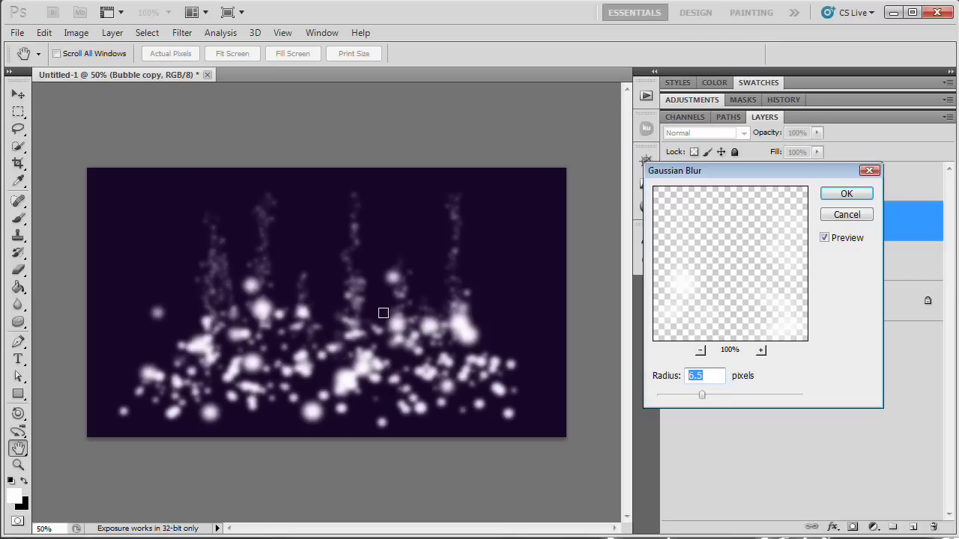
mouse_move(701, 395)
left_mouse_down()
mouse_move(680, 397)
mouse_move(691, 396)
left_mouse_up()
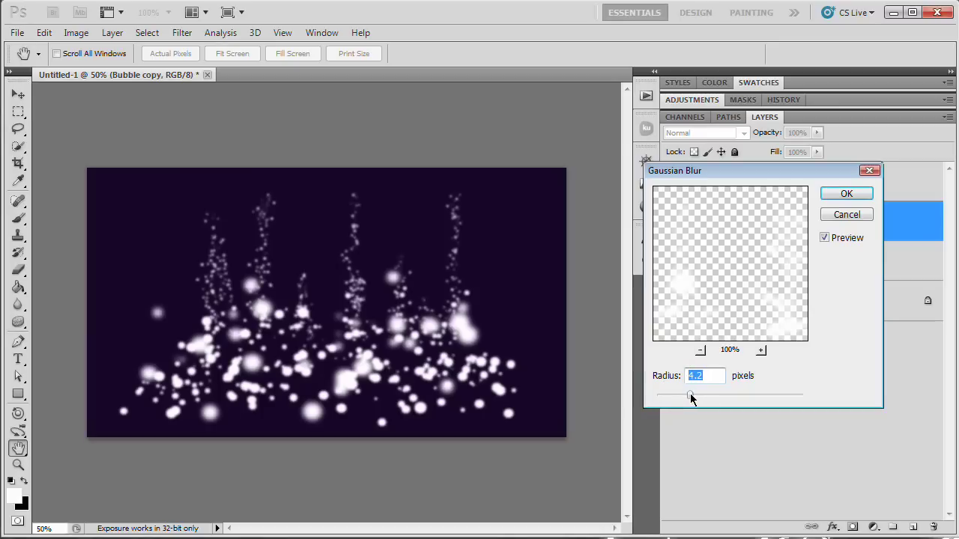
left_click(845, 195)
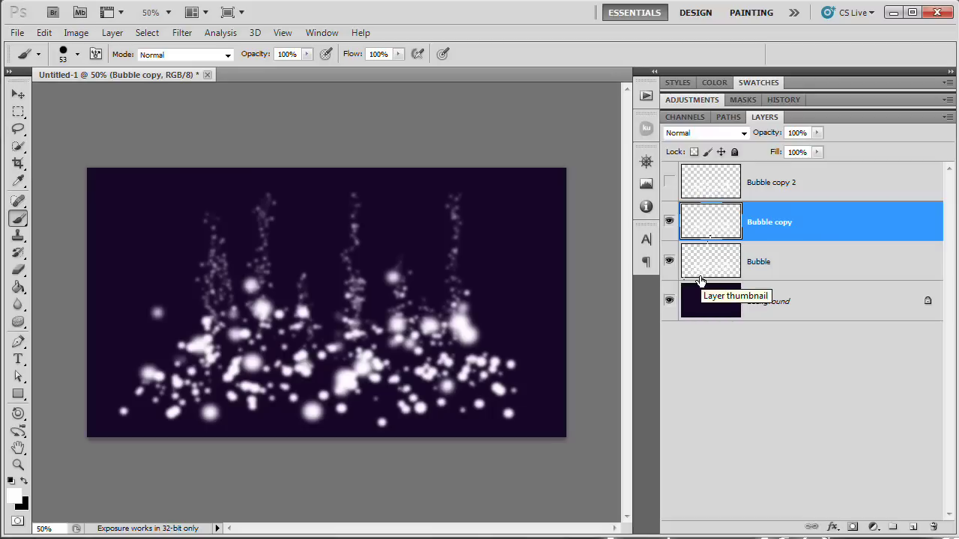
- Duplicate the blurred Bubble copy layer, merge the duplicate back into it, and compare the canvas with the layer hidden and shown
key("ctrl+j")
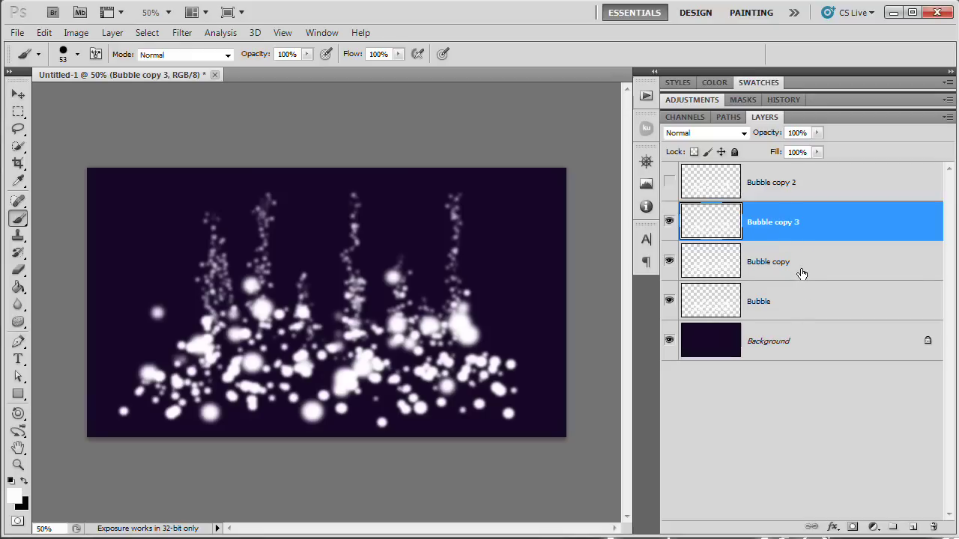
key("Delete")
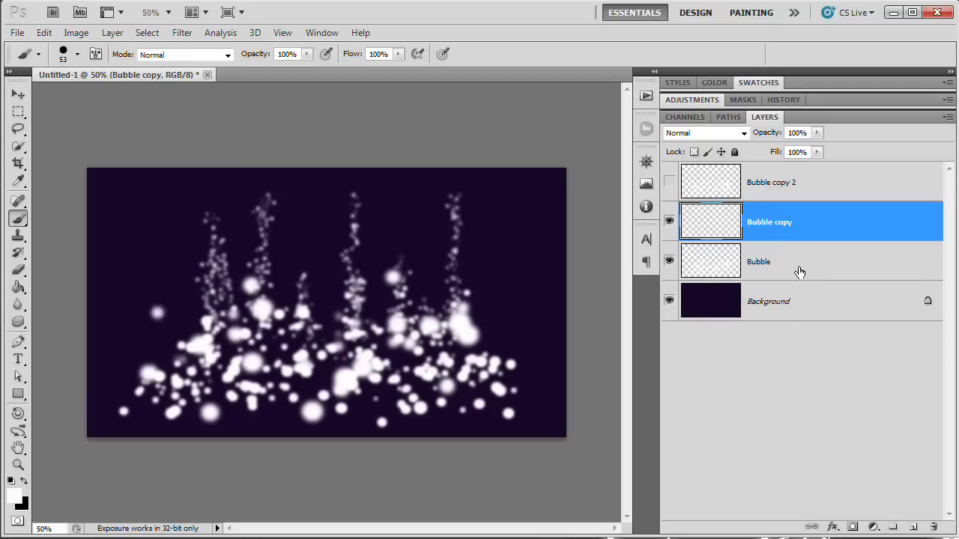
left_click(668, 222)
left_click(669, 221)
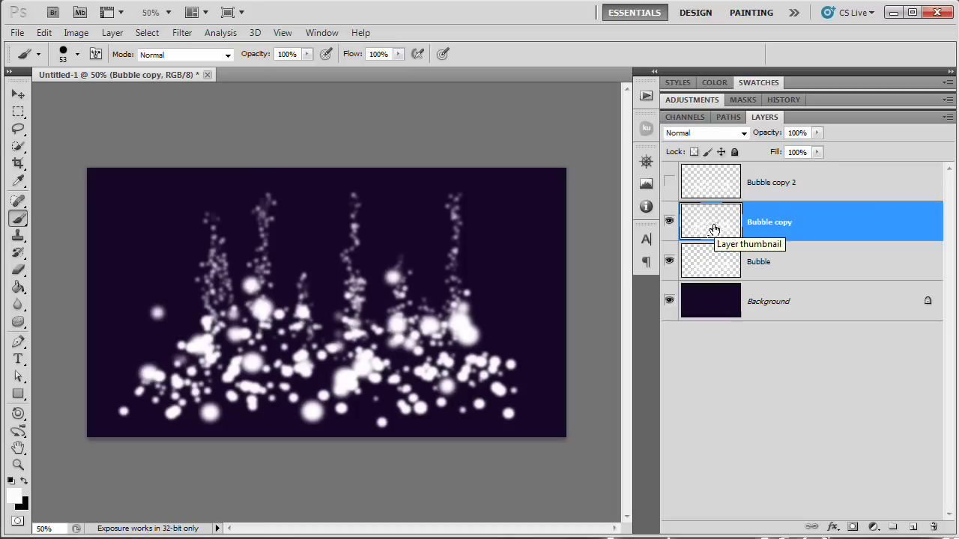
- Start a Hue/Saturation adjustment on the Bubble copy layer and enable Colorize
key("ctrl+u")
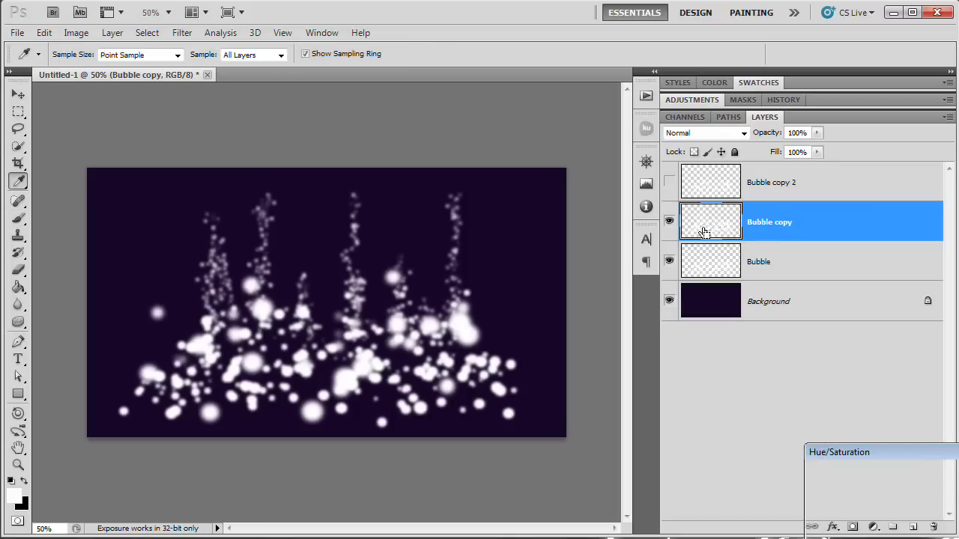
left_click_drag(915, 453, 641, 122)
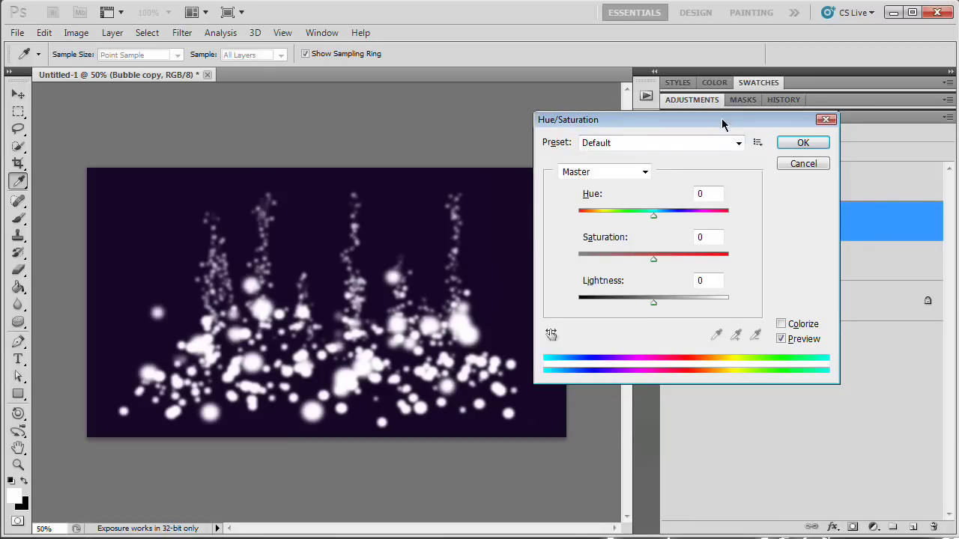
left_click_drag(723, 124, 721, 154)
left_click(779, 355)
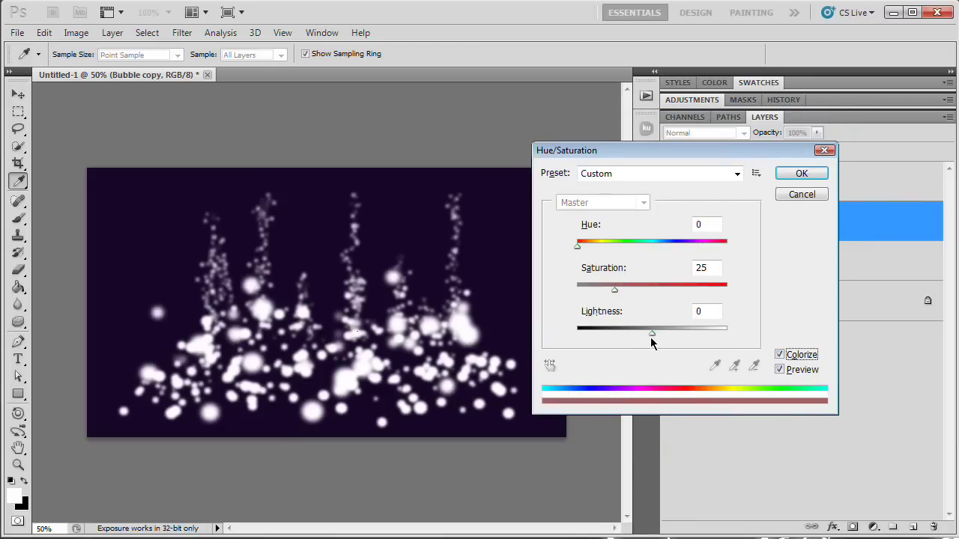
- Colour the blurred bubbles yellow with Hue 56, Saturation 80 and Lightness -35, and apply the adjustment
left_click_drag(645, 336, 623, 337)
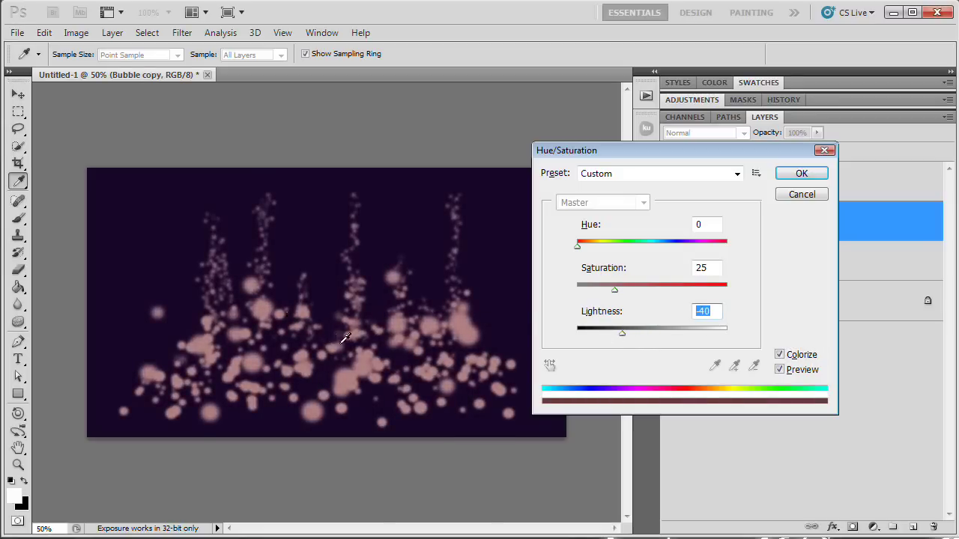
left_click_drag(614, 291, 674, 296)
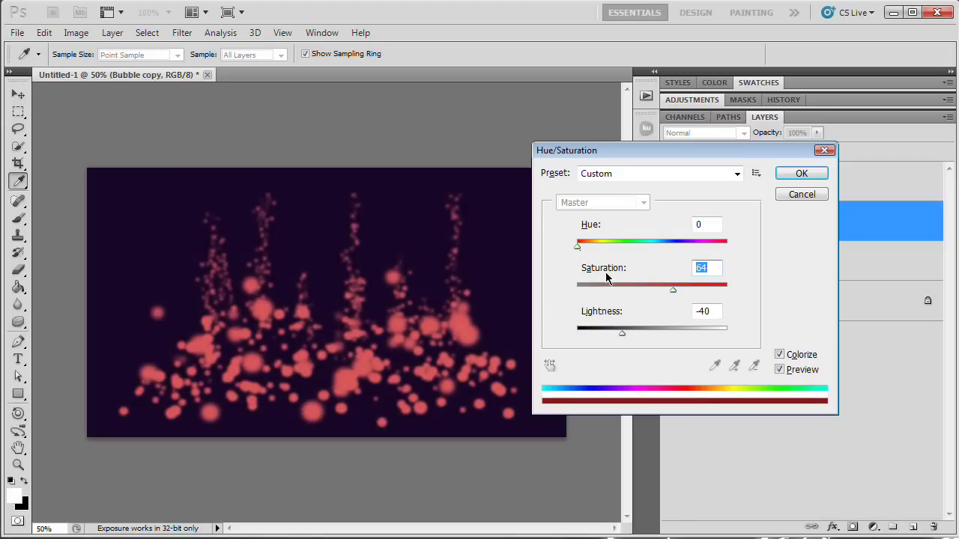
left_click_drag(579, 246, 598, 245)
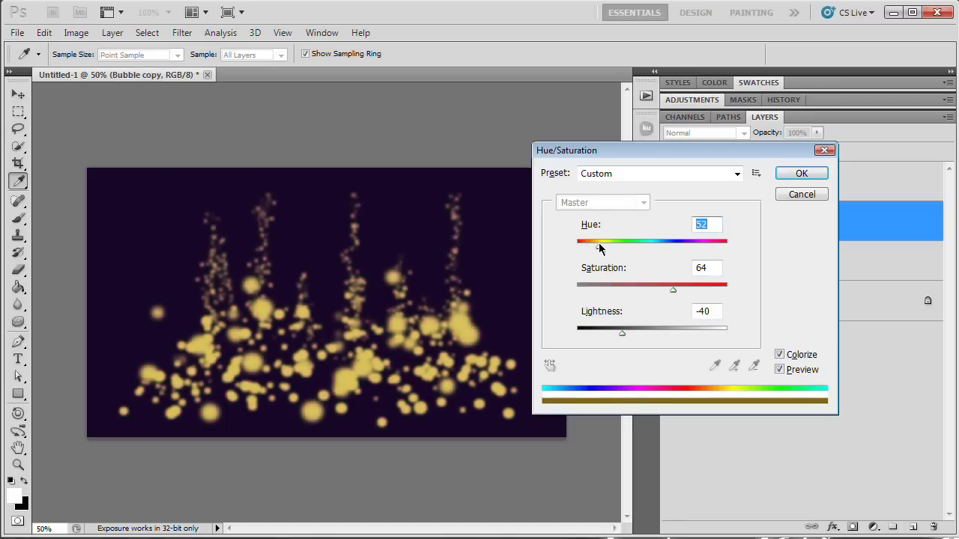
left_click_drag(600, 248, 603, 249)
left_click(699, 290)
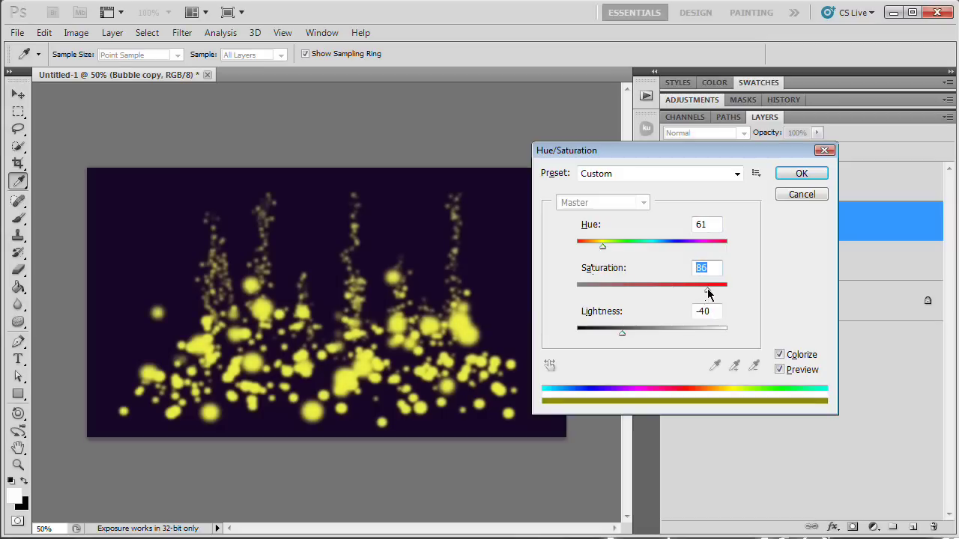
left_click_drag(601, 250, 600, 245)
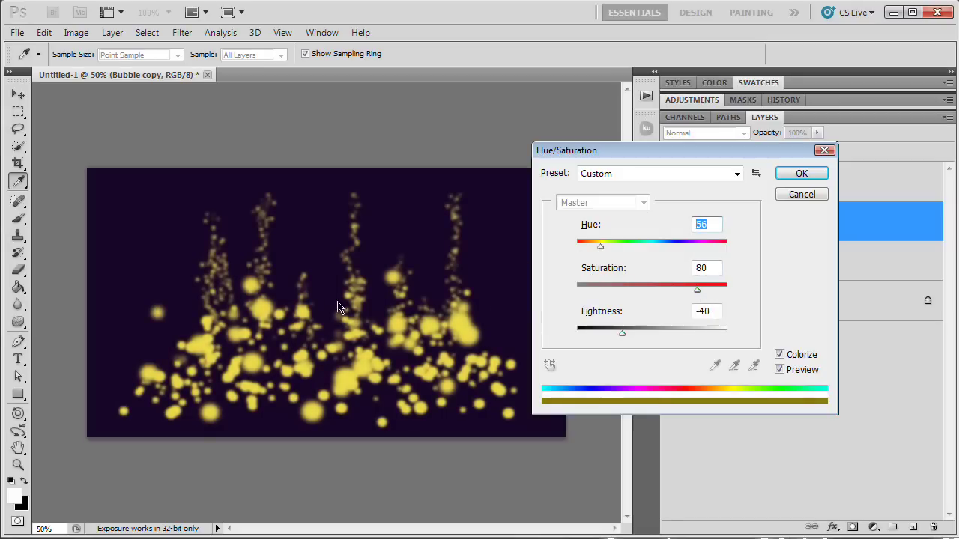
left_click_drag(621, 333, 628, 339)
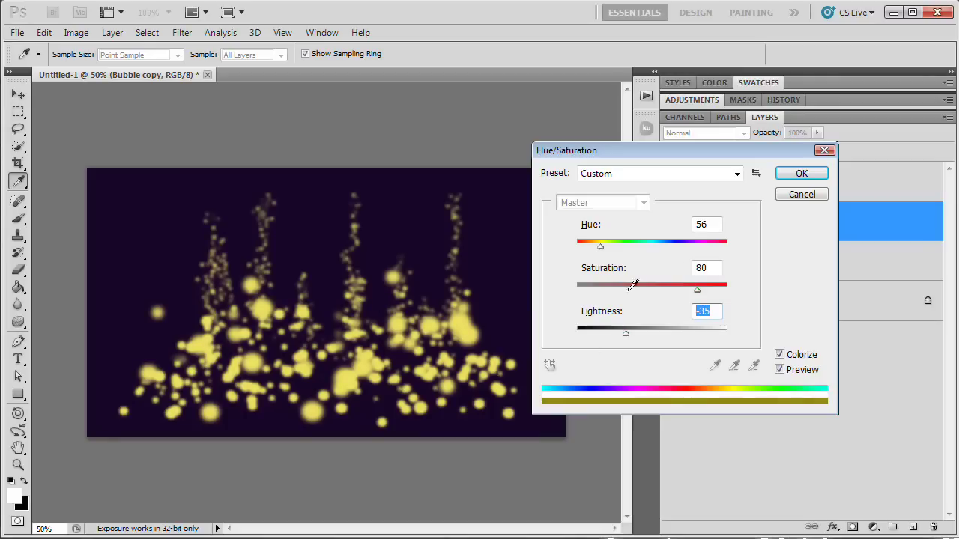
left_click(799, 176)
key("b")
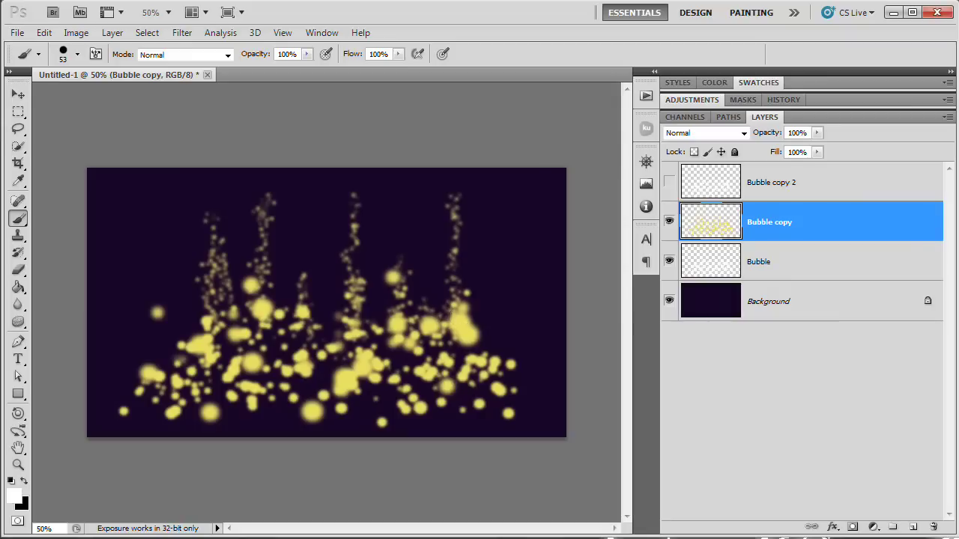
- Try the Overlay and Screen blend modes on the yellow Bubble copy layer
left_click(704, 133)
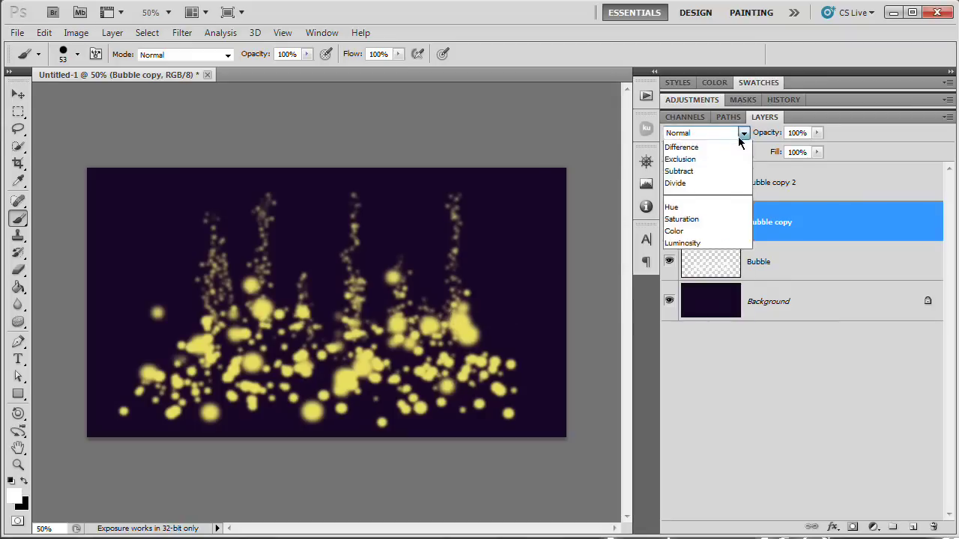
left_click(696, 322)
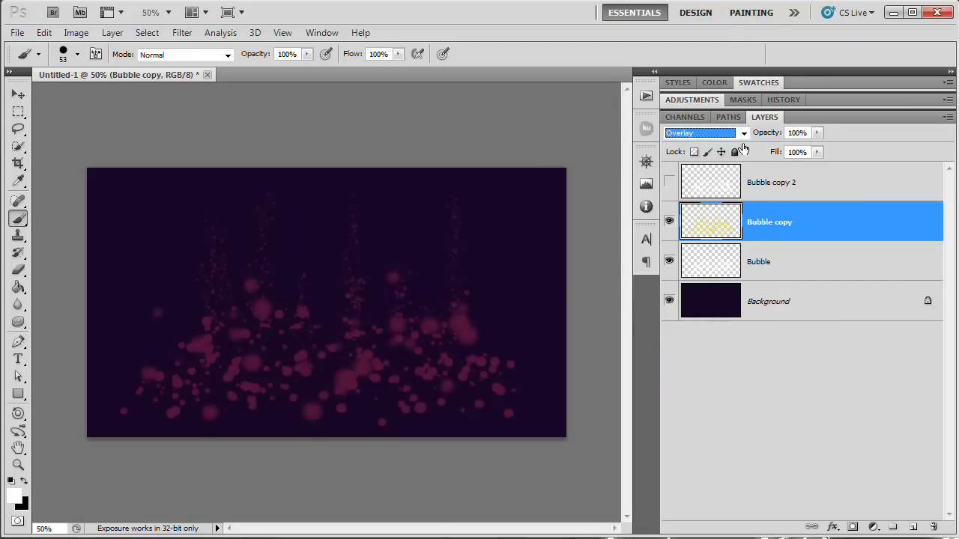
left_click(721, 134)
left_click(704, 254)
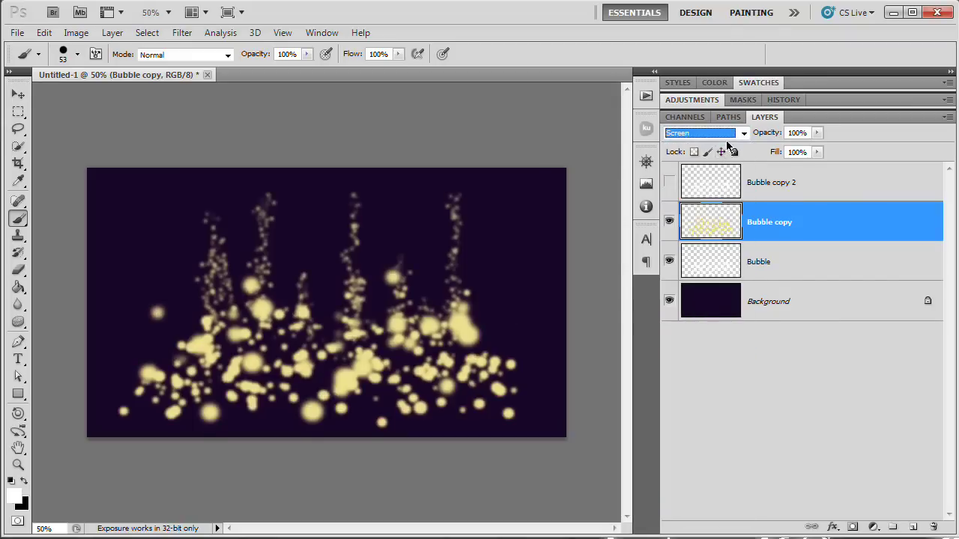
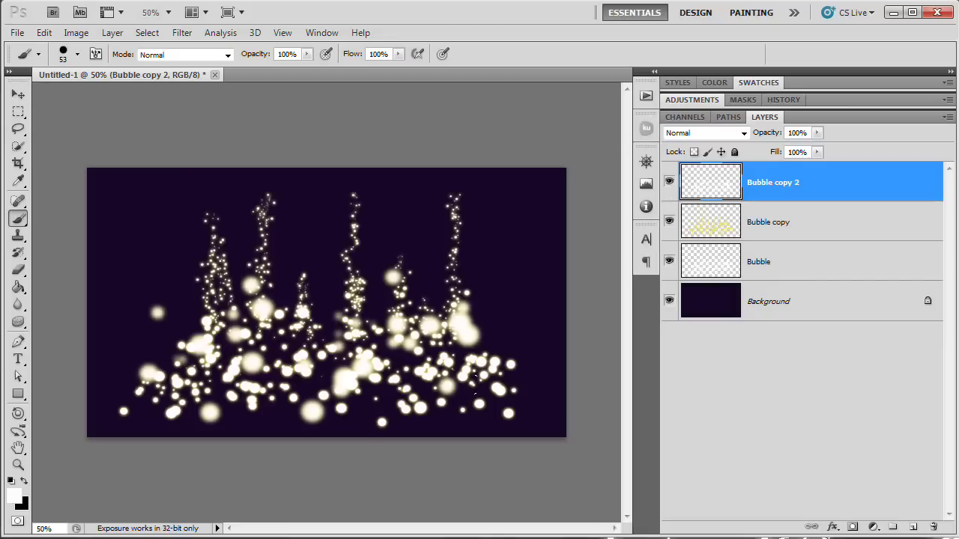
- Set the Bubble copy 2 layer's blend mode to Overlay and check the blend mode of the Bubble copy layer
left_click(707, 132)
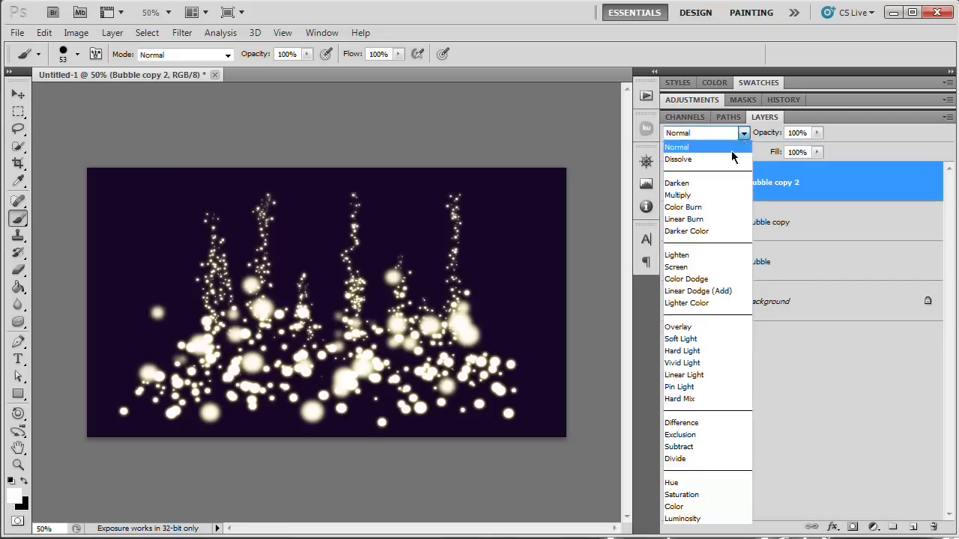
left_click(703, 329)
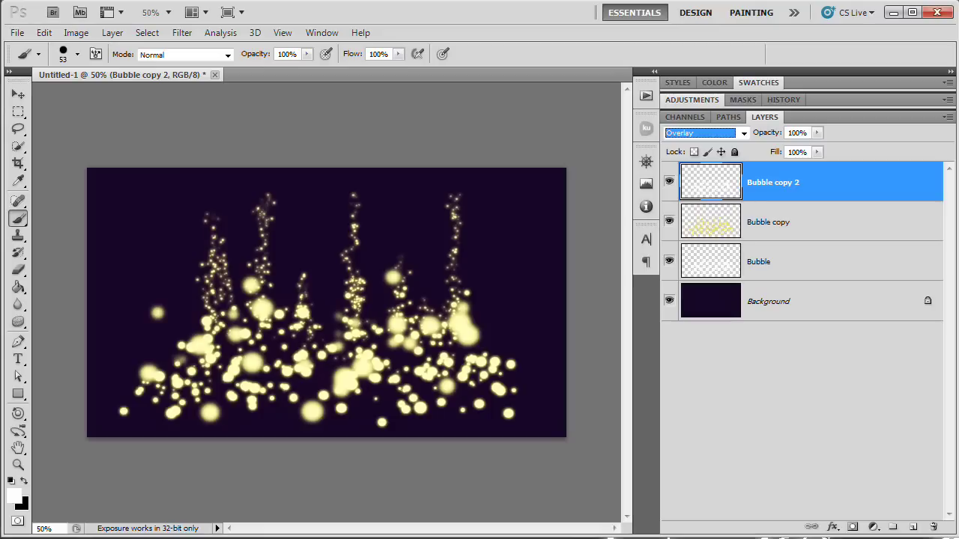
left_click(704, 230)
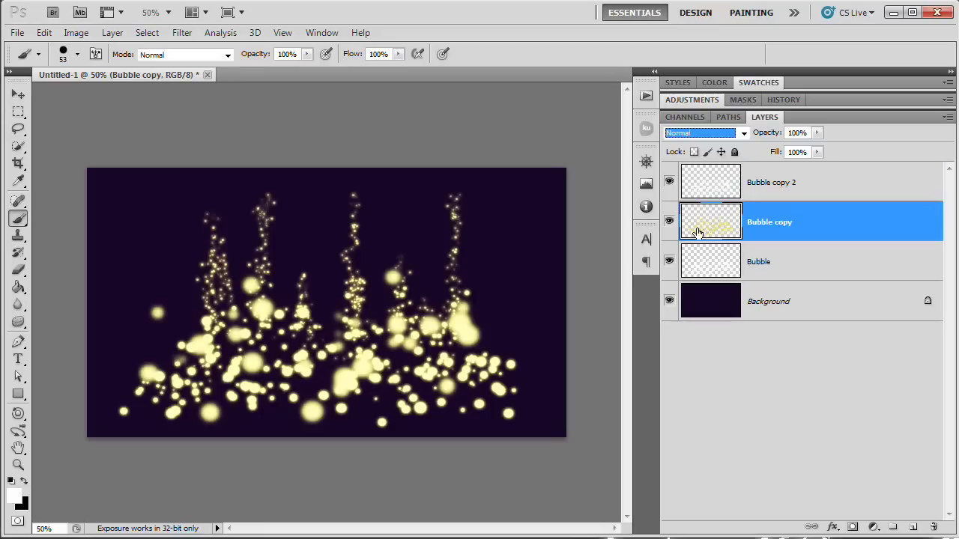
- Duplicate the Bubble, Bubble copy and Bubble copy 2 layers together to intensify the glow
left_click(720, 185)
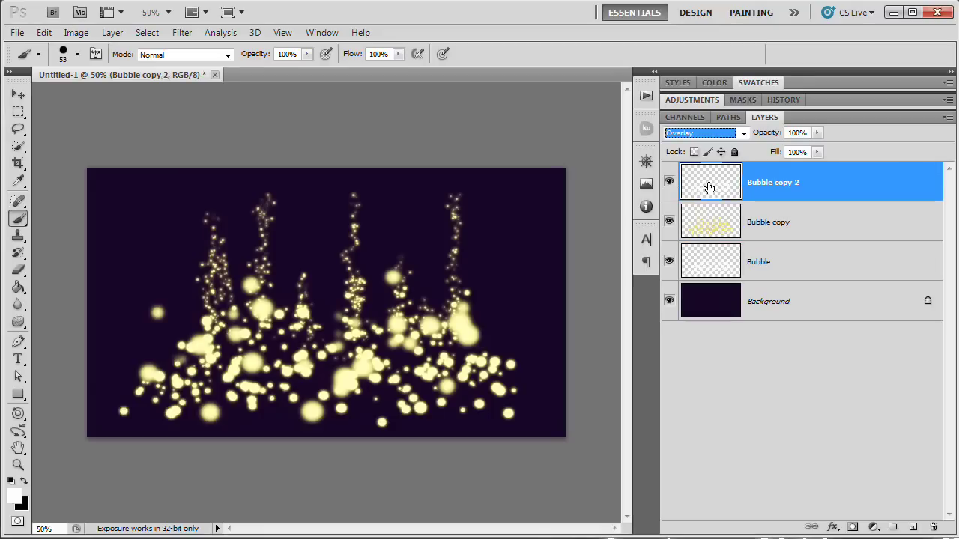
left_click(712, 267, "shift")
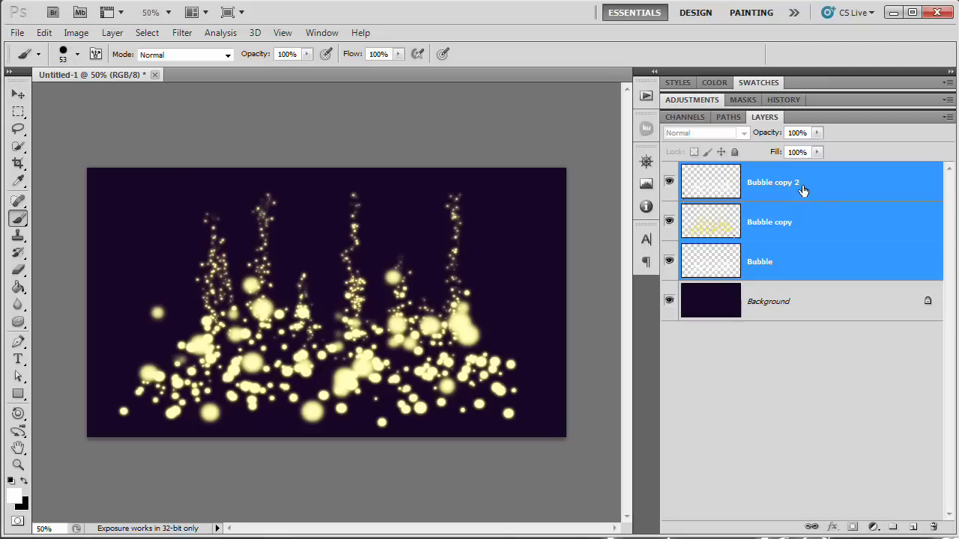
left_click_drag(771, 192, 913, 526)
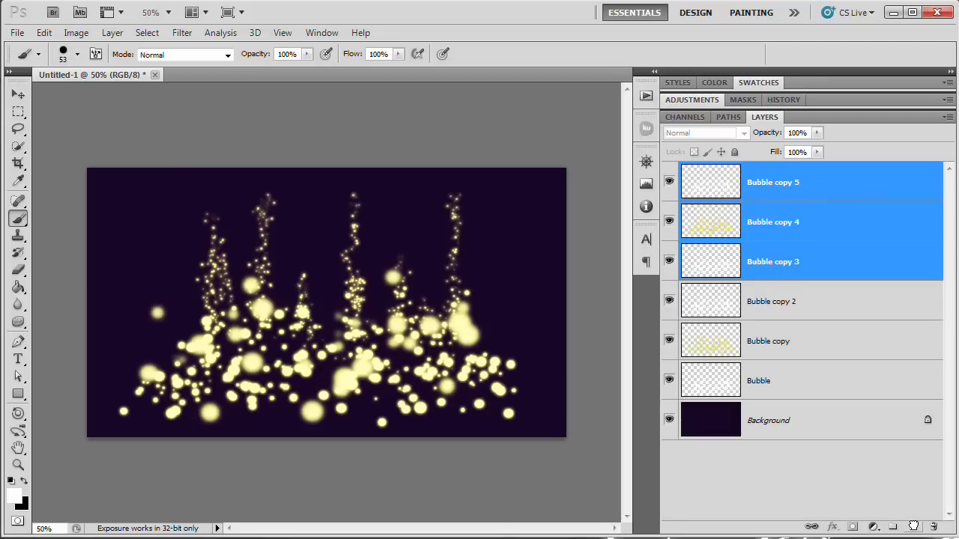
left_click_drag(783, 271, 669, 264)
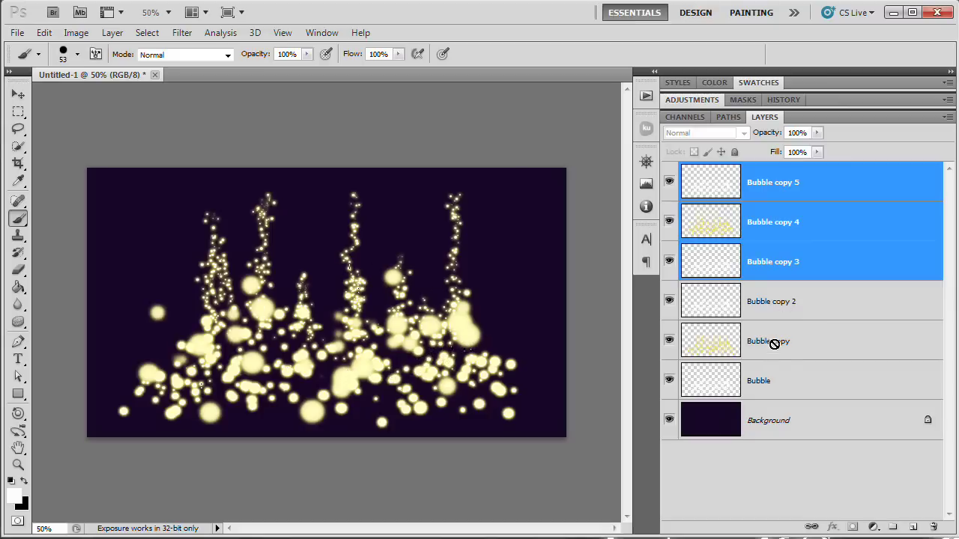
- Group all six Bubble layers above the Background
left_click(779, 380)
left_click(776, 184, "shift")
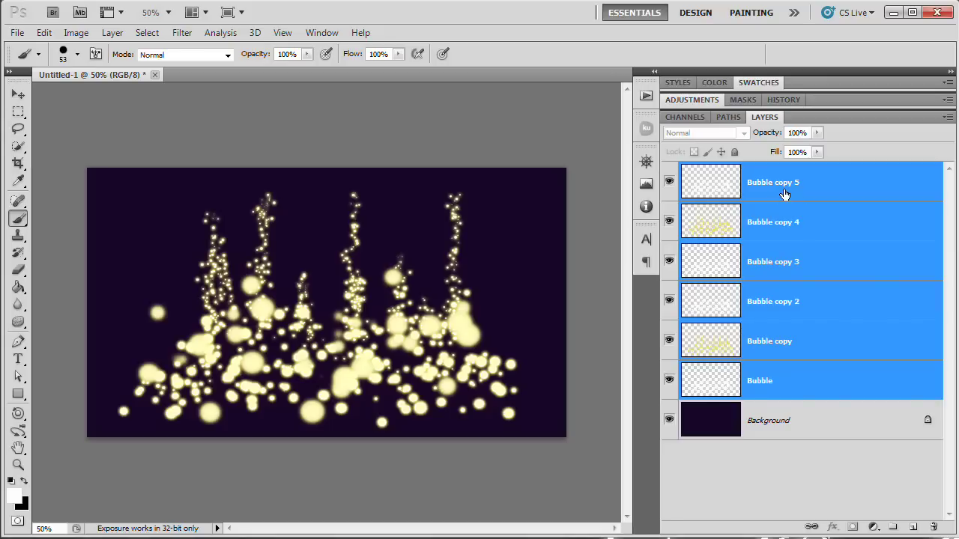
left_click(810, 188)
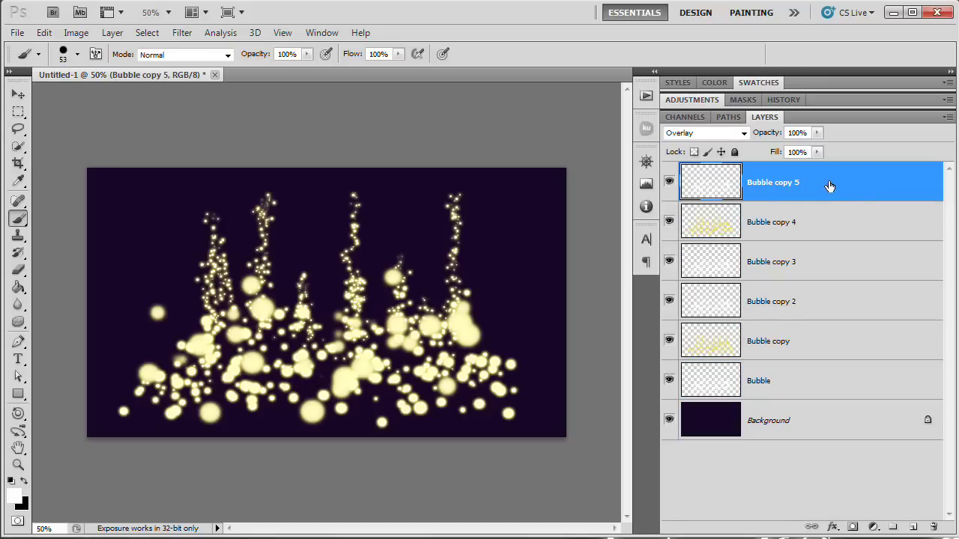
left_click(803, 390)
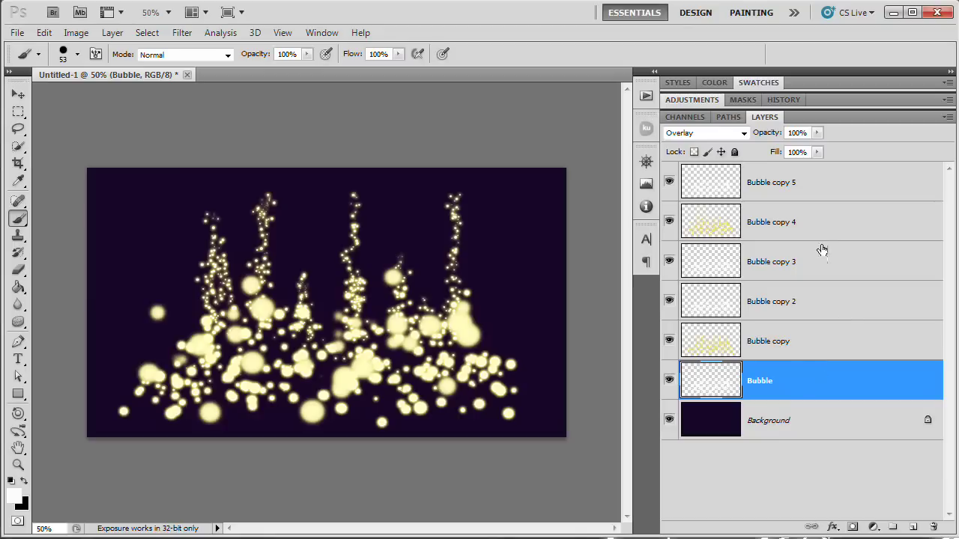
left_click(813, 182, "shift")
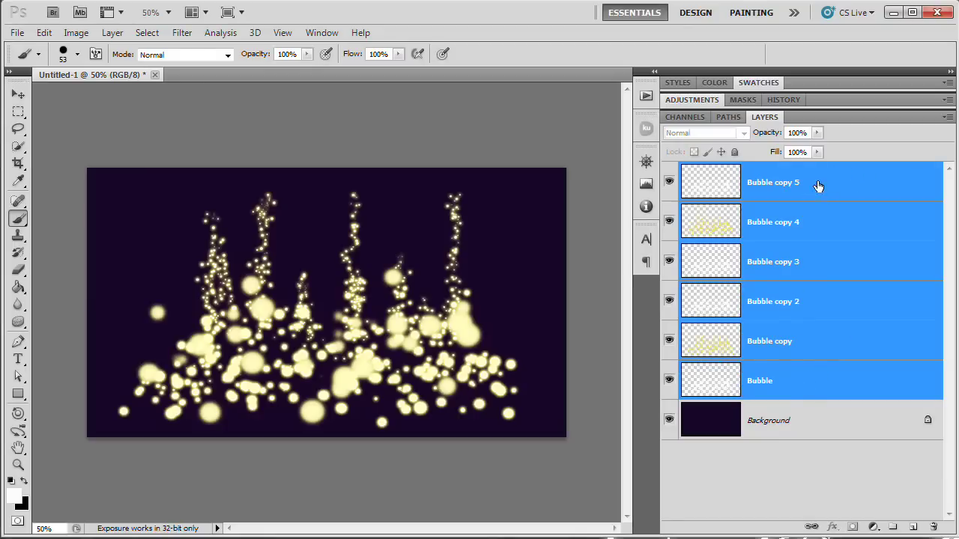
key("ctrl+g")
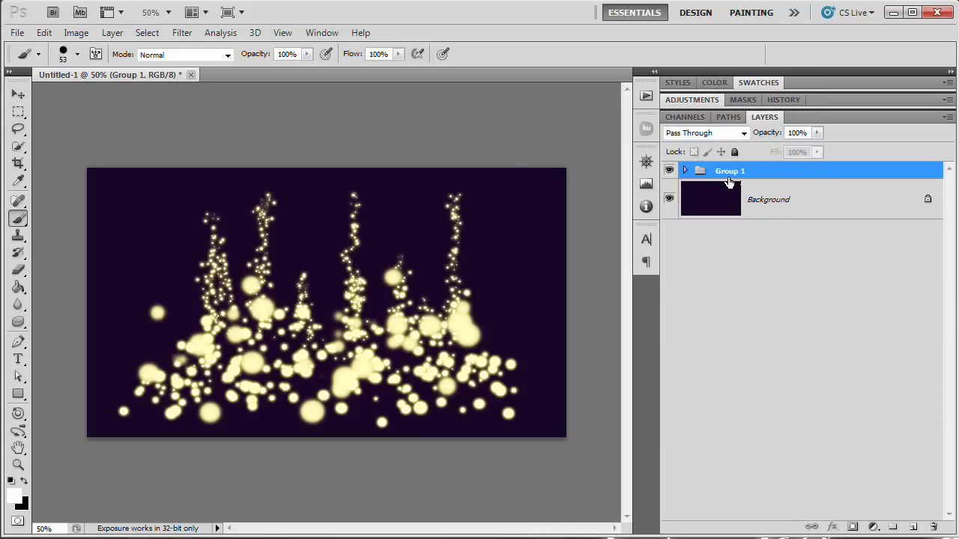
- Merge Group 1 with all its Bubble layers into a single layer
right_click(766, 172)
left_click(718, 214)
right_click(719, 173)
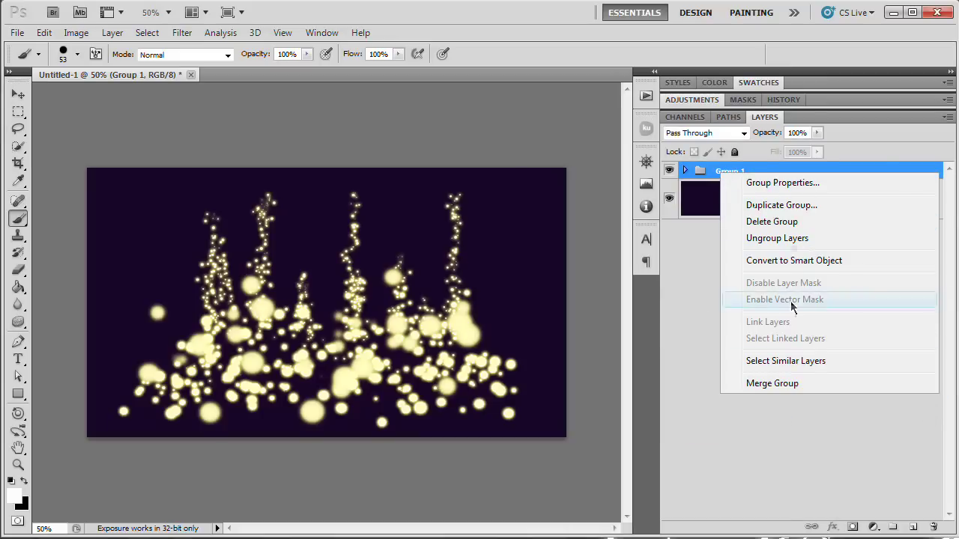
left_click(715, 274)
right_click(737, 172)
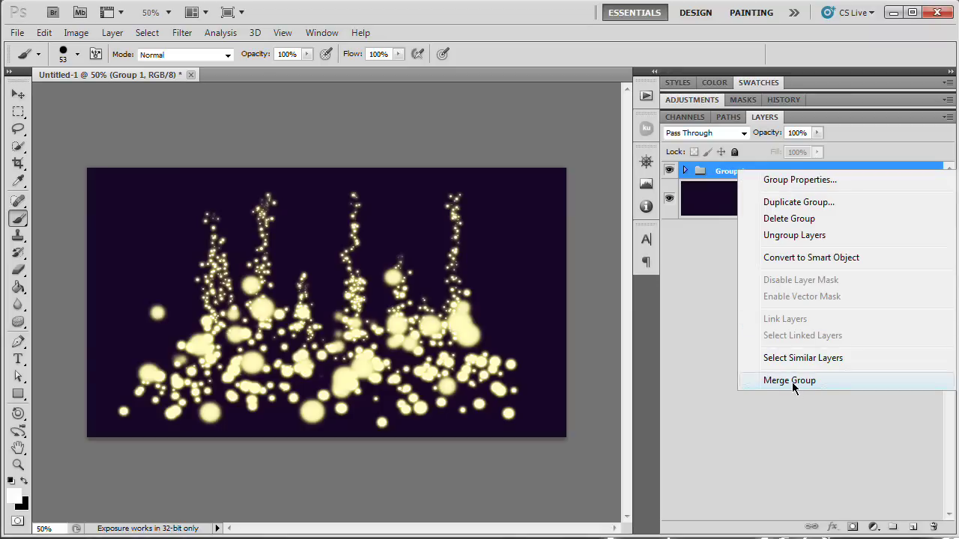
left_click(778, 382)
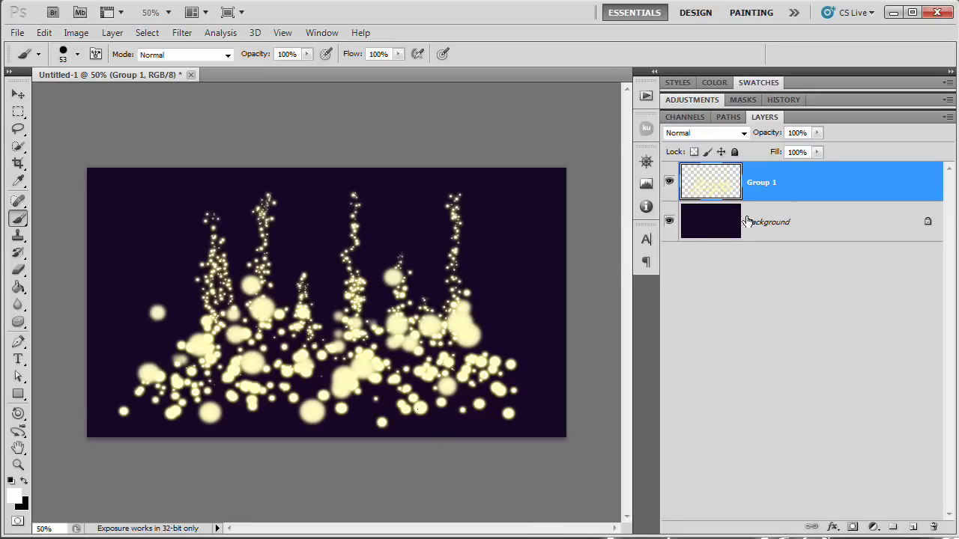
- Scale the merged Group 1 layer proportionally about its centre to about 58% of its size
key("ctrl+t")
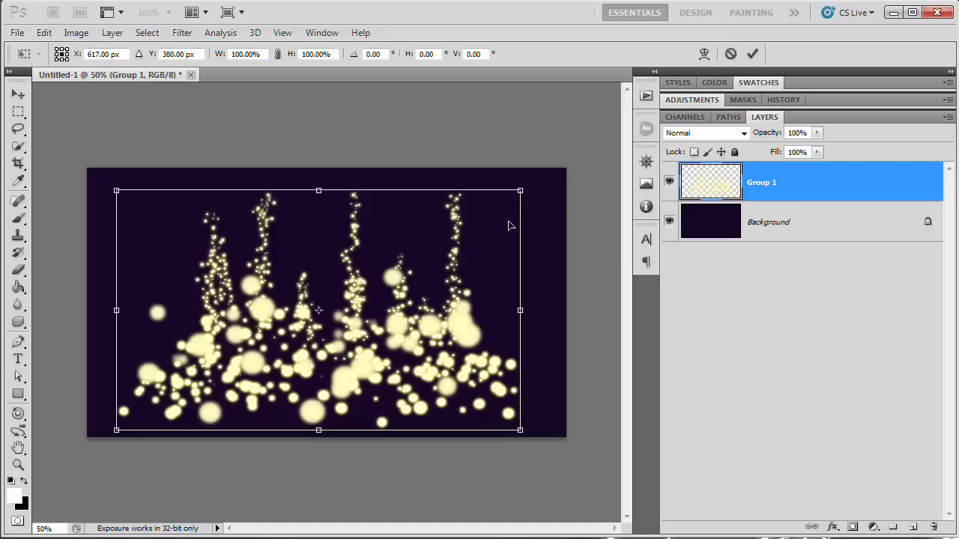
left_click_drag(520, 190, 434, 251)
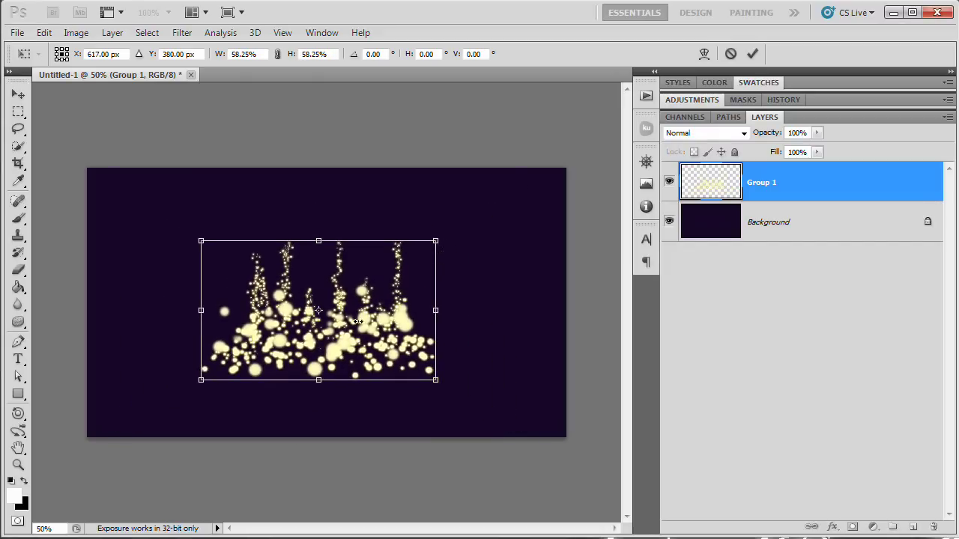
key("Return")
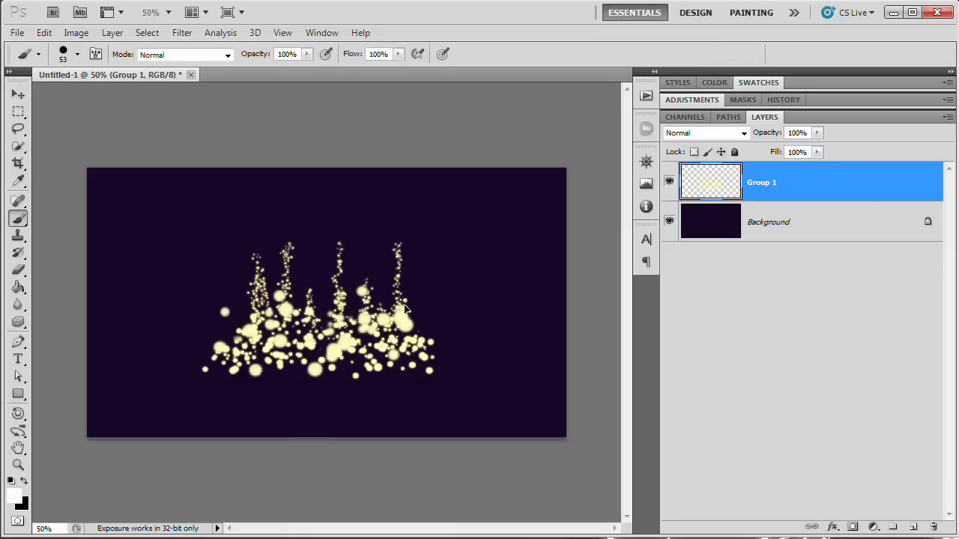
- Apply a Motion Blur to the Group 1 layer with an angle of 90° and a distance of 198 pixels
left_click(182, 33)
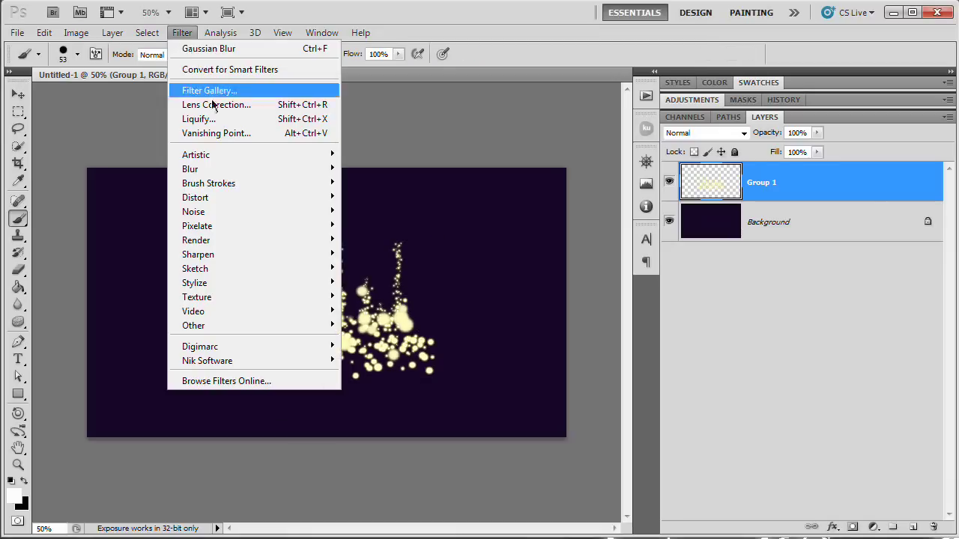
mouse_move(232, 172)
left_click(379, 253)
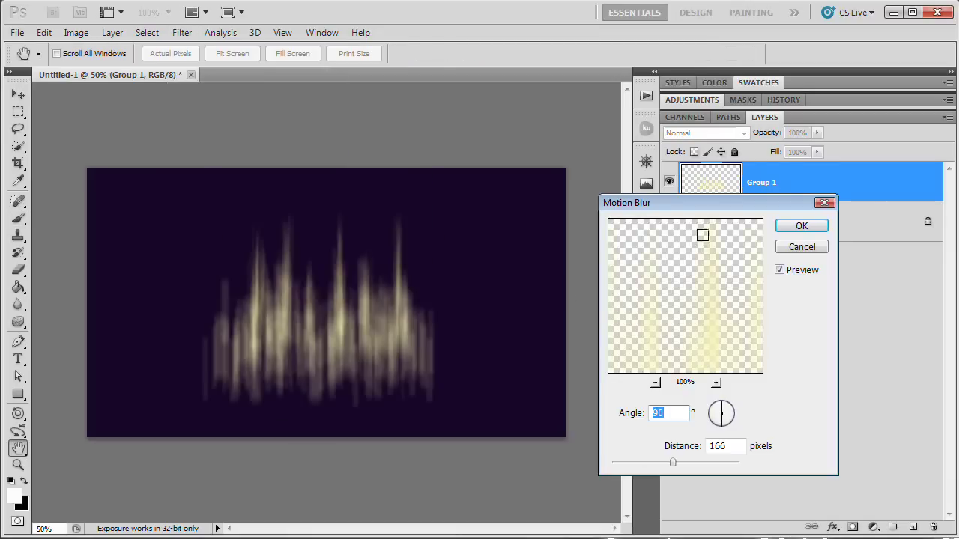
left_click_drag(715, 201, 651, 159)
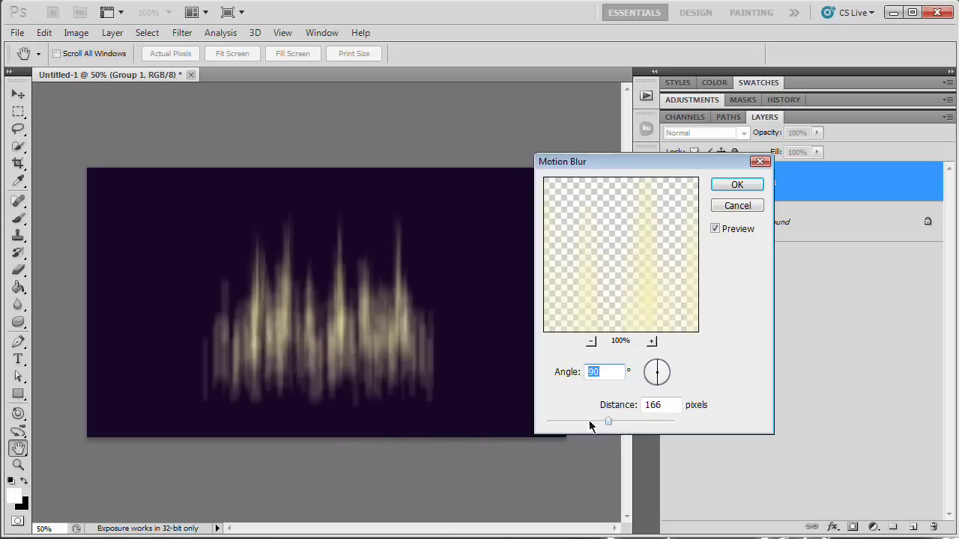
left_click(737, 187)
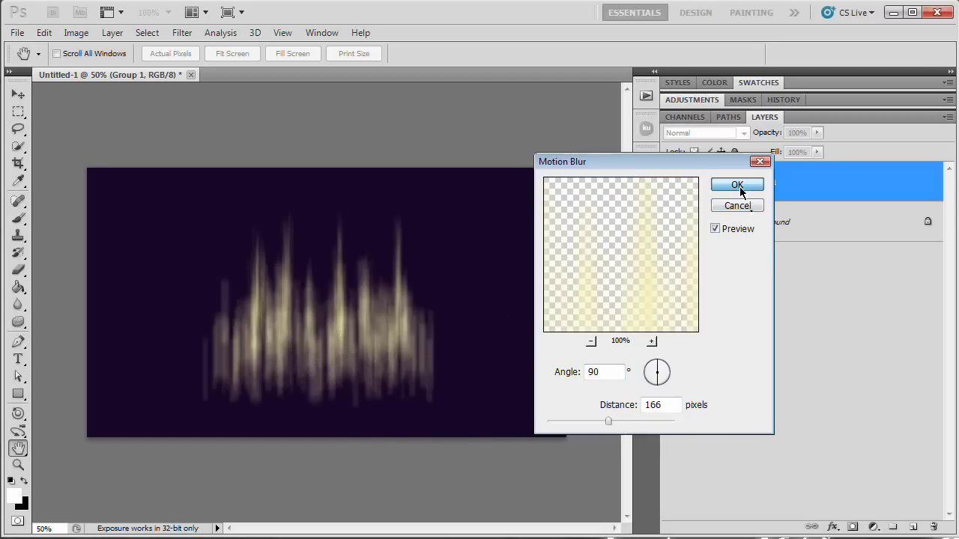
left_click_drag(614, 426, 633, 425)
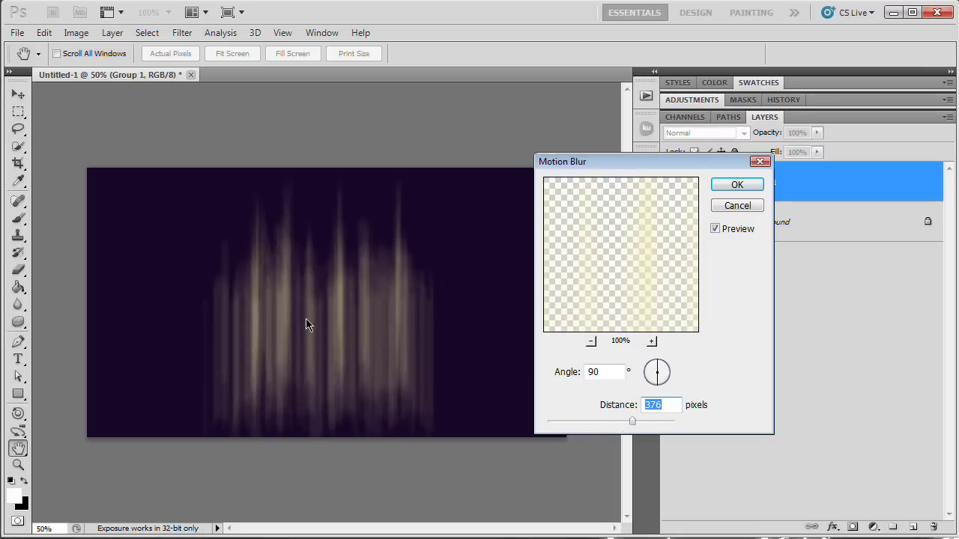
left_click_drag(633, 423, 613, 416)
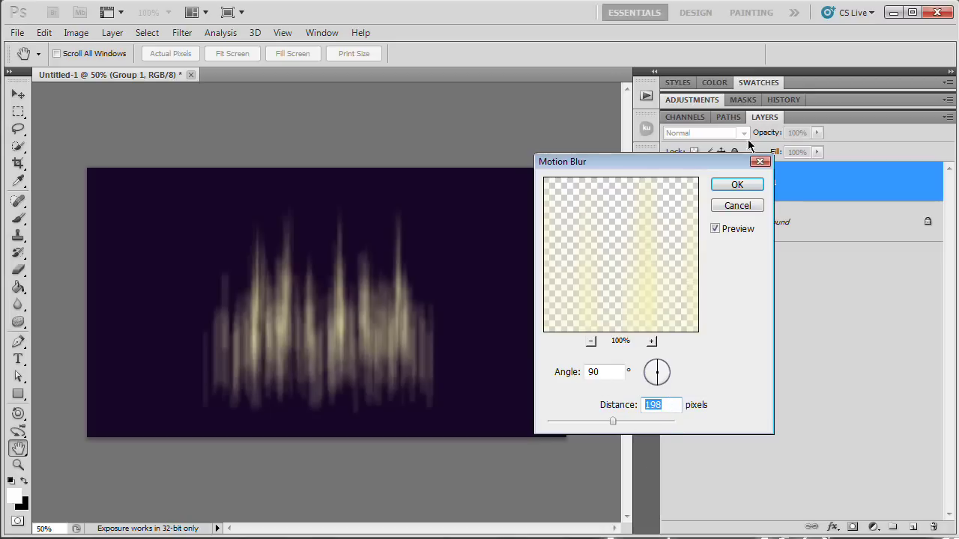
left_click(737, 185)
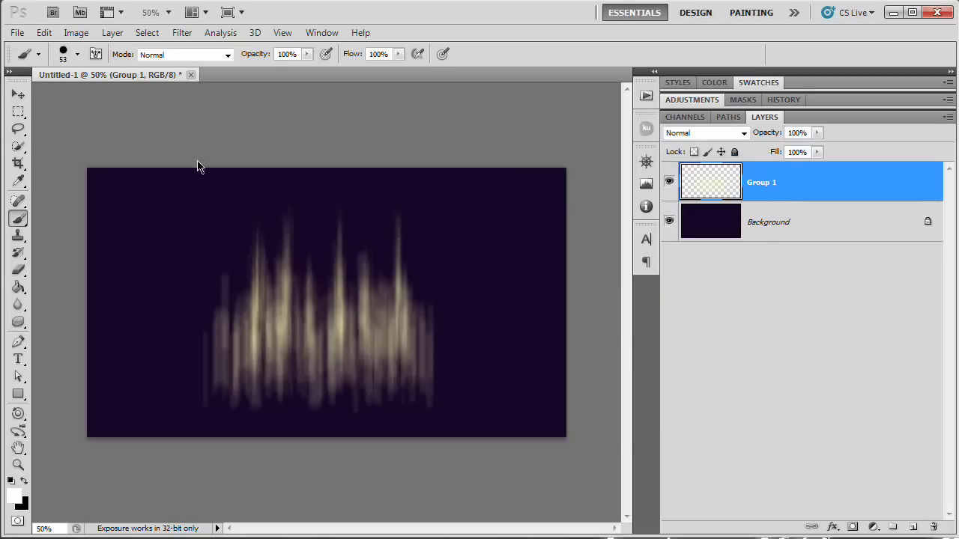
- Apply a second Motion Blur to the Group 1 layer, again at 90° and 198 pixels
left_click(182, 33)
mouse_move(221, 33)
mouse_move(183, 33)
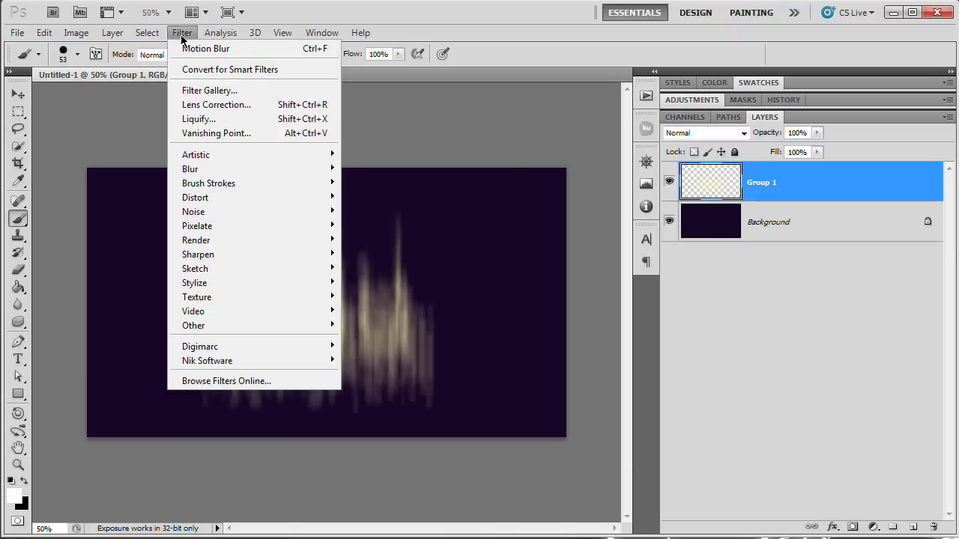
mouse_move(212, 171)
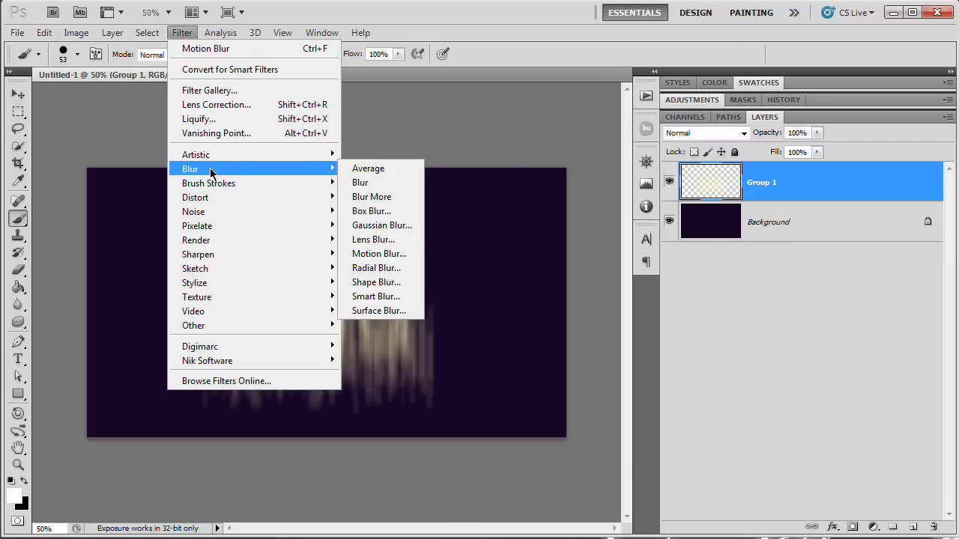
left_click(373, 255)
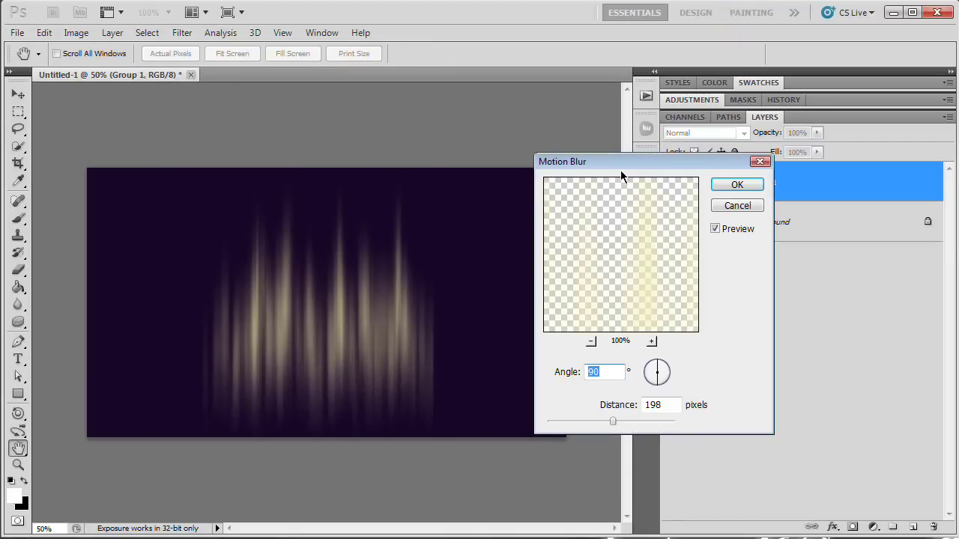
left_click_drag(640, 161, 653, 137)
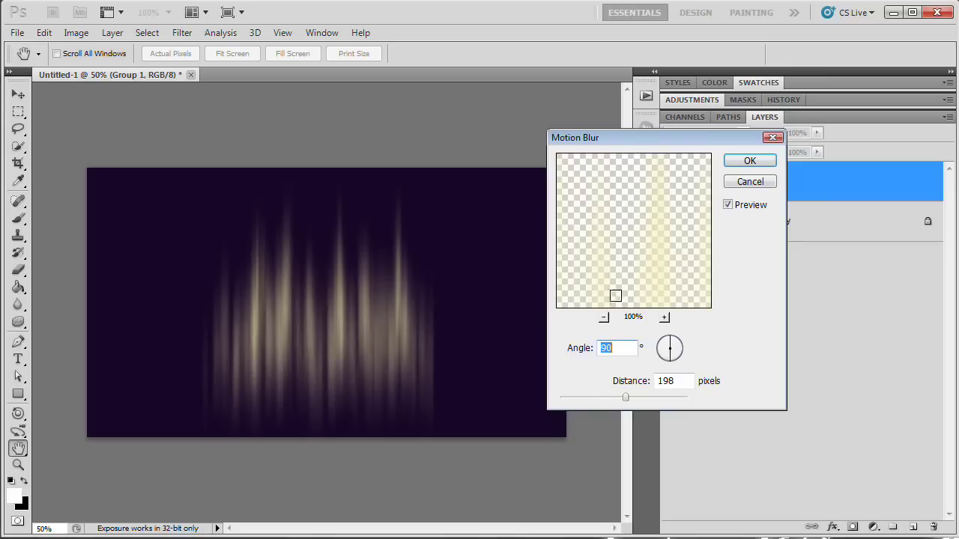
left_click(749, 160)
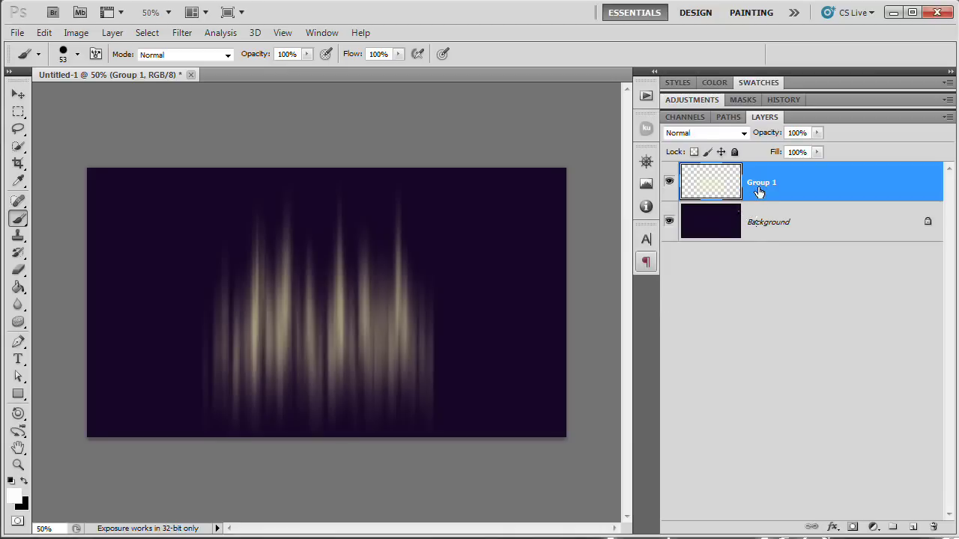
- Duplicate the blurred Group 1 layer three times to intensify the streaks
key("ctrl+j")
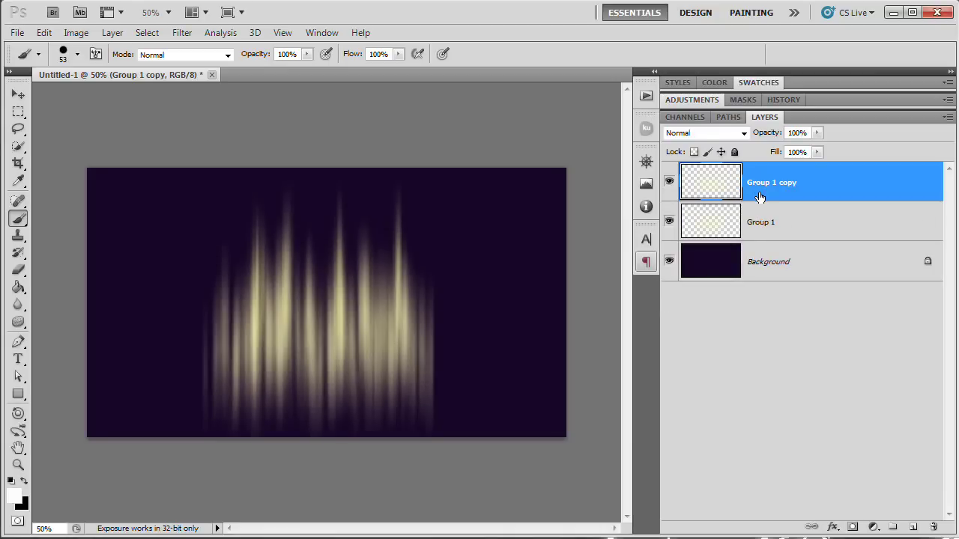
key("ctrl+j")
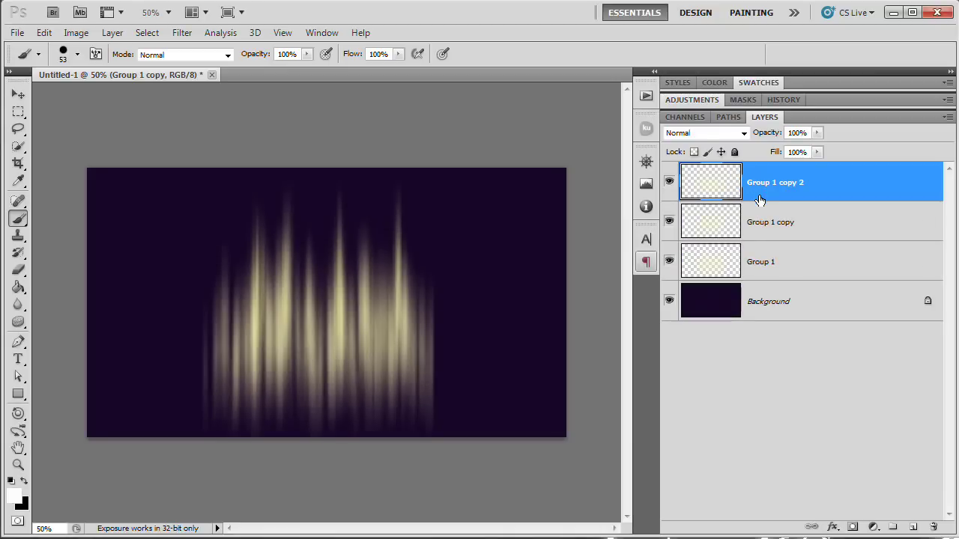
key("ctrl+j")
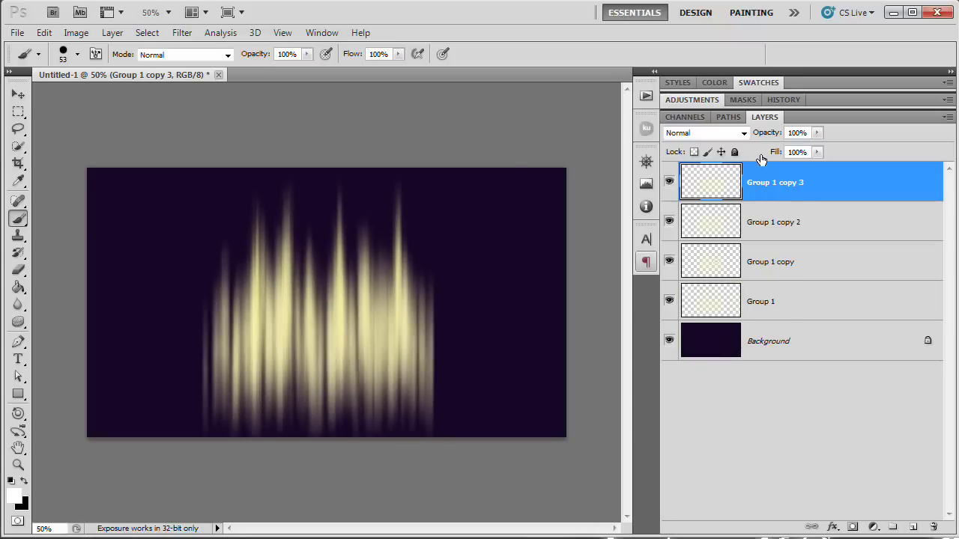
- Hide Group 1 copy 2 and Group 1 copy 3, and set the Group 1 copy layer's blend mode to Overlay
left_click_drag(669, 222, 669, 182)
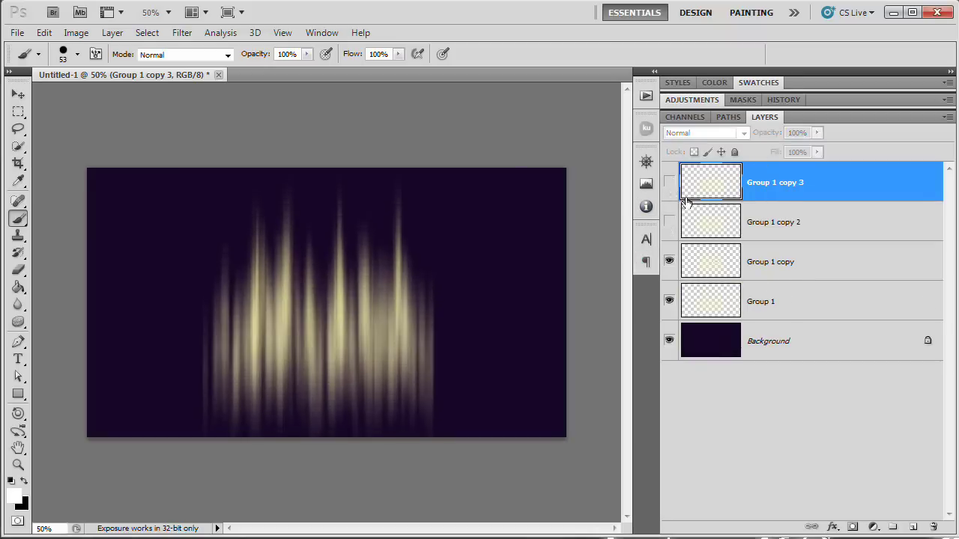
left_click(725, 271)
left_click(669, 261)
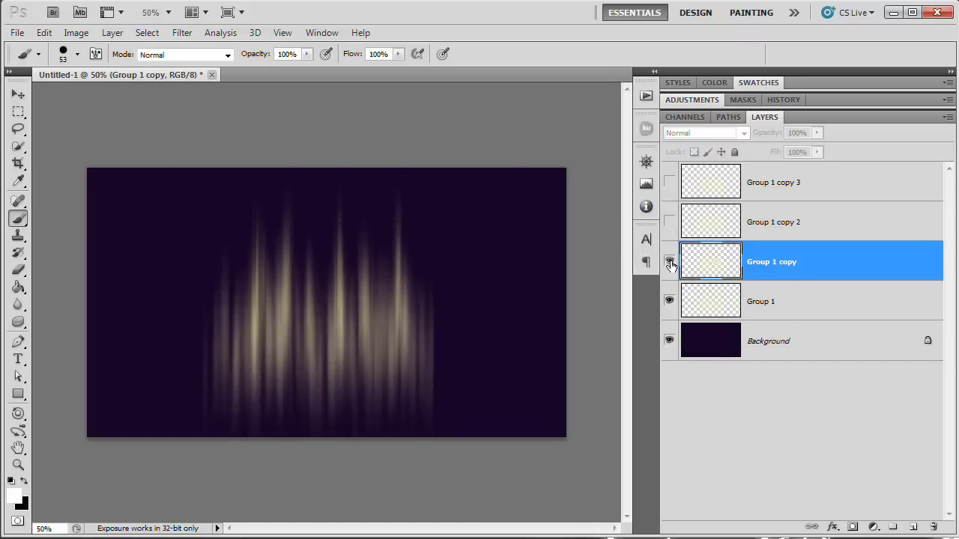
left_click(669, 261)
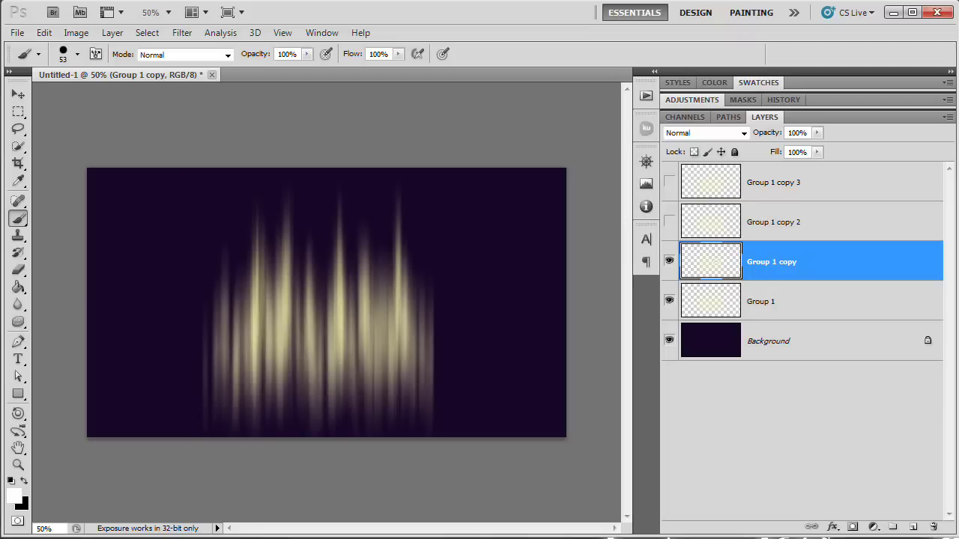
left_click(744, 135)
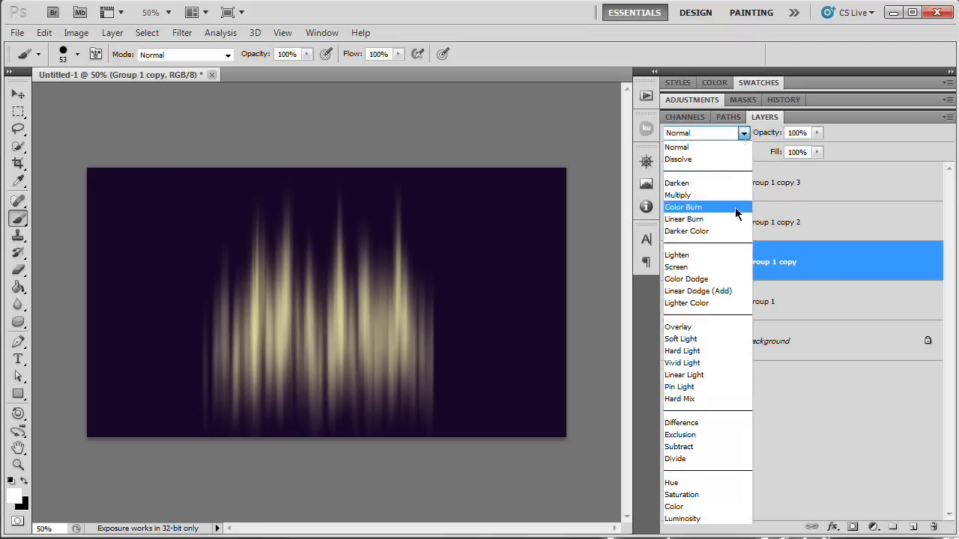
left_click(709, 327)
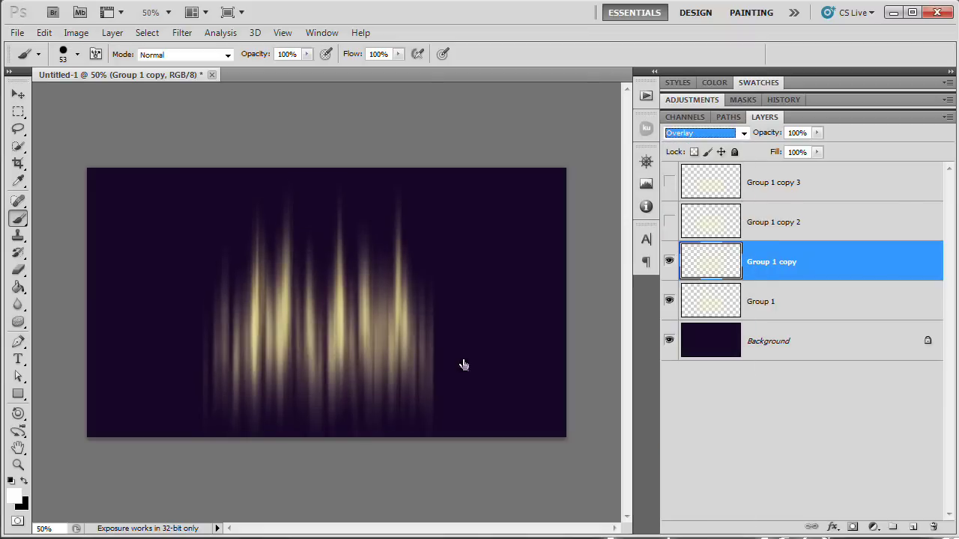
- Show the Group 1 copy 2 layer and set it to Multiply at 65% opacity
left_click(719, 225)
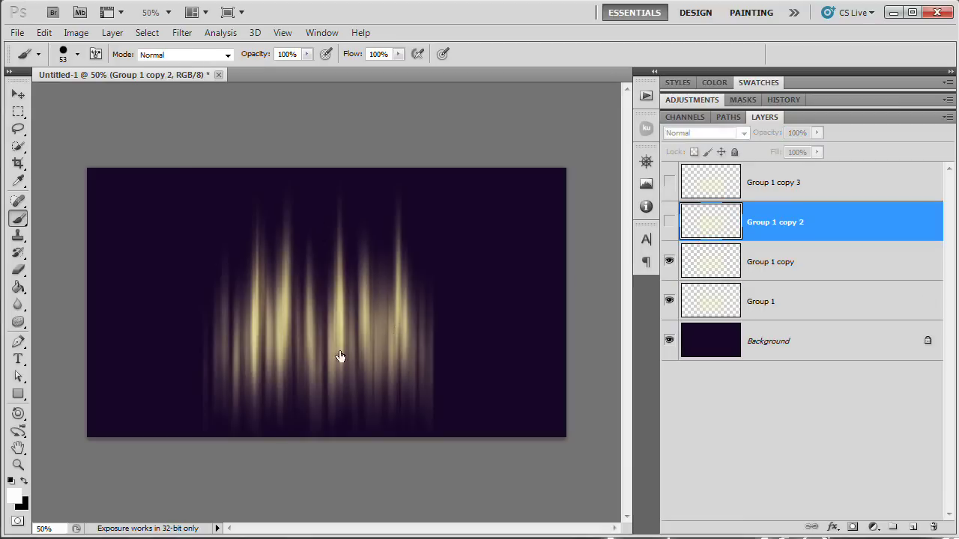
left_click(669, 222)
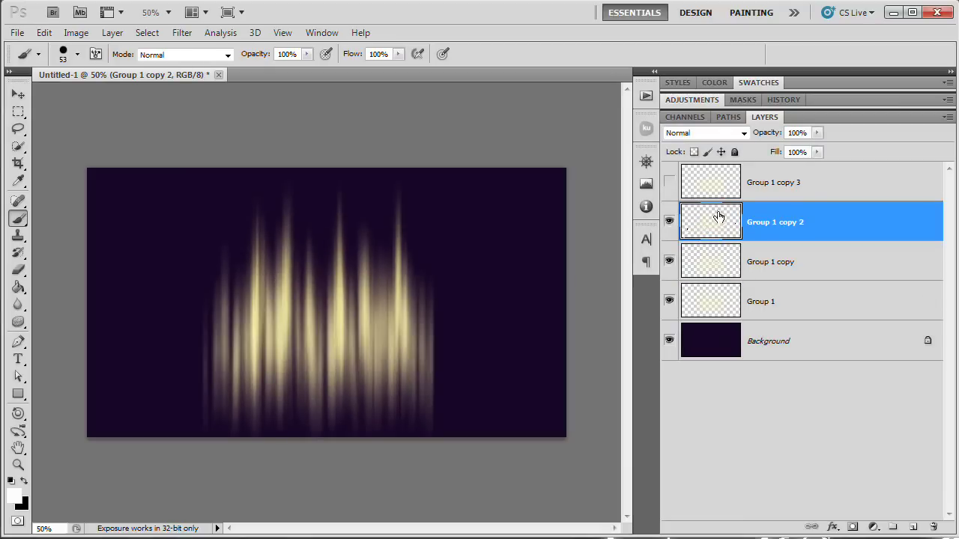
left_click(741, 133)
left_click(741, 207)
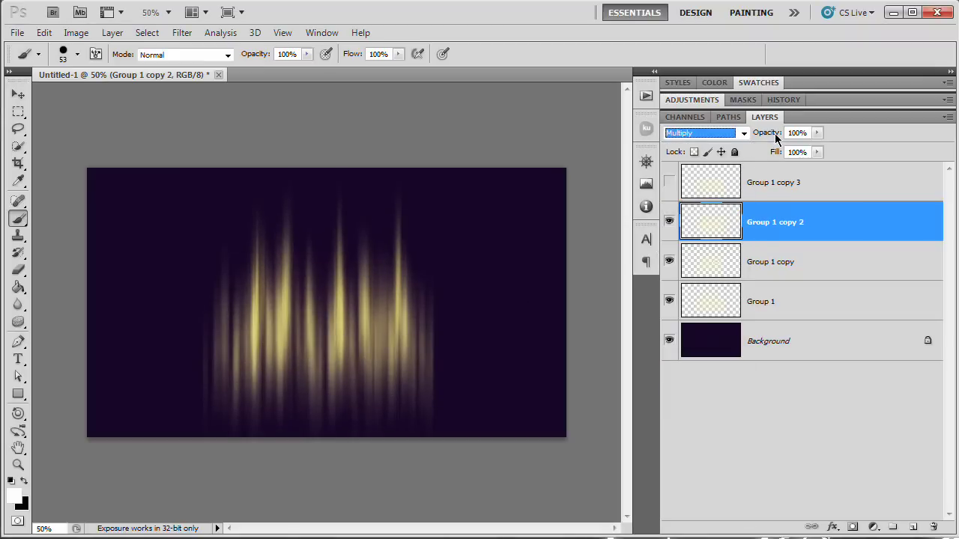
left_click_drag(776, 136, 750, 136)
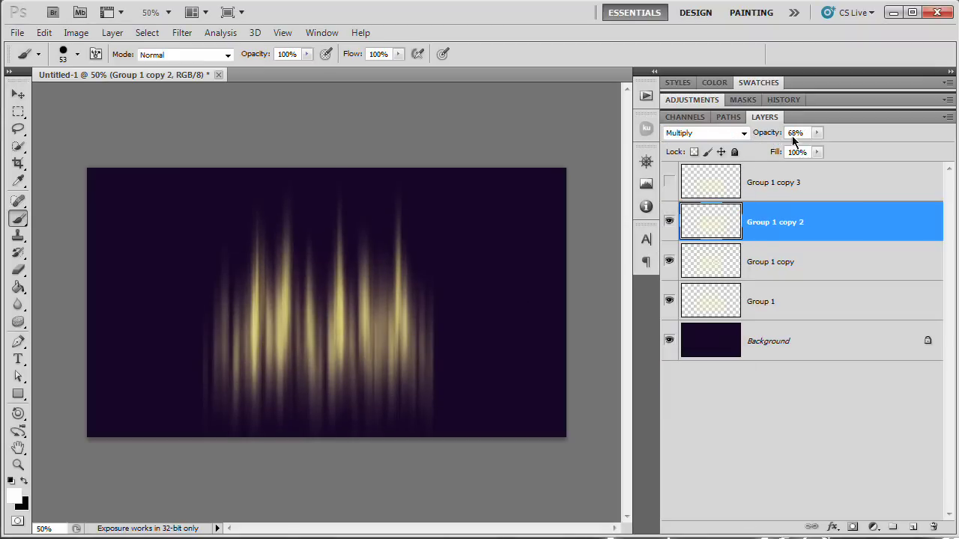
left_click(795, 133)
type("65")
- Show the Group 1 copy 3 layer and try the Overlay blend mode on it
left_click(669, 182)
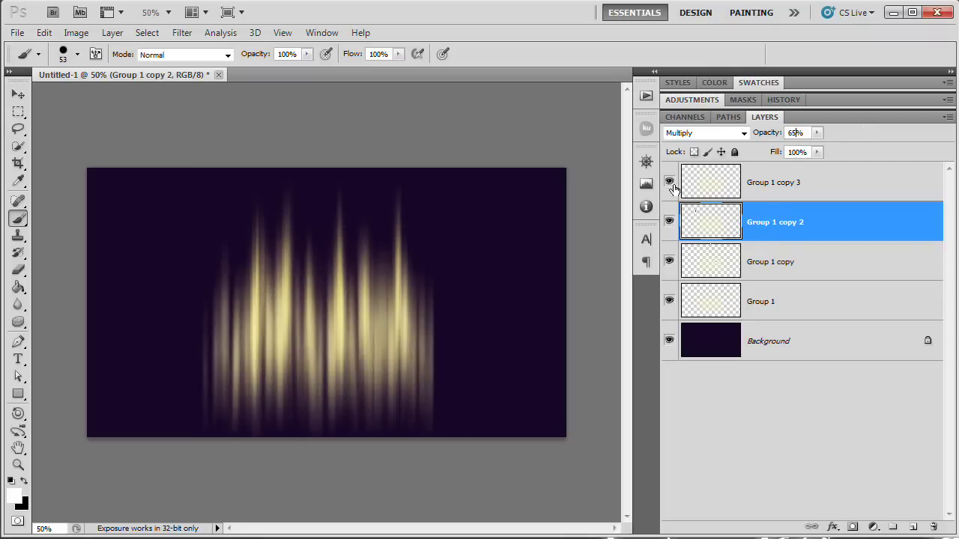
left_click(708, 186)
left_click(731, 134)
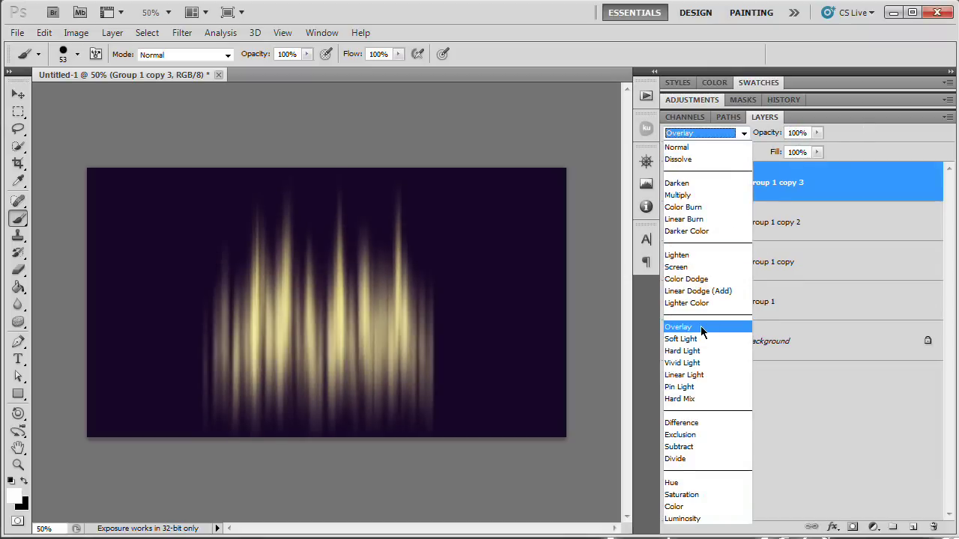
left_click(701, 327)
- Hide the three Group 1 copies and show them again one by one to compare each copy's effect
left_click_drag(669, 182, 669, 261)
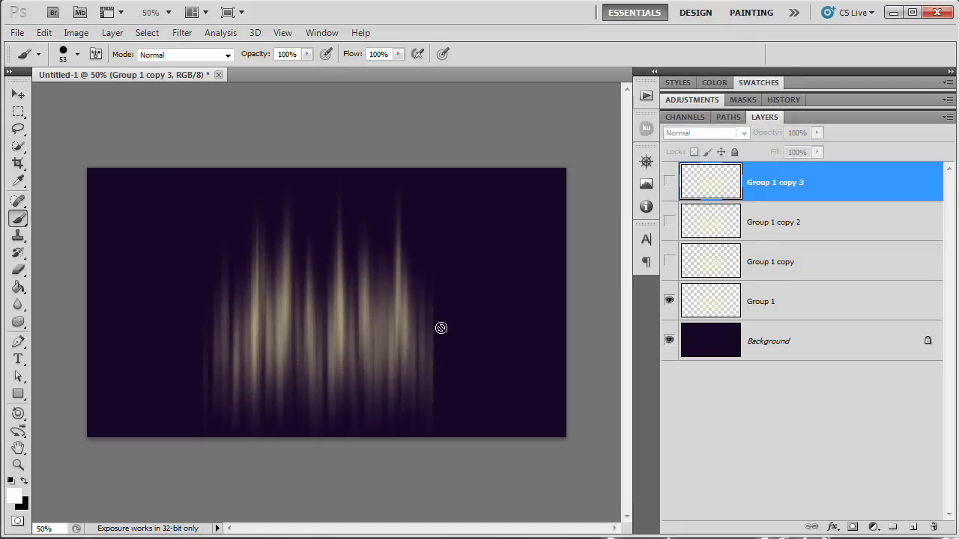
left_click(669, 261)
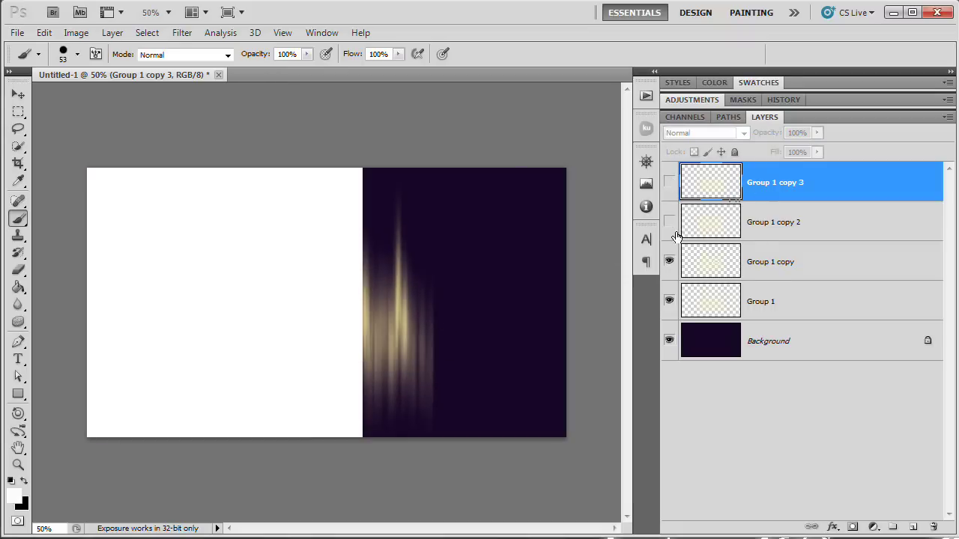
left_click(670, 222)
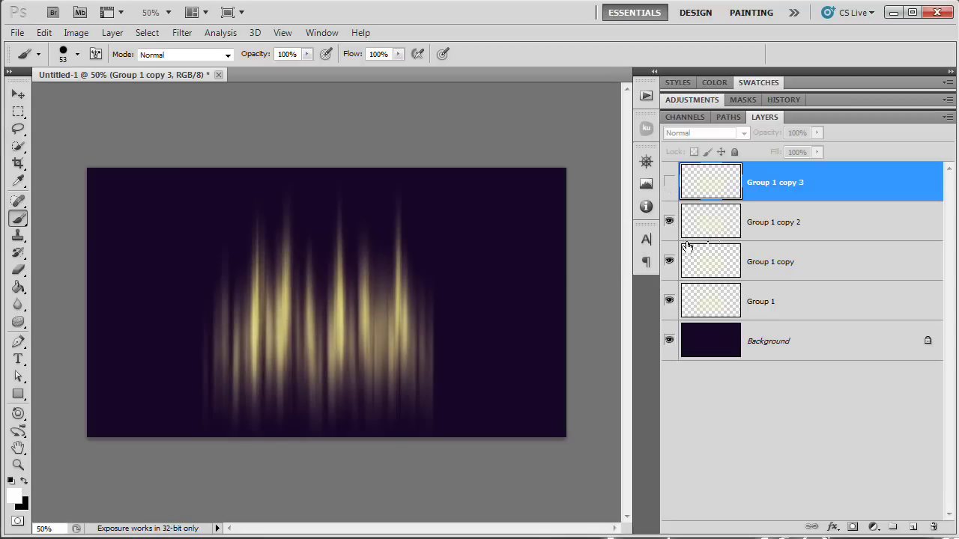
left_click(669, 183)
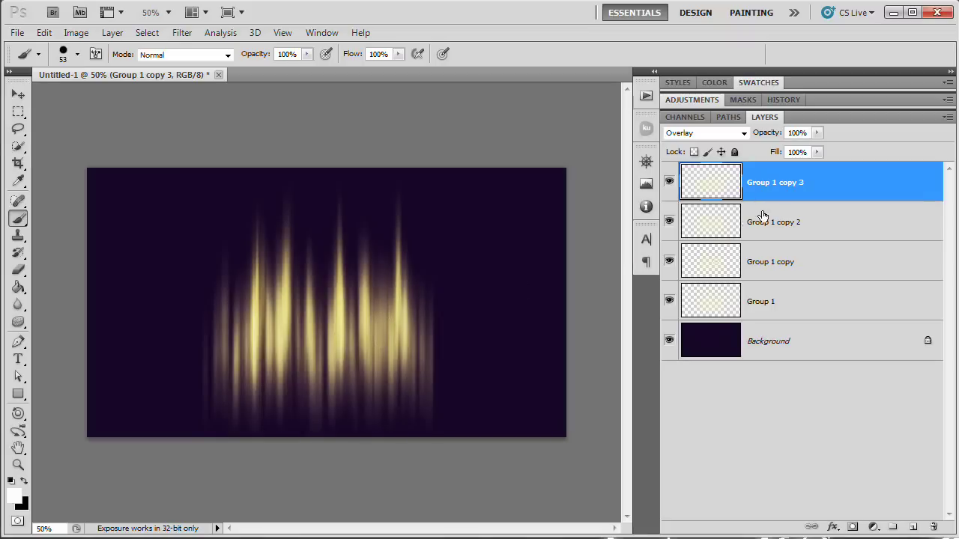
- Add a new layer above Group 1 copy 3 and name it EdgeColor
left_click(913, 527)
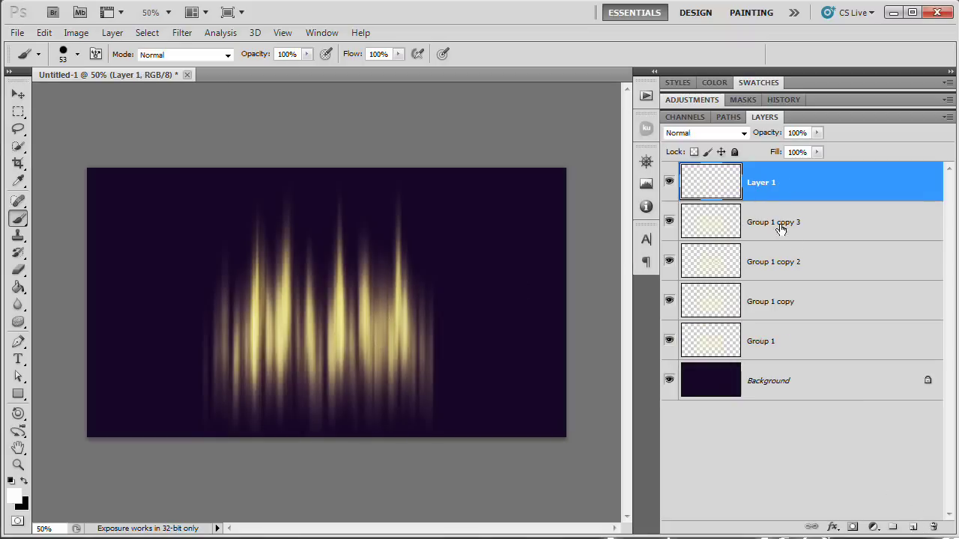
double_click(764, 182)
type("EdgeColor")
key("Return")
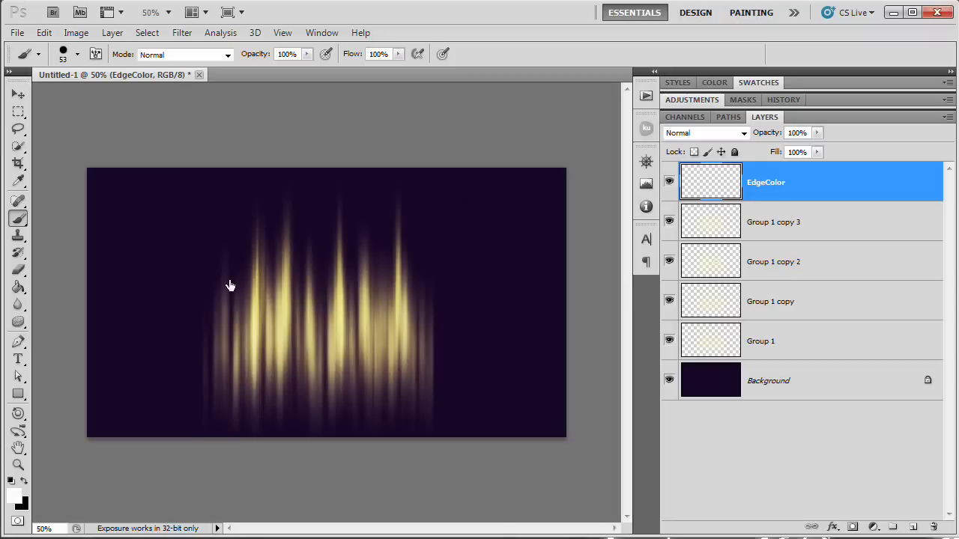
- Replace the scattered brush with the plain hard round 38 px preset, without Shape Dynamics or Scattering
left_click(77, 54)
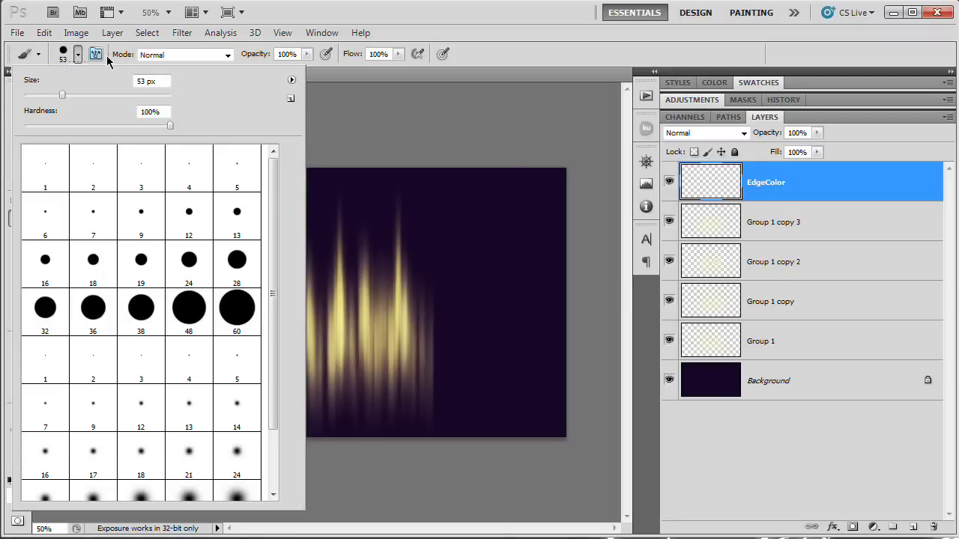
left_click(107, 55)
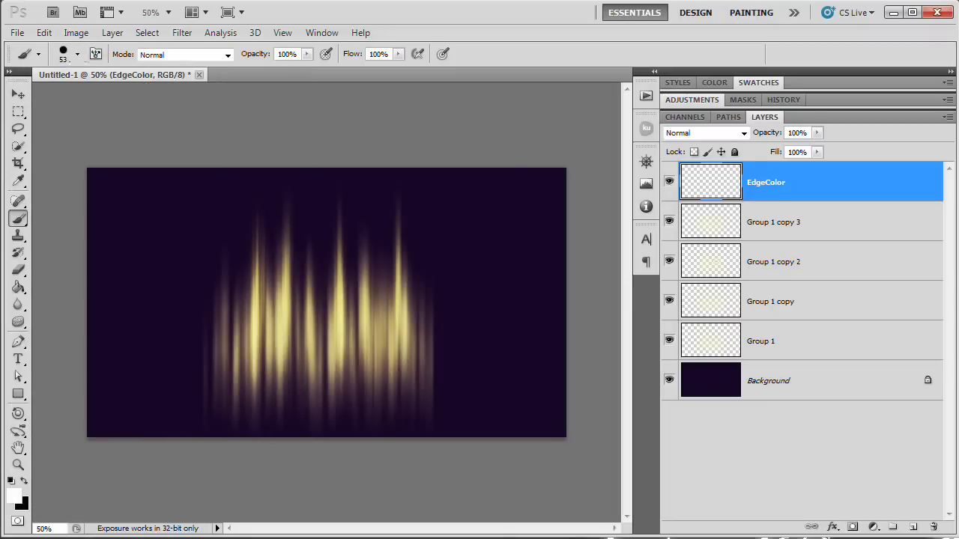
key("F5")
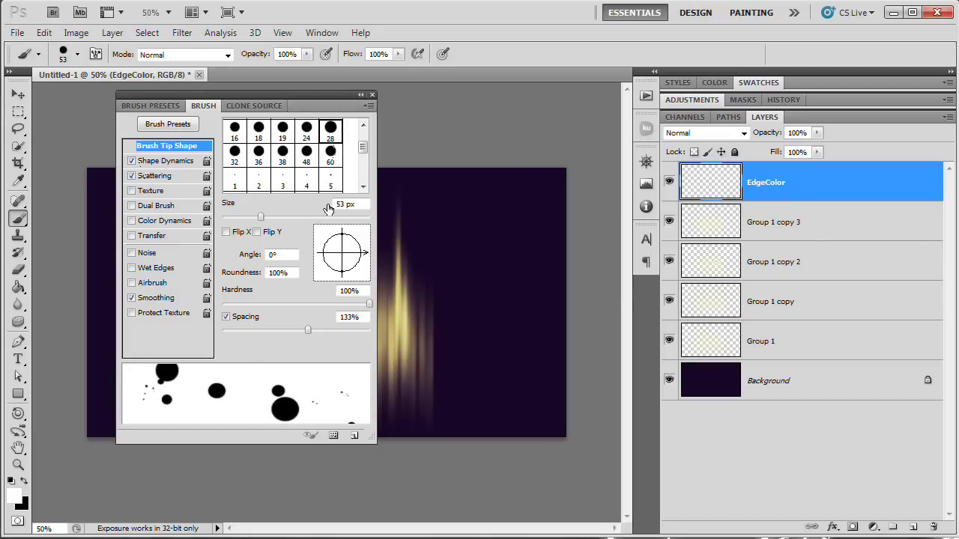
left_click(289, 155)
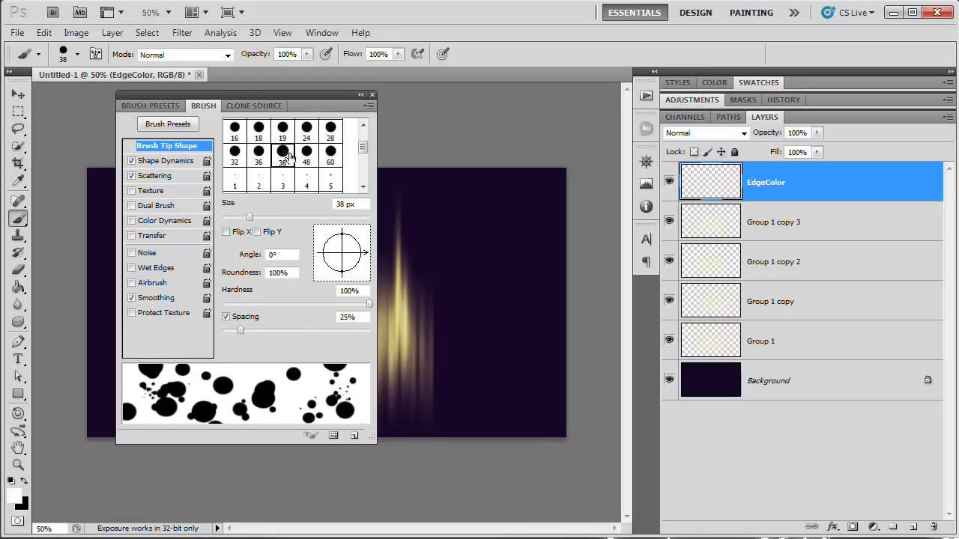
left_click(306, 155)
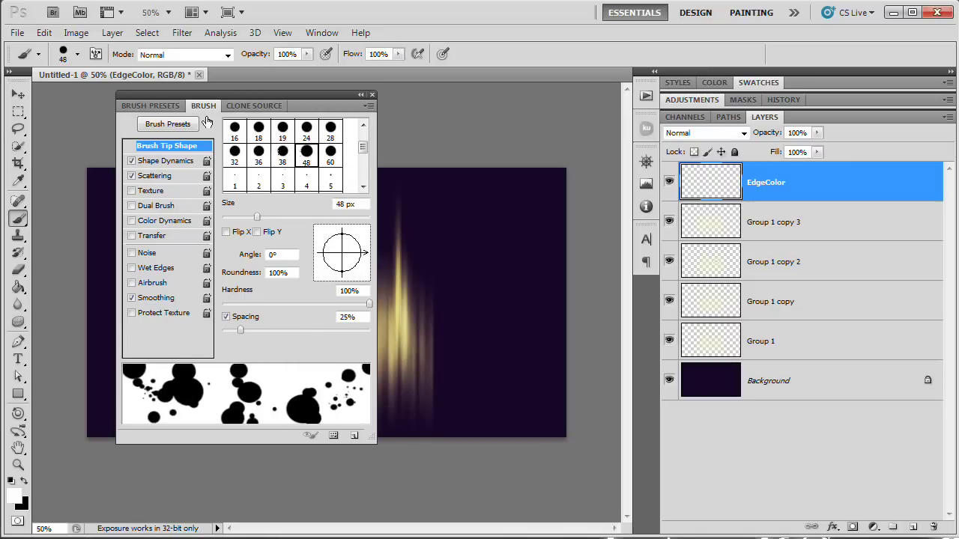
left_click(168, 124)
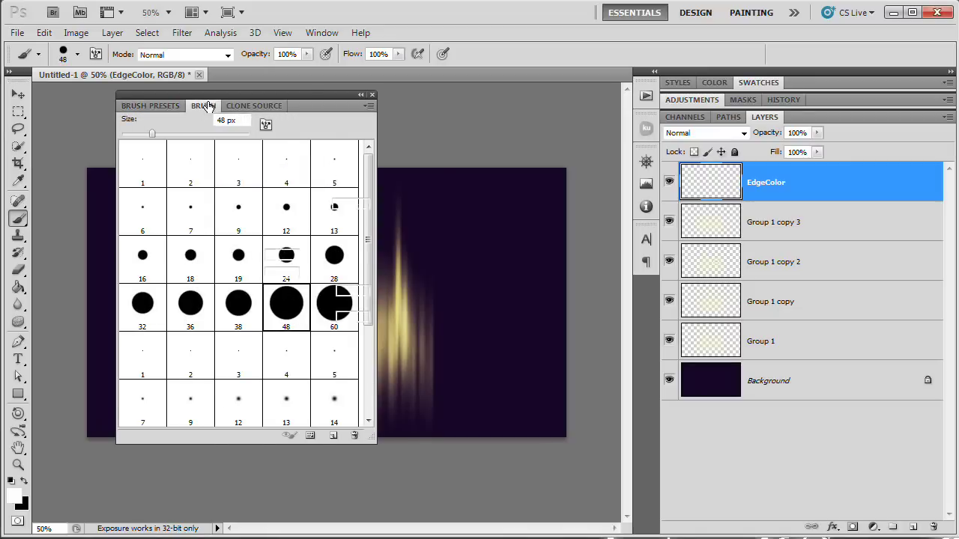
left_click(203, 105)
left_click(168, 124)
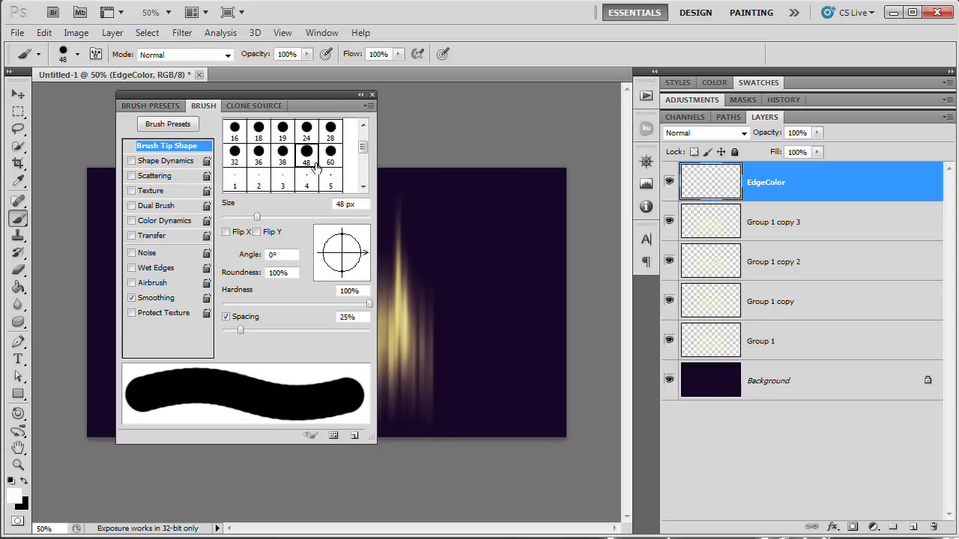
left_click(154, 105)
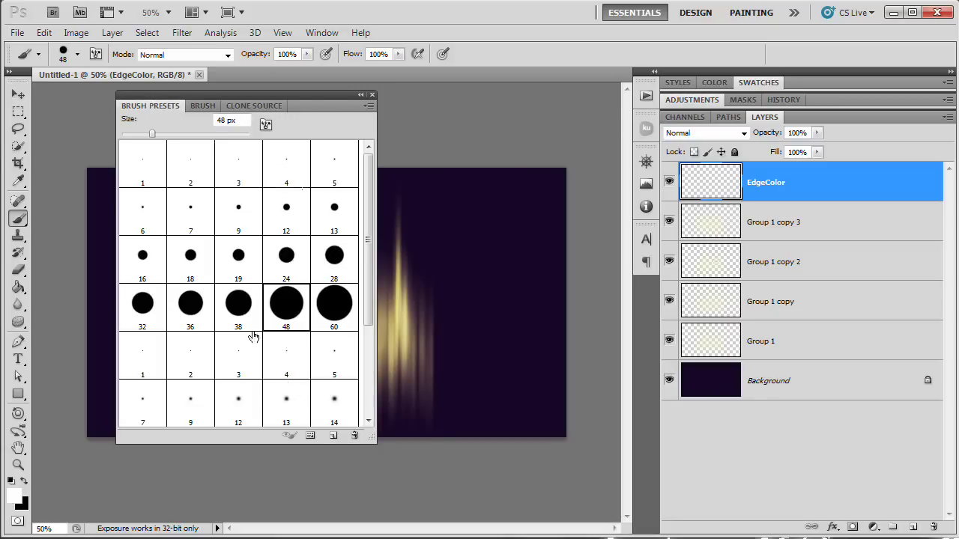
left_click(242, 307)
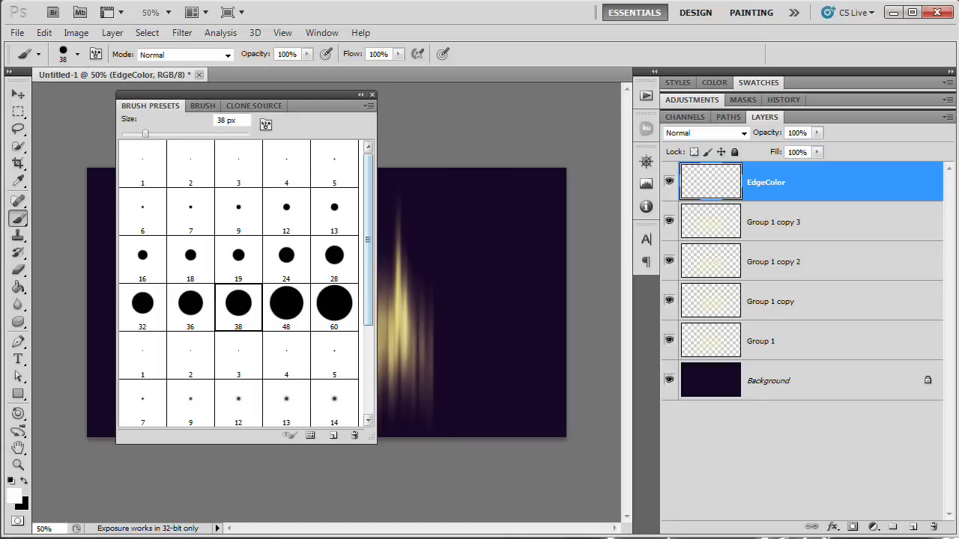
- Set the brush size to 227 px and its hardness to 0%
left_click_drag(145, 133, 183, 139)
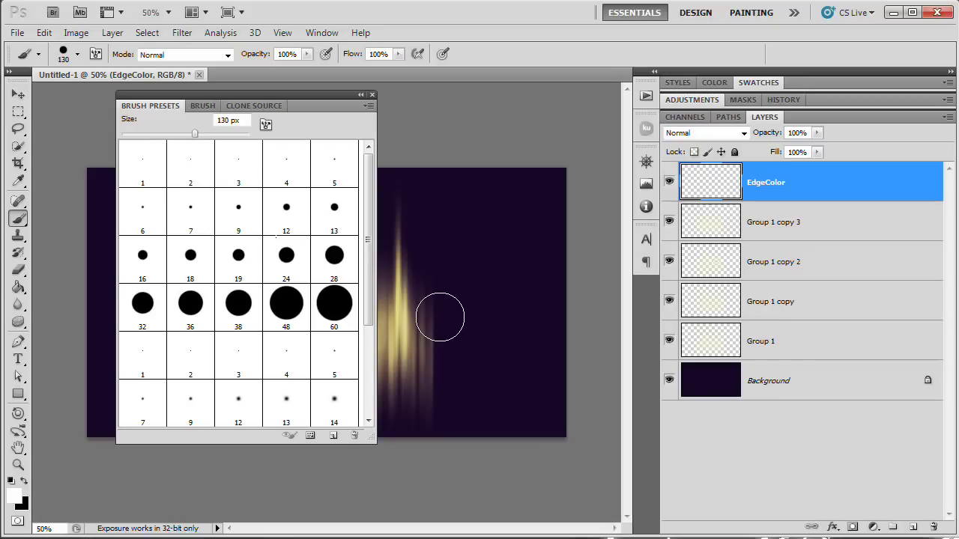
left_click(214, 134)
left_click_drag(214, 134, 219, 134)
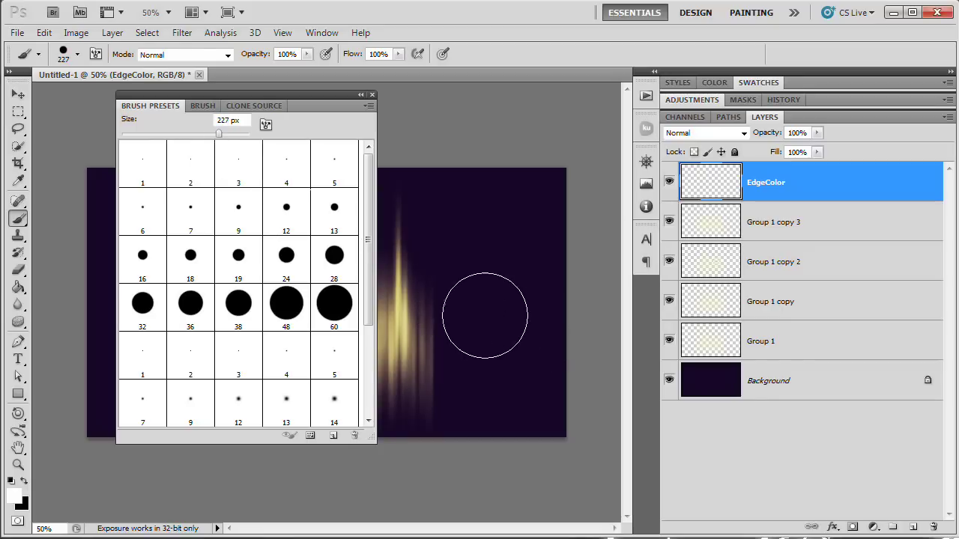
left_click(77, 53)
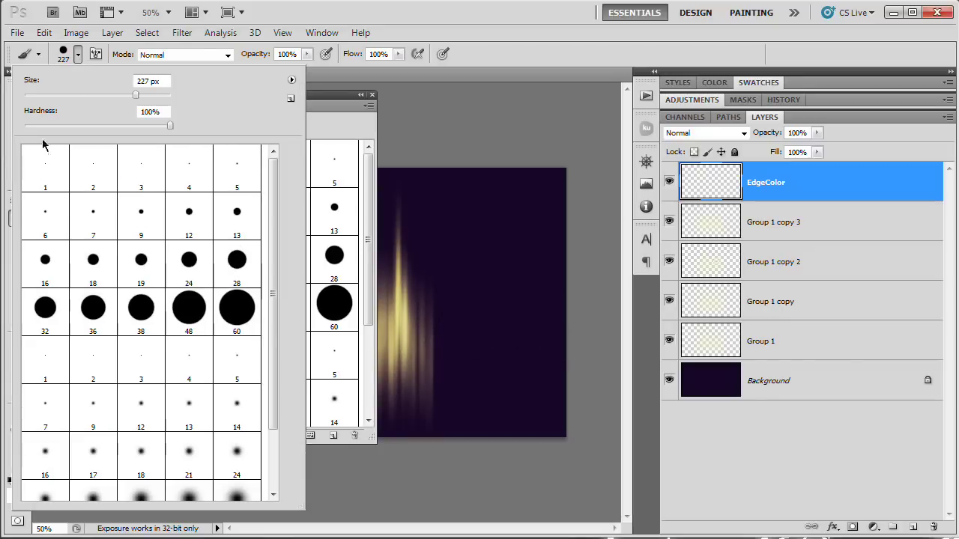
left_click_drag(49, 129, 22, 128)
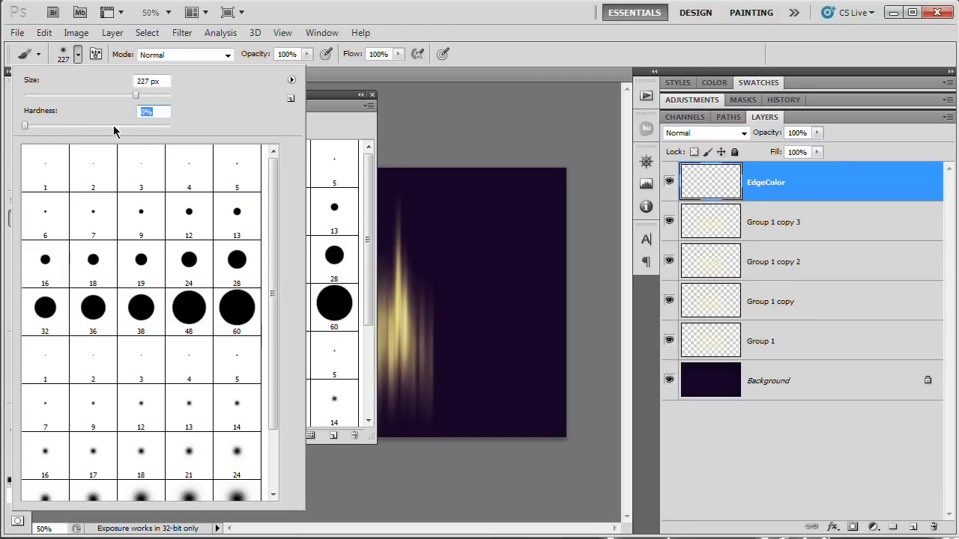
left_click(95, 54)
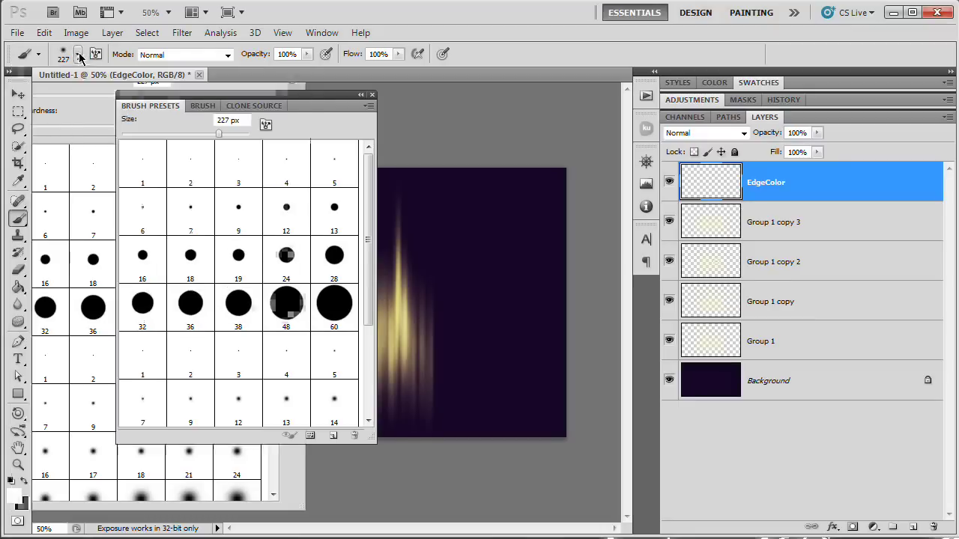
left_click(372, 96)
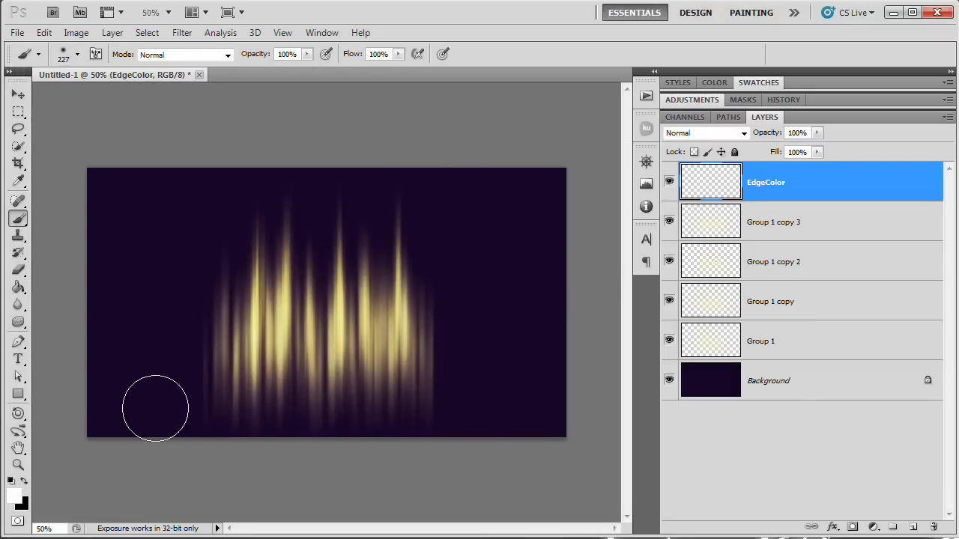
- Set the foreground color to the vivid pink e80c6e
left_click(14, 497)
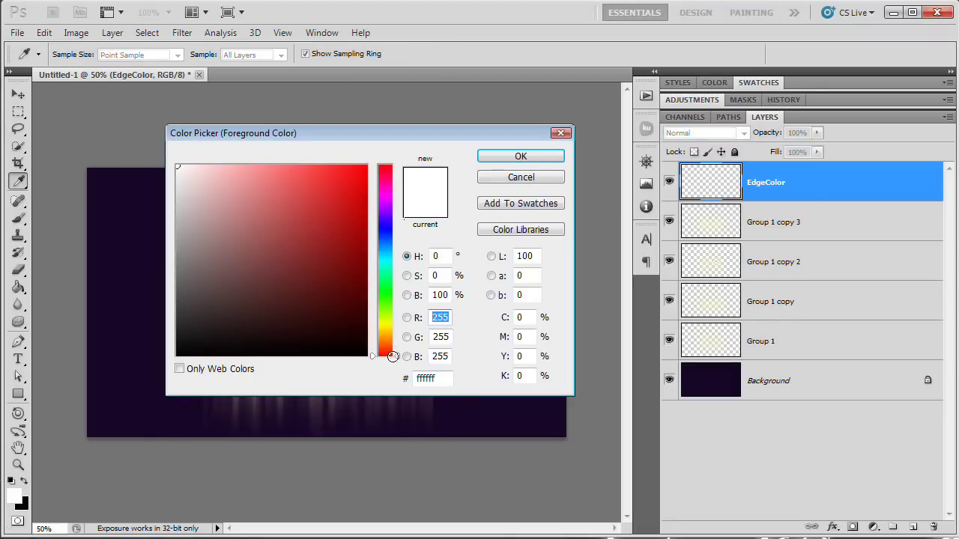
left_click(387, 184)
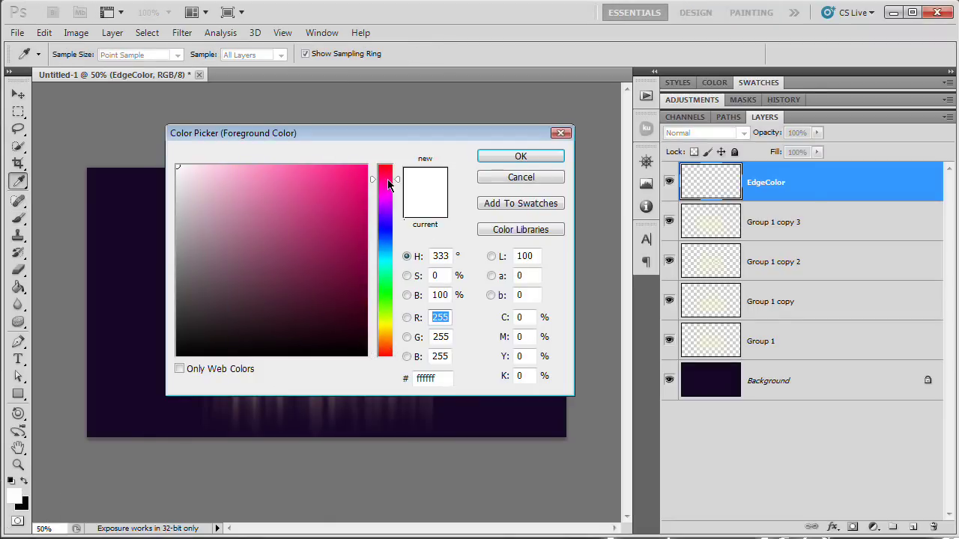
left_click_drag(353, 187, 358, 182)
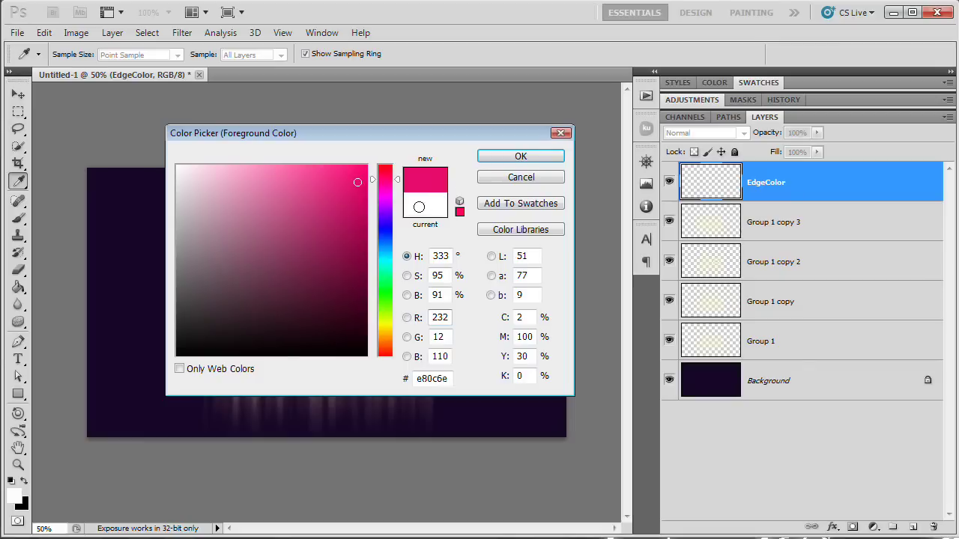
left_click(524, 156)
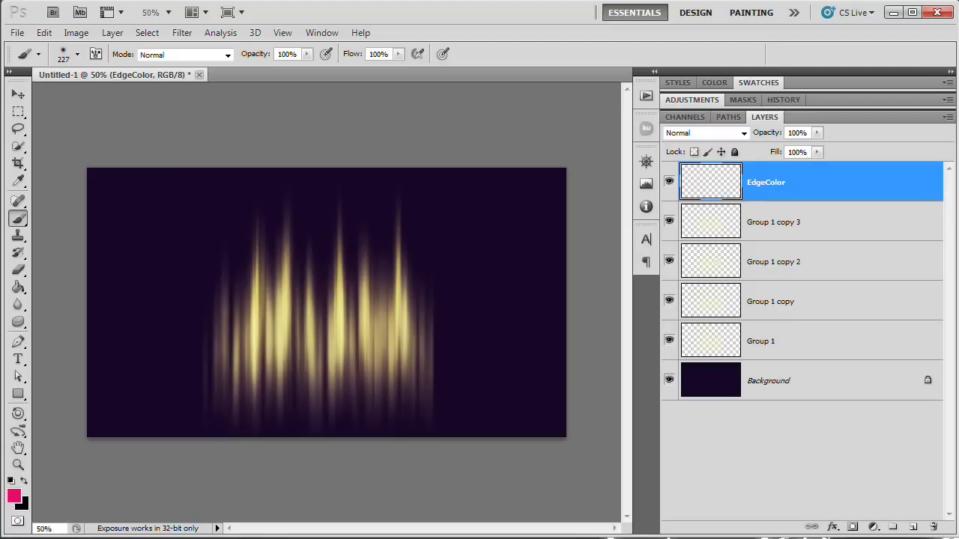
- Load the Group 1 copy 3 streaks as a selection, paint pink around their outer edges on EdgeColor, and deselect
left_click(714, 223, "ctrl")
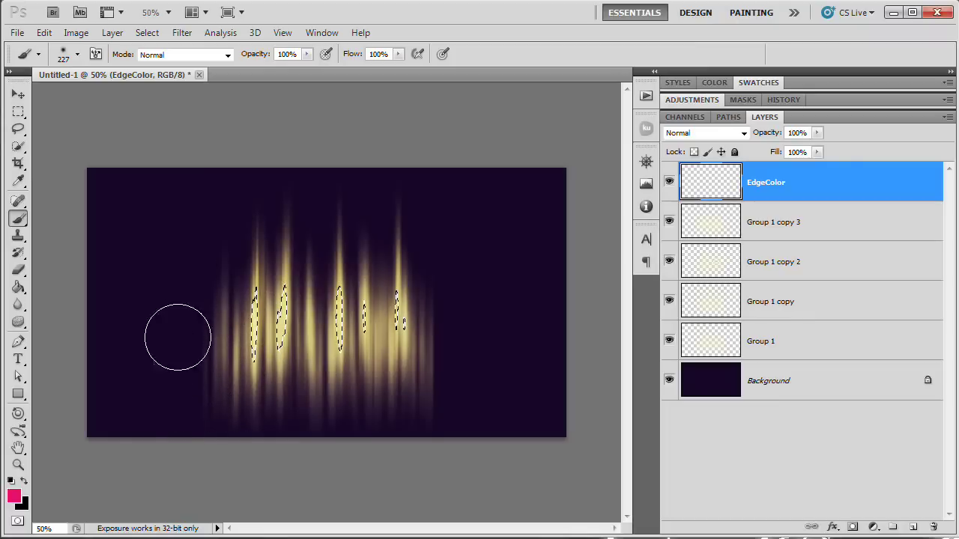
mouse_move(205, 381)
left_mouse_down()
mouse_move(225, 274)
mouse_move(210, 367)
mouse_move(263, 423)
mouse_move(296, 400)
mouse_move(347, 388)
mouse_move(382, 418)
mouse_move(437, 394)
mouse_move(443, 315)
mouse_move(428, 268)
mouse_move(408, 247)
mouse_move(413, 262)
mouse_move(364, 232)
mouse_move(218, 247)
mouse_move(323, 245)
mouse_move(289, 235)
mouse_move(336, 233)
left_mouse_up()
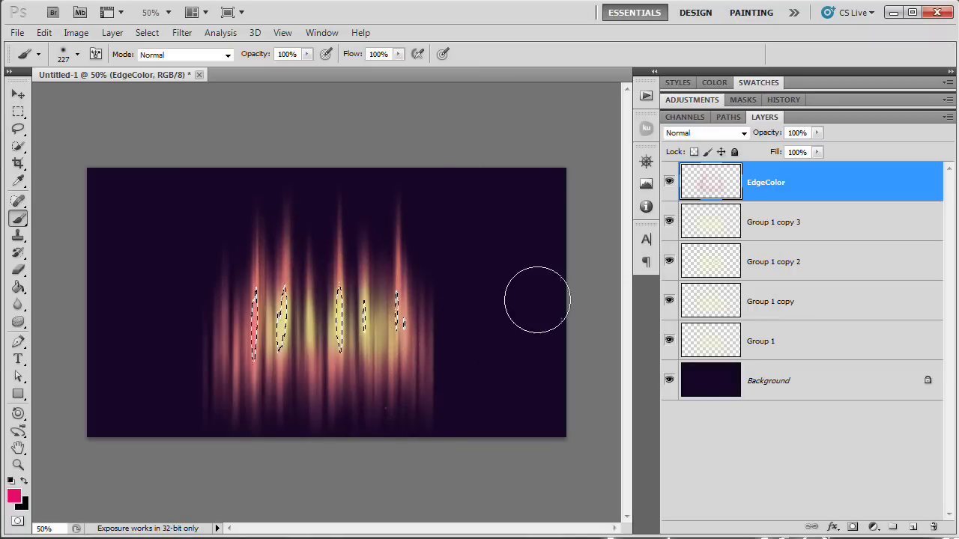
key("ctrl+d")
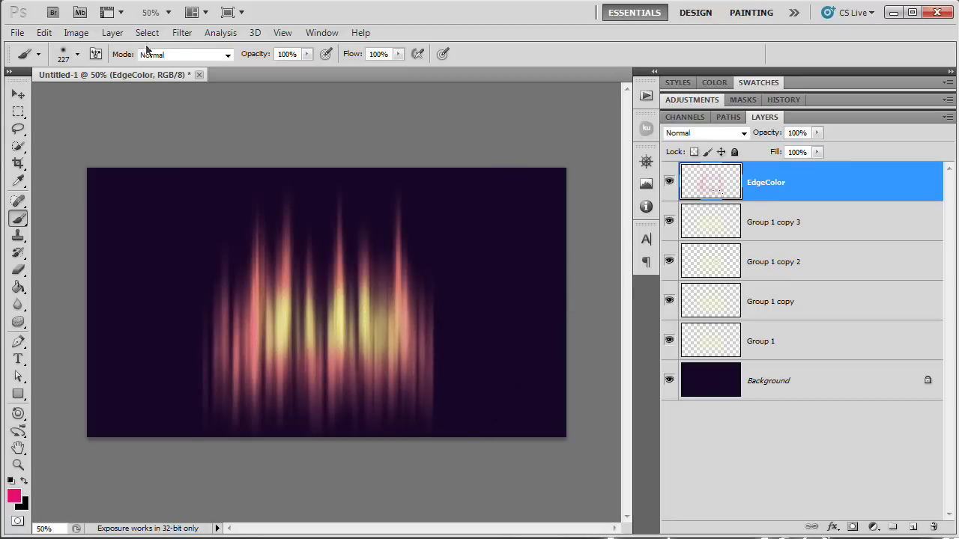
- Apply a Gaussian Blur with a 29.8 pixel radius to the EdgeColor layer
left_click(182, 32)
mouse_move(208, 171)
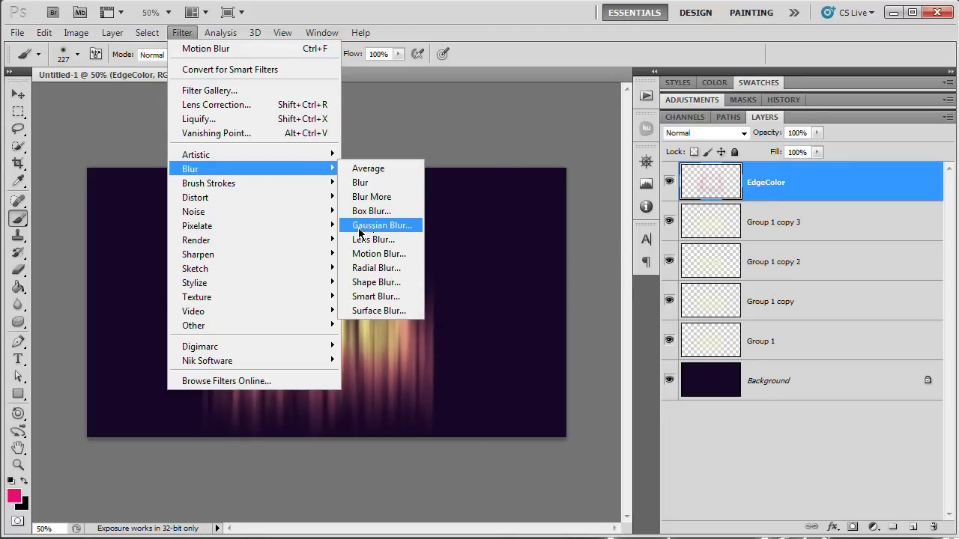
left_click(359, 227)
left_click_drag(689, 395, 732, 397)
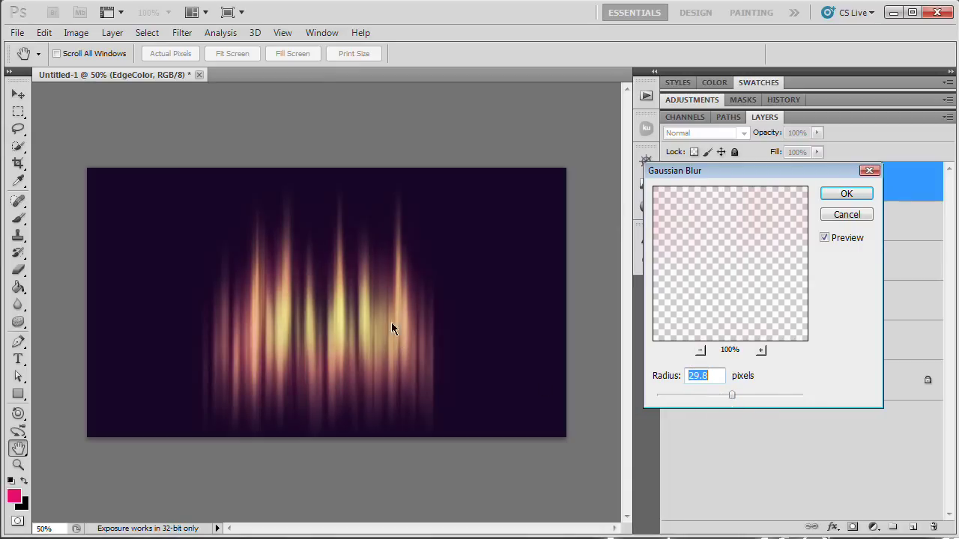
left_click(845, 194)
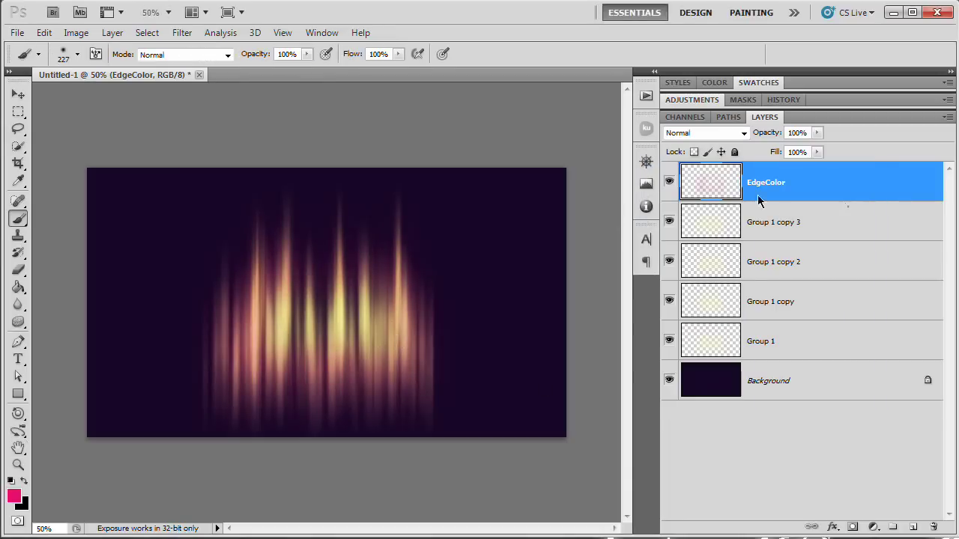
- Try the Soft Light blend mode on the EdgeColor layer, and set it to Overlay
left_click(745, 134)
left_click(693, 337)
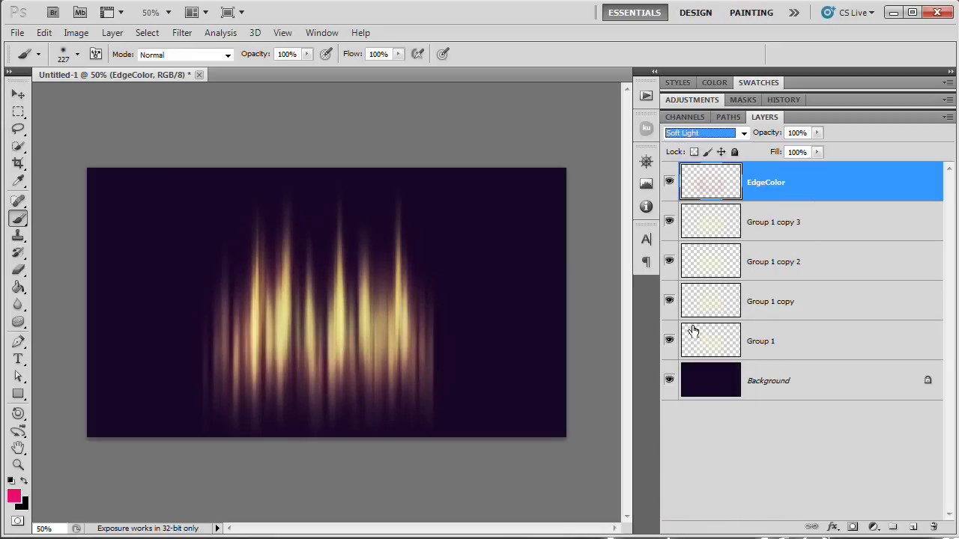
left_click(745, 133)
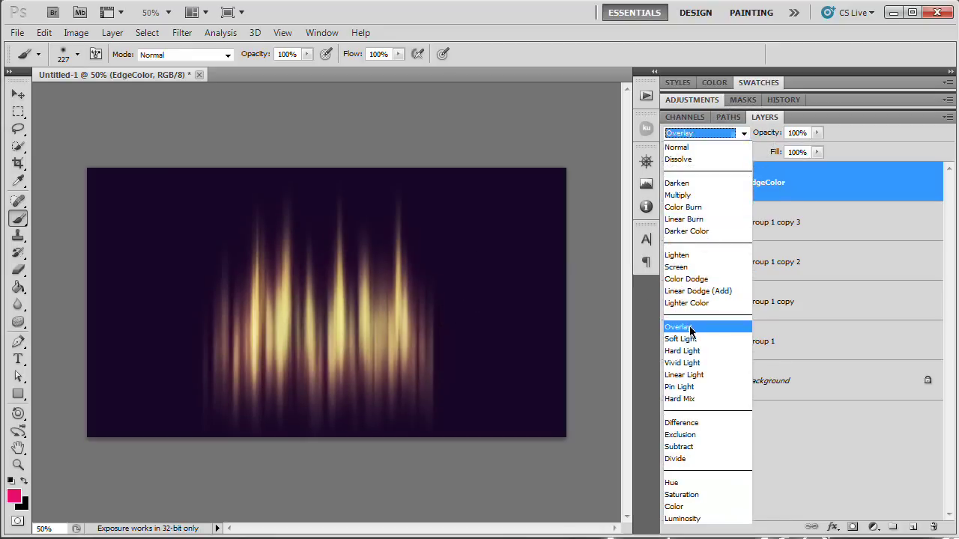
left_click(691, 329)
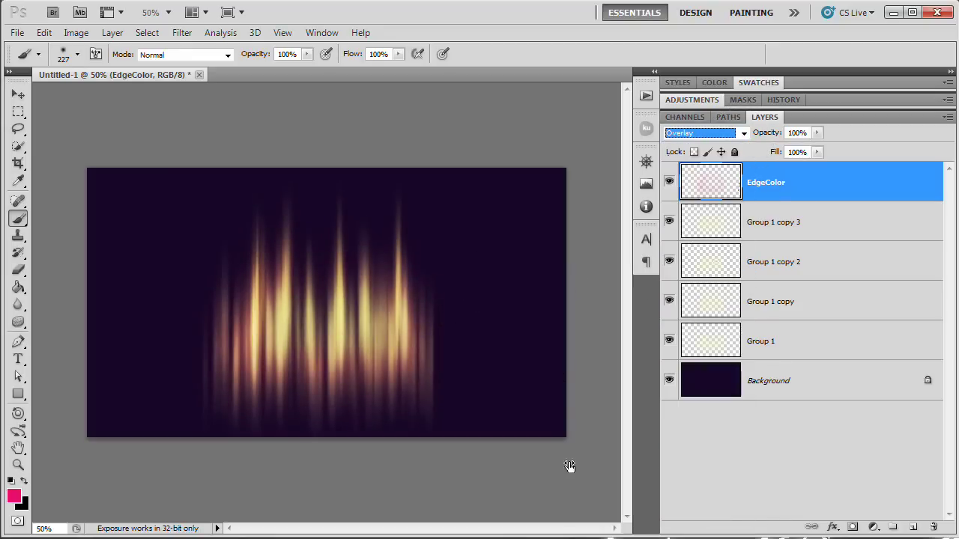
key("v")
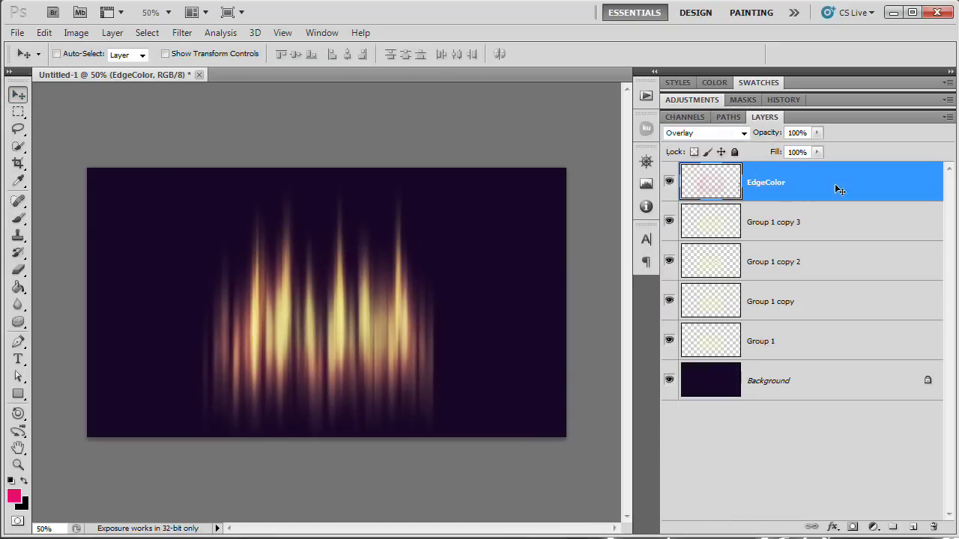
- Duplicate the EdgeColor layer, try a second duplicate, and undo that second one
key("ctrl+j")
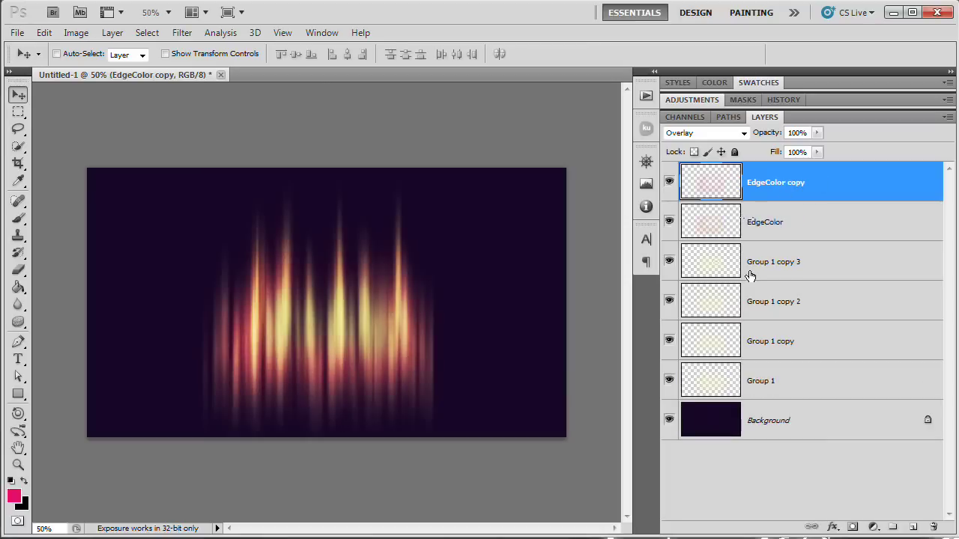
key("ctrl+j")
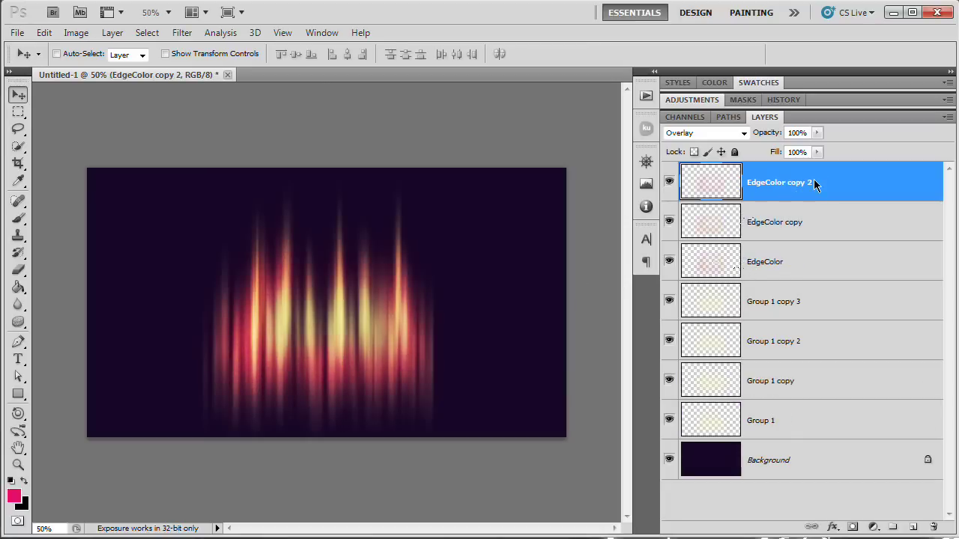
key("ctrl+z")
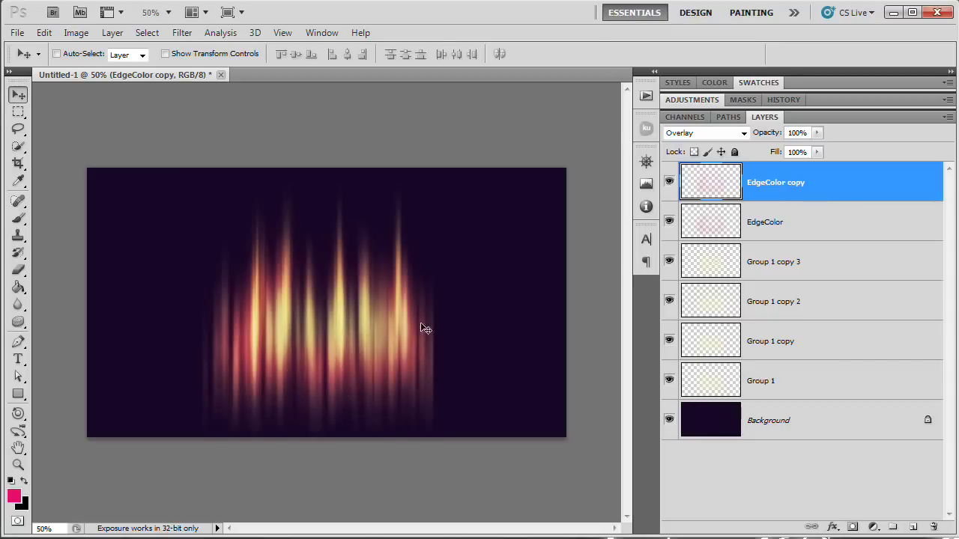
- Add a new layer above EdgeColor copy and name it CenterColorize
left_click(912, 527)
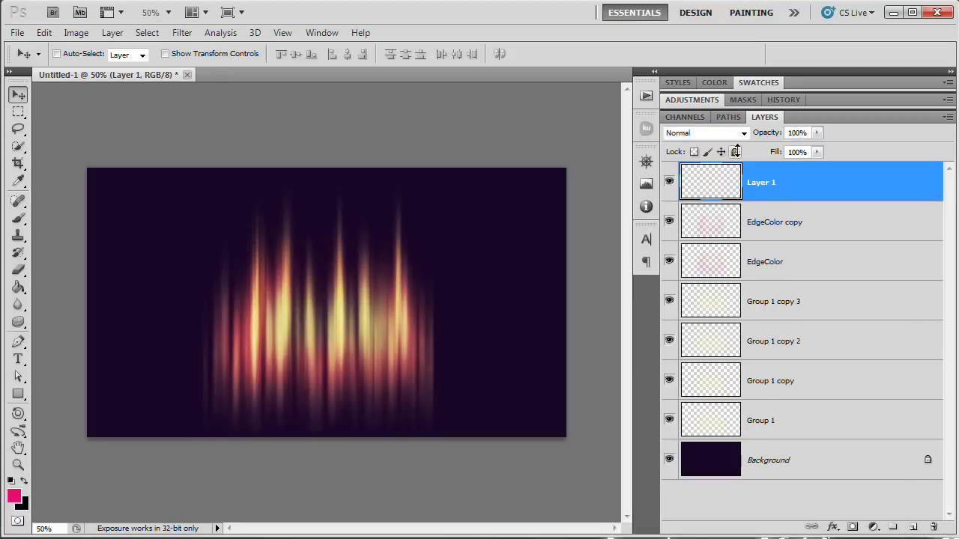
double_click(764, 183)
type("Ce")
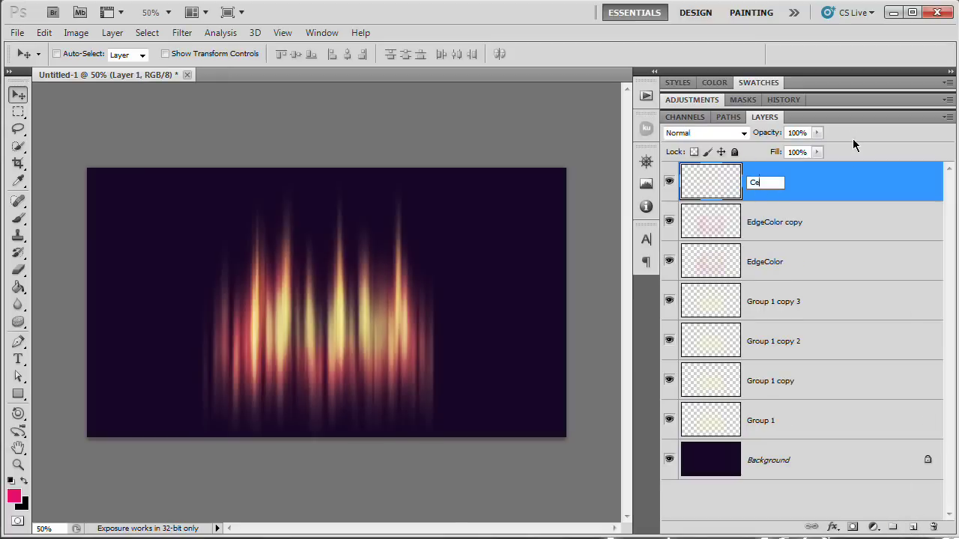
type("nterColori")
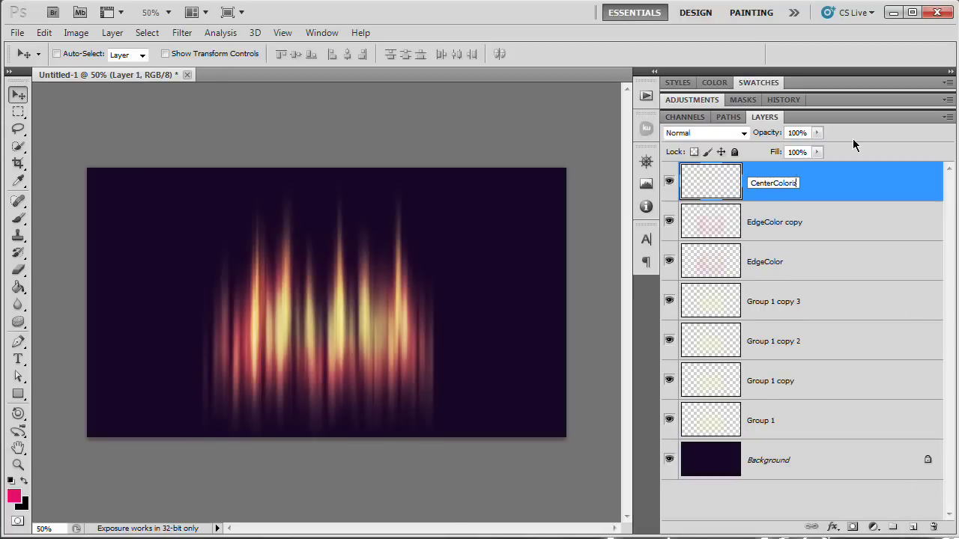
type("ze")
key("Return")
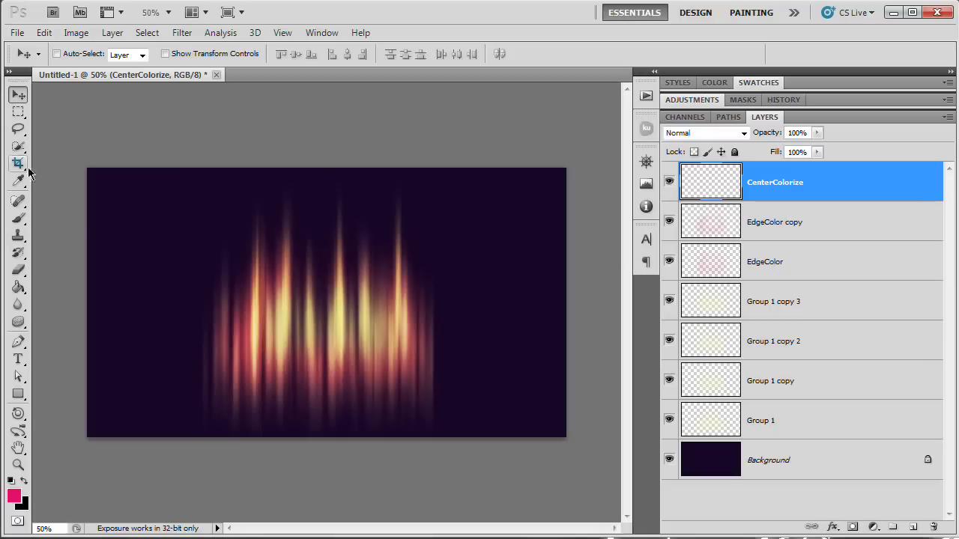
- Choose the Brush tool and reduce its size to 45 px for painting on CenterColorize
left_click(18, 217)
key("bracketleft")
key("bracketleft")
key("bracketleft")
key("bracketleft")
key("bracketleft")
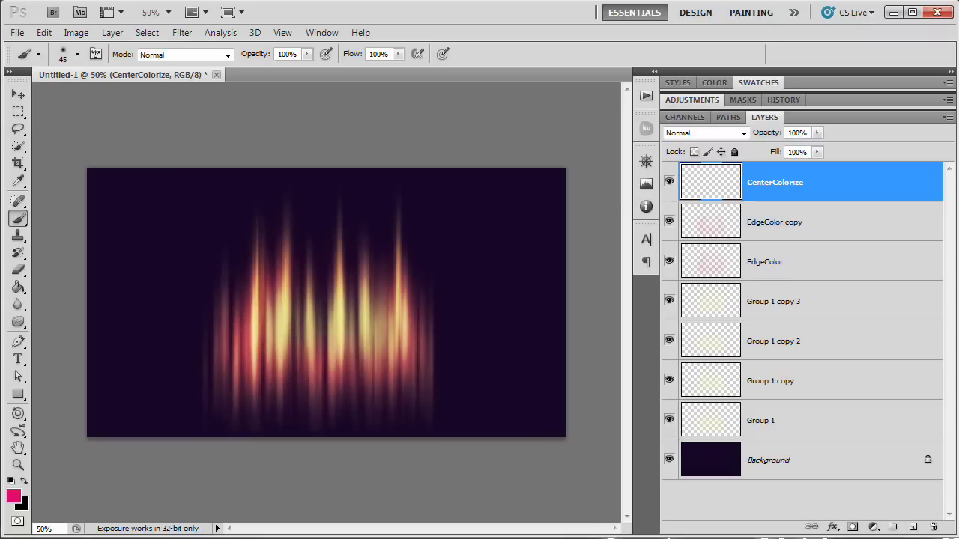
- Set the foreground color to a bright, fully saturated orange for the brush
left_click(13, 495)
left_click(386, 338)
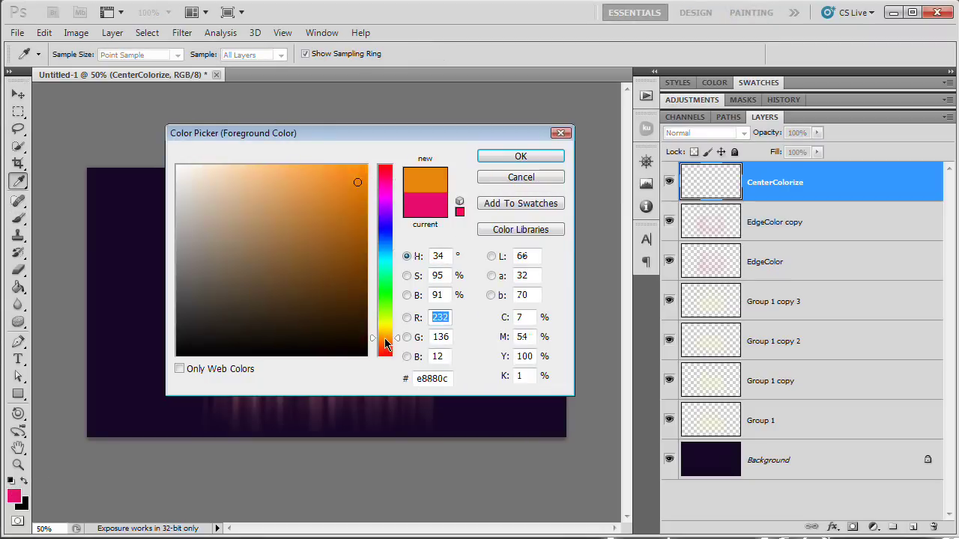
left_click_drag(356, 193, 367, 175)
left_click(395, 336)
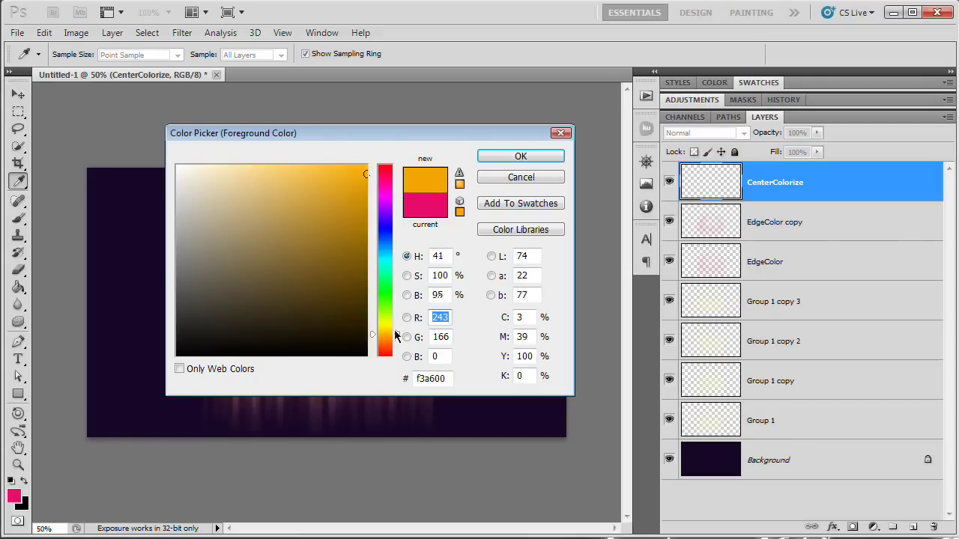
left_click(397, 338)
left_click_drag(365, 171, 382, 158)
left_click(520, 156)
key("b")
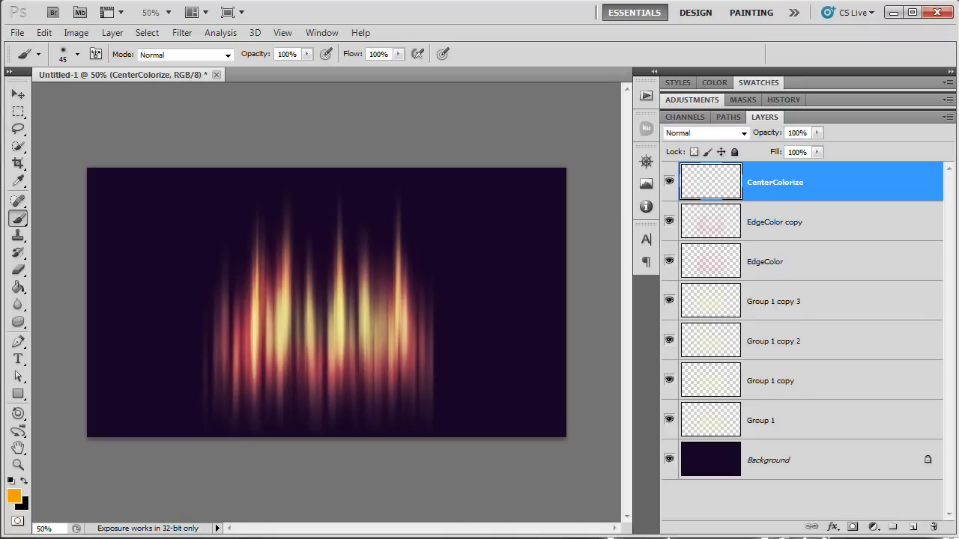
- Paint vertical orange strokes on CenterColorize across the middle of the glowing streaks
left_click_drag(260, 293, 261, 372)
left_click_drag(291, 288, 289, 377)
left_click_drag(295, 321, 312, 377)
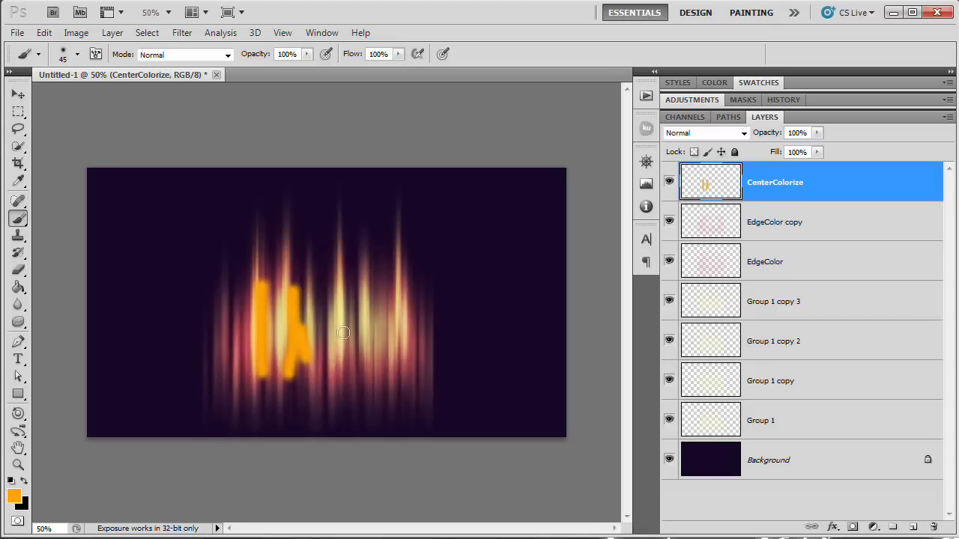
left_click_drag(324, 295, 323, 367)
left_click_drag(352, 294, 354, 380)
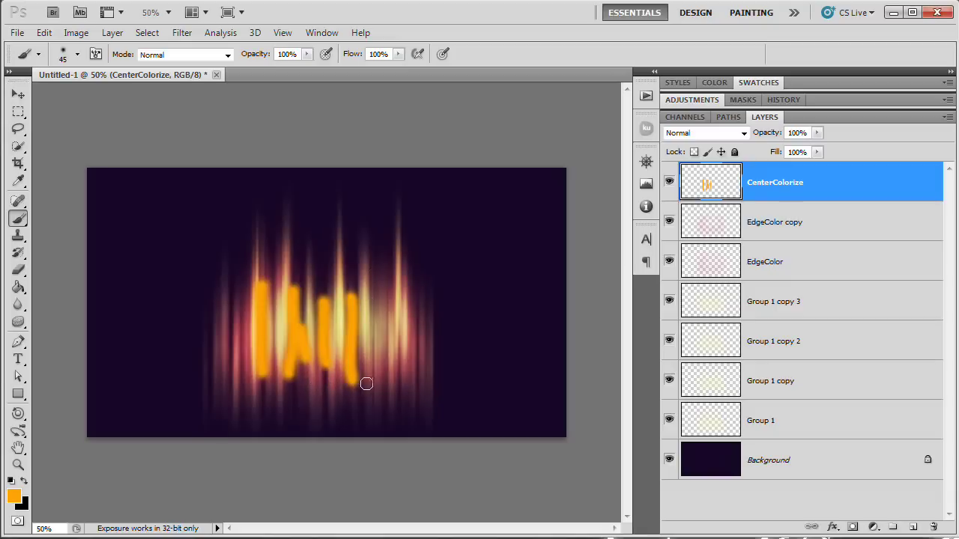
mouse_move(375, 287)
left_mouse_down()
mouse_move(384, 336)
mouse_move(389, 298)
mouse_move(381, 373)
left_mouse_up()
left_click_drag(391, 292, 385, 358)
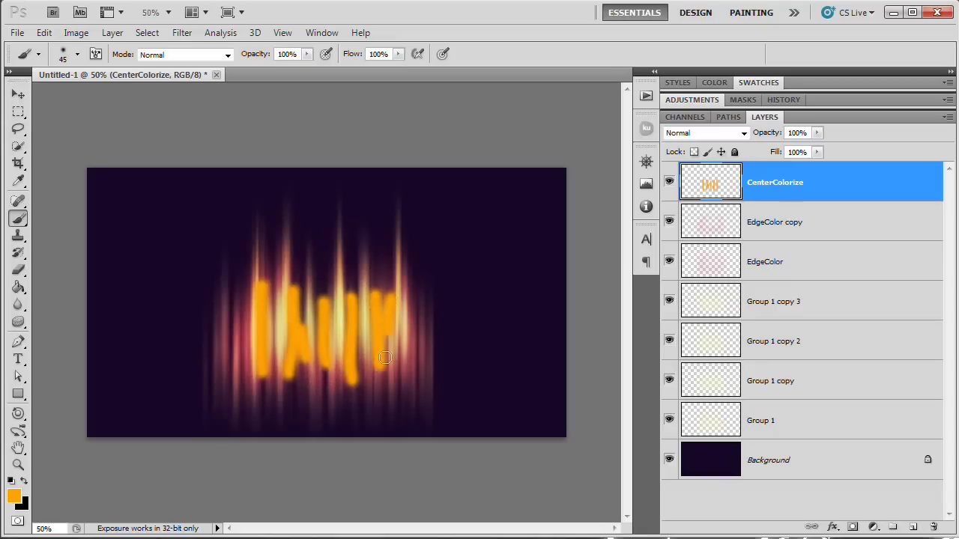
left_click_drag(409, 296, 405, 387)
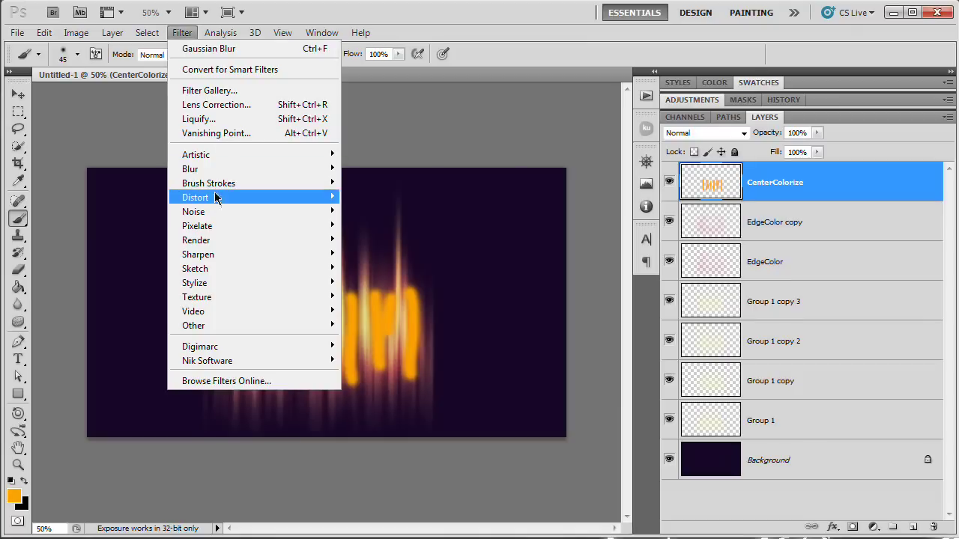
- Apply a Gaussian Blur with a 23.3 pixel radius to the CenterColorize layer
mouse_move(224, 168)
left_click(367, 229)
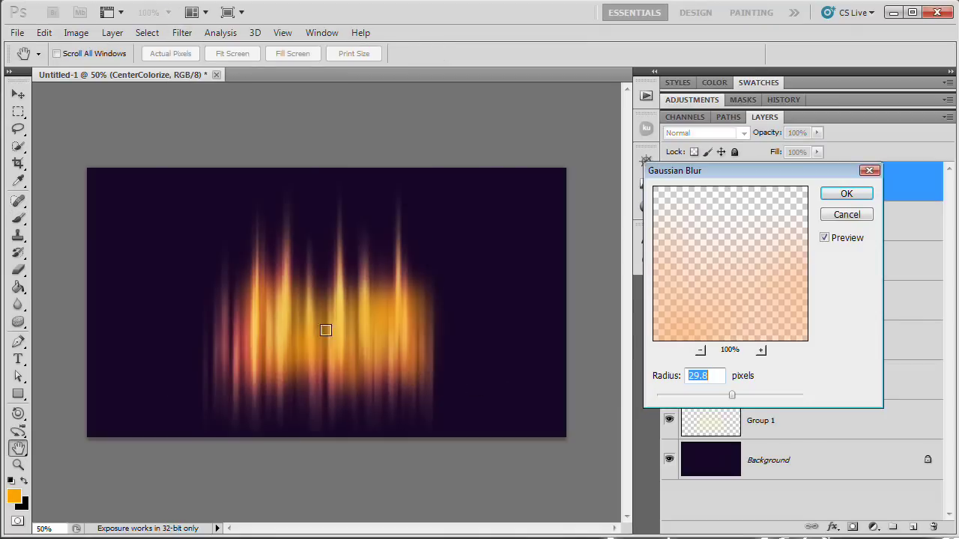
mouse_move(716, 391)
left_mouse_down()
mouse_move(698, 392)
mouse_move(717, 393)
left_mouse_up()
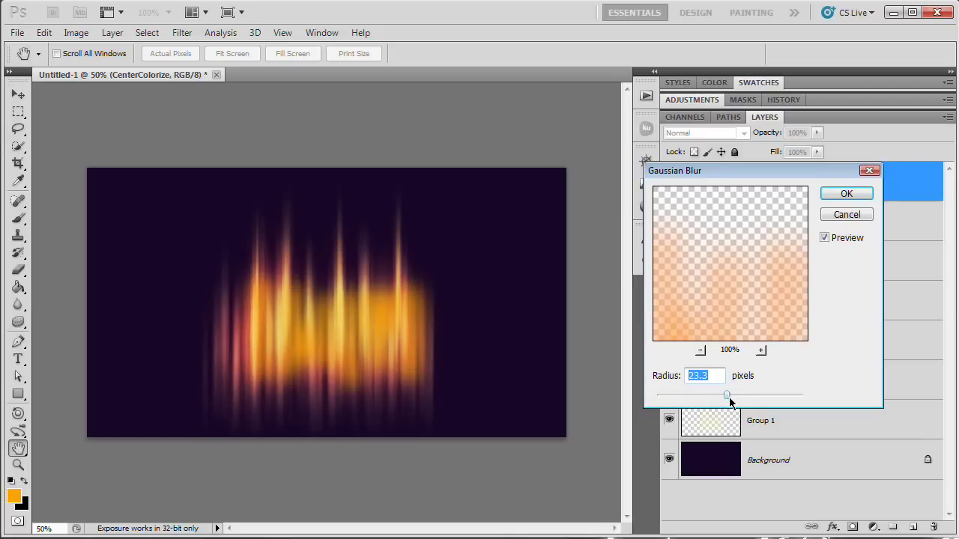
left_click(840, 196)
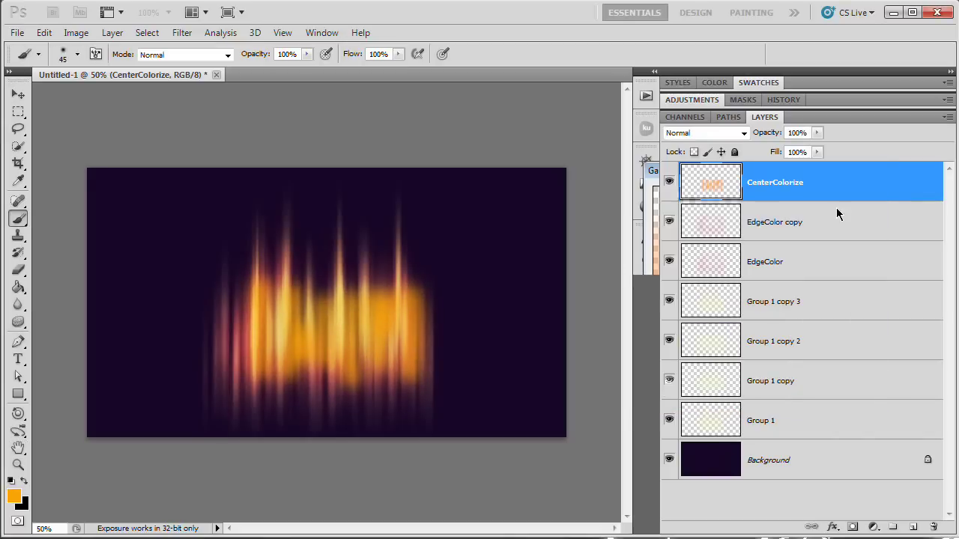
- Try the Overlay blend mode on the CenterColorize layer, and set it to Soft Light
left_click(744, 133)
left_click(700, 327)
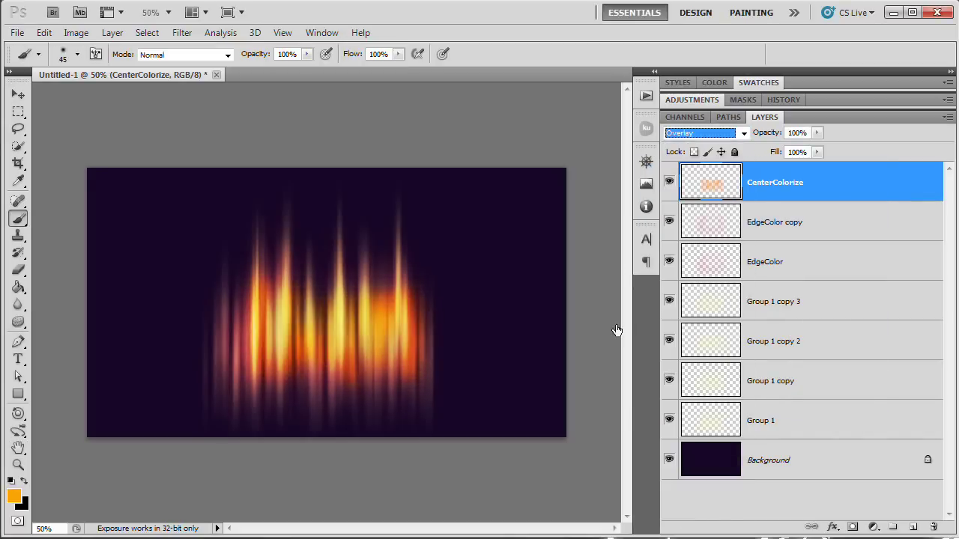
left_click(744, 133)
left_click(704, 337)
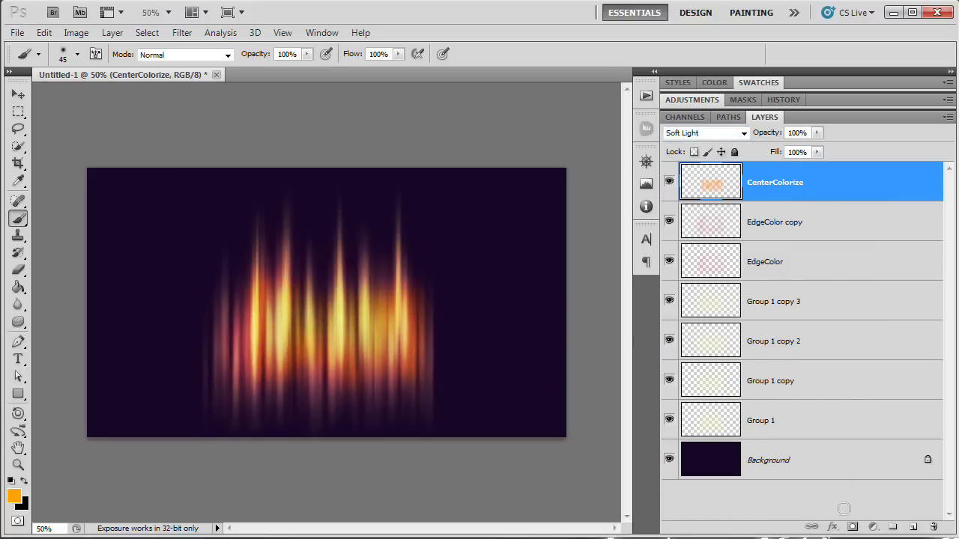
- Add a layer mask to CenterColorize and paint black on it with a 150 px brush around the orange area's edges
left_click(852, 526)
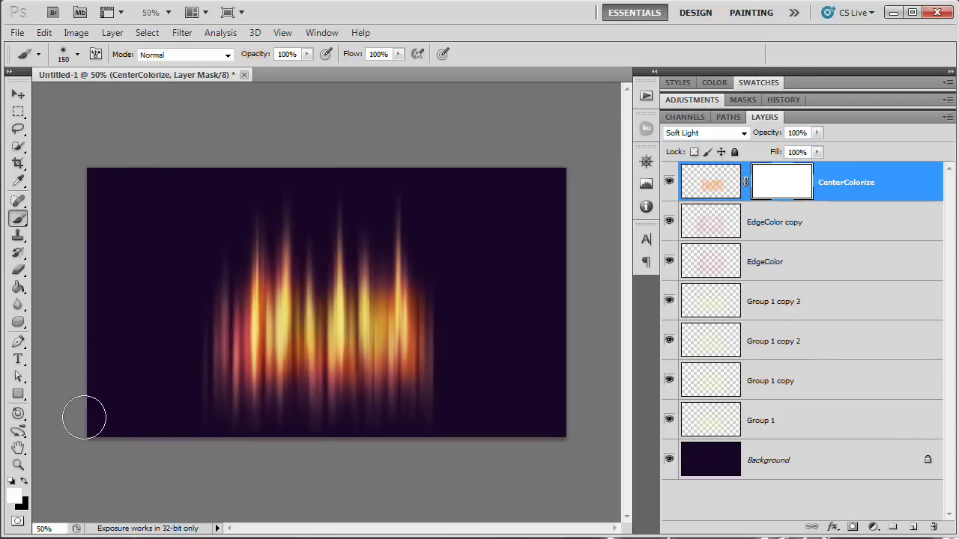
left_click(24, 481)
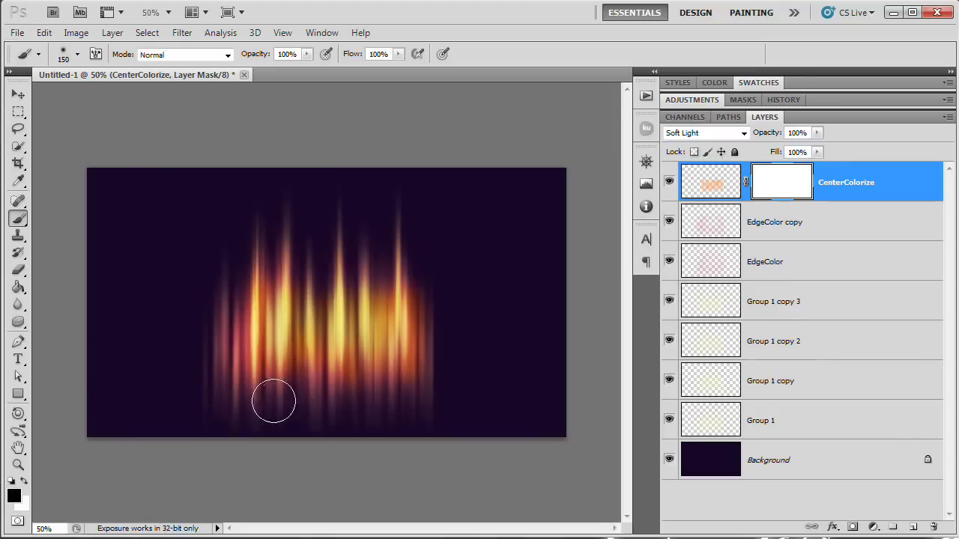
mouse_move(358, 396)
left_mouse_down()
mouse_move(393, 390)
mouse_move(428, 359)
mouse_move(438, 301)
mouse_move(433, 331)
mouse_move(399, 274)
mouse_move(247, 283)
mouse_move(395, 220)
mouse_move(299, 239)
left_mouse_up()
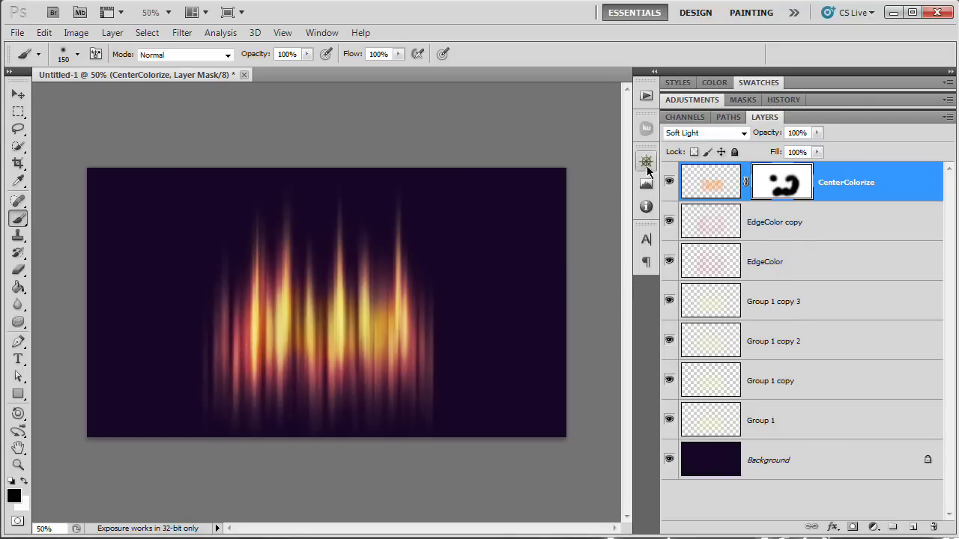
- Group all layers from CenterColorize down to Group 1 and name the group FireArt
left_click(815, 426, "shift")
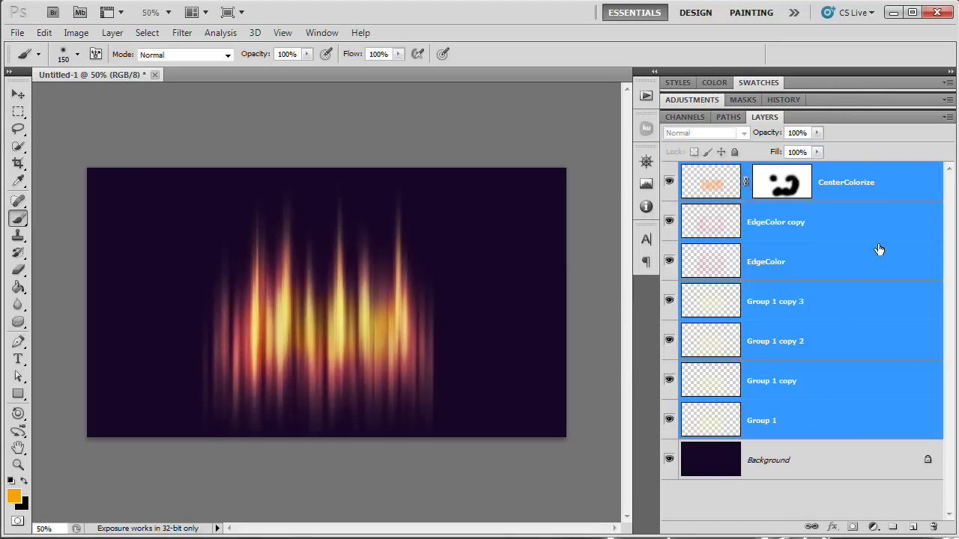
key("ctrl+g")
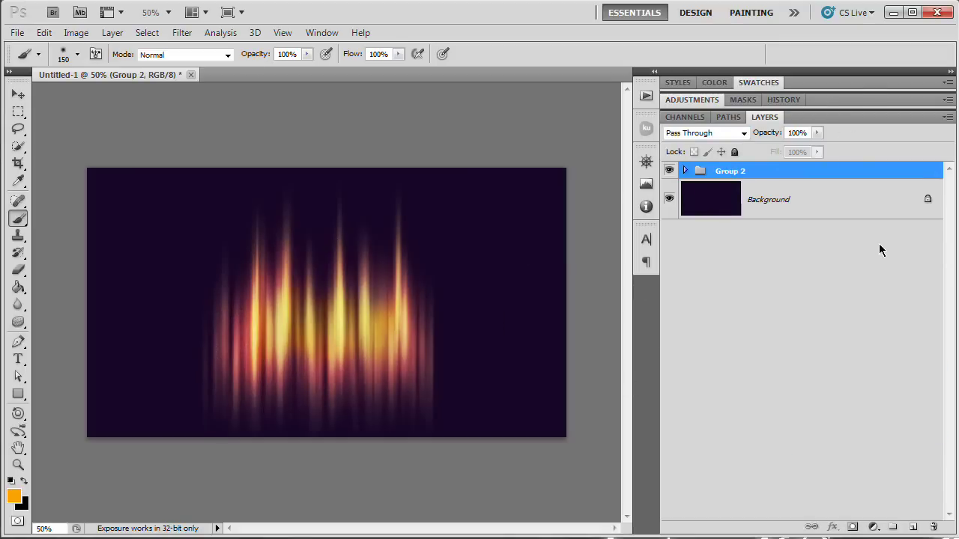
double_click(732, 172)
type("FreArt")
key("Return")
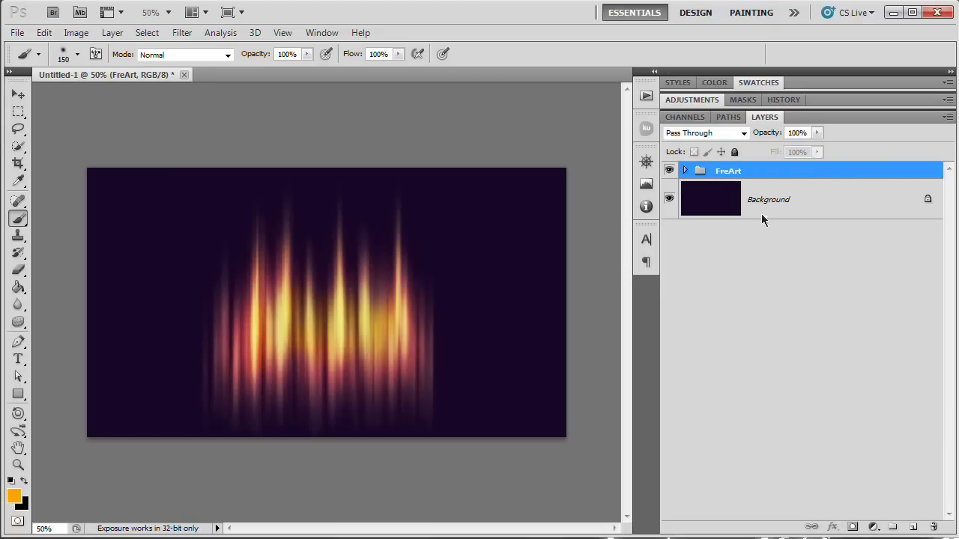
double_click(730, 172)
key("Home")
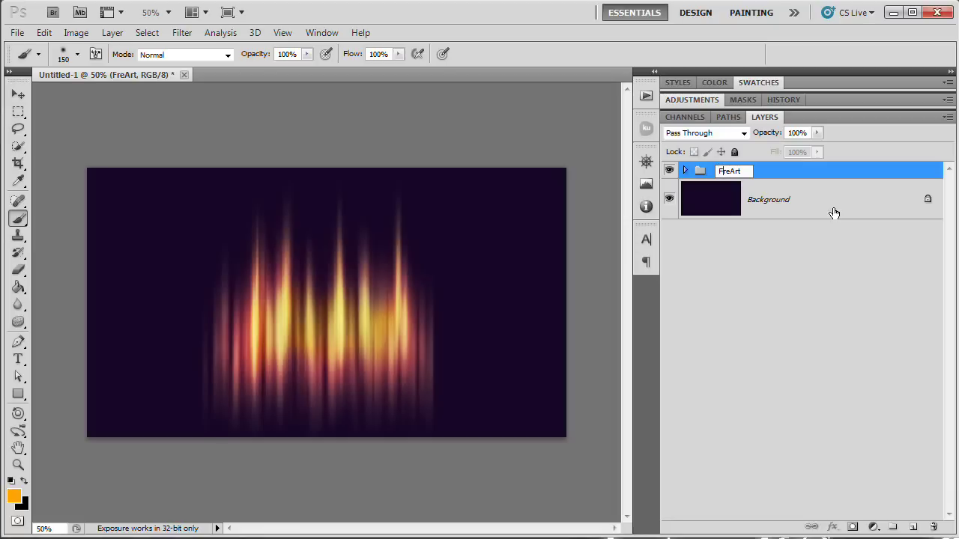
type("i")
key("Return")
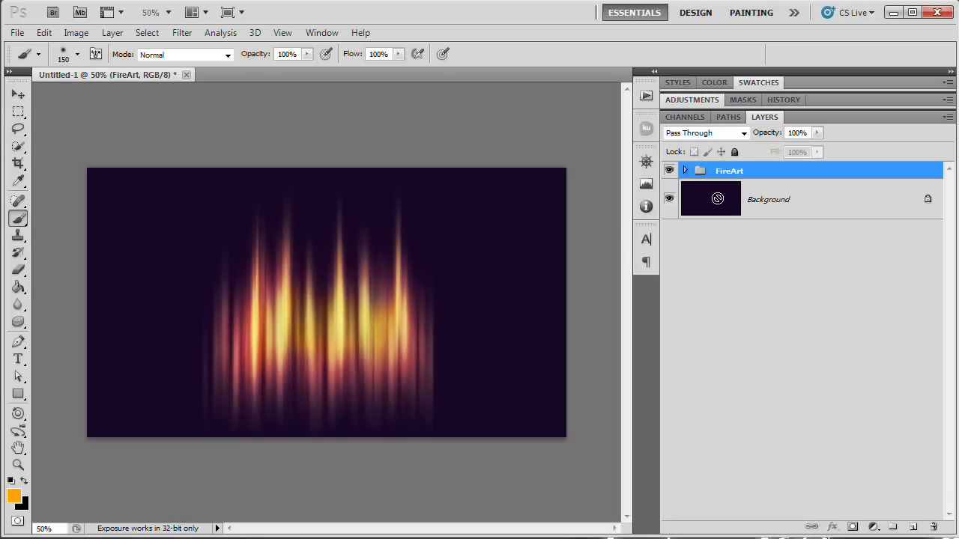
- Hide the FireArt group and add a new empty layer above it
left_click(668, 171)
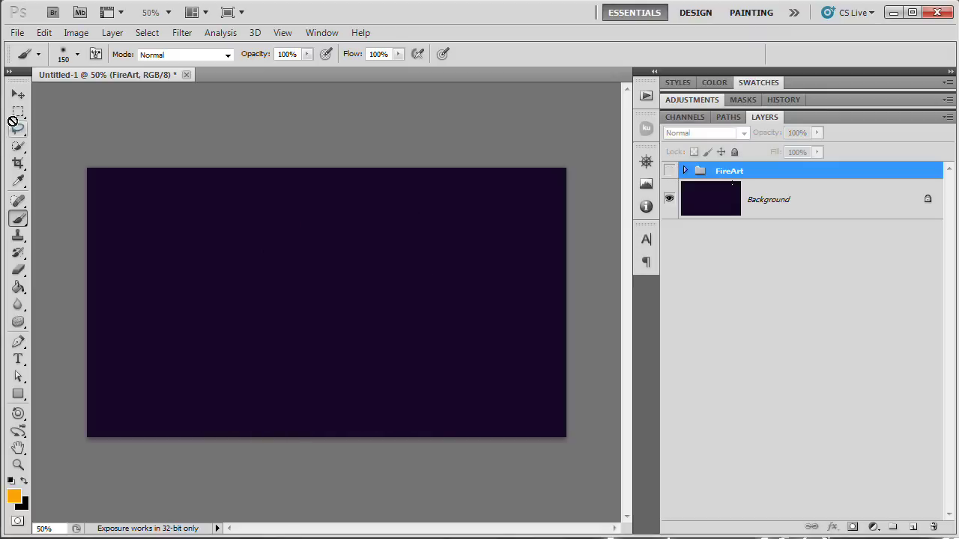
left_click(18, 111)
left_click(131, 143)
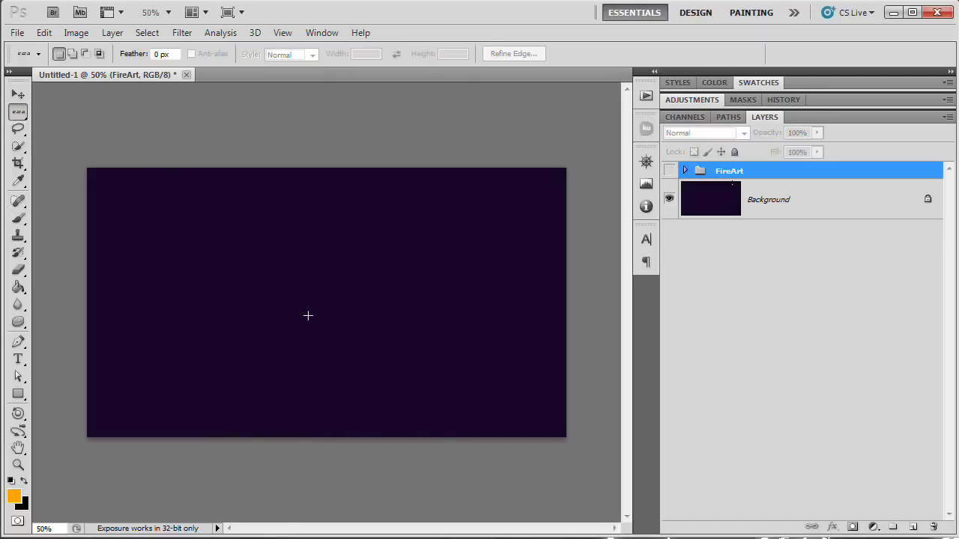
left_click(912, 527)
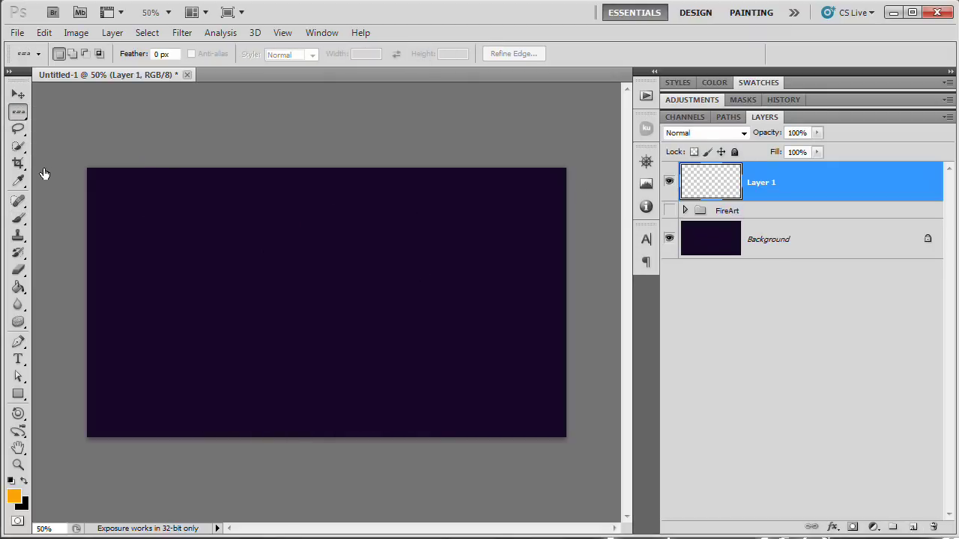
- Select a single-pixel row slightly below the canvas's middle on the new layer, fill it with white, and deselect
left_click_drag(18, 111, 107, 143)
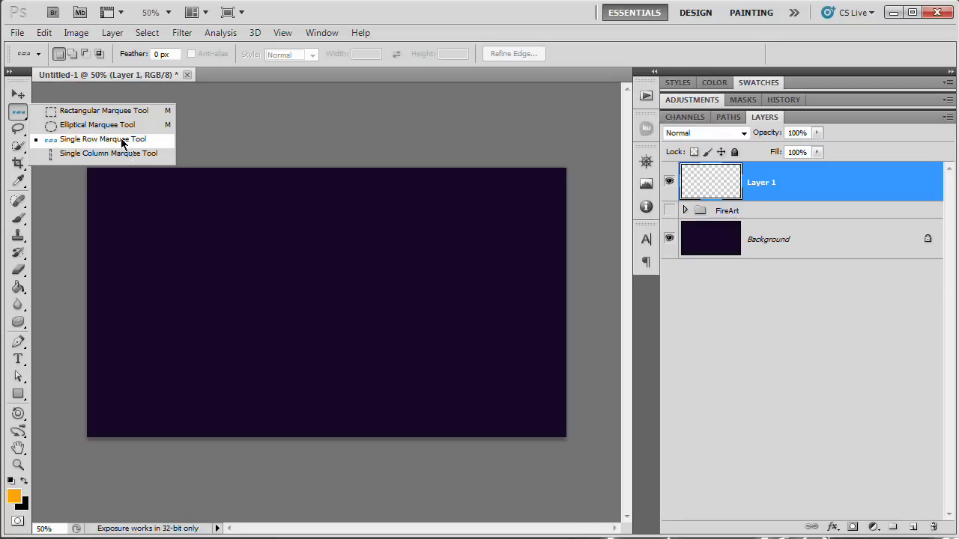
left_click(122, 141)
left_click(276, 316)
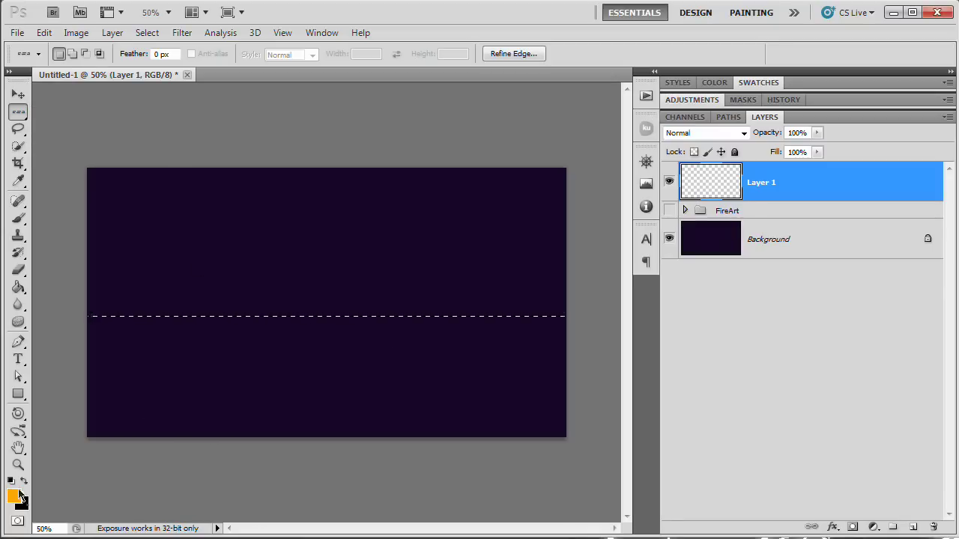
key("d")
key("x")
key("ctrl+d")
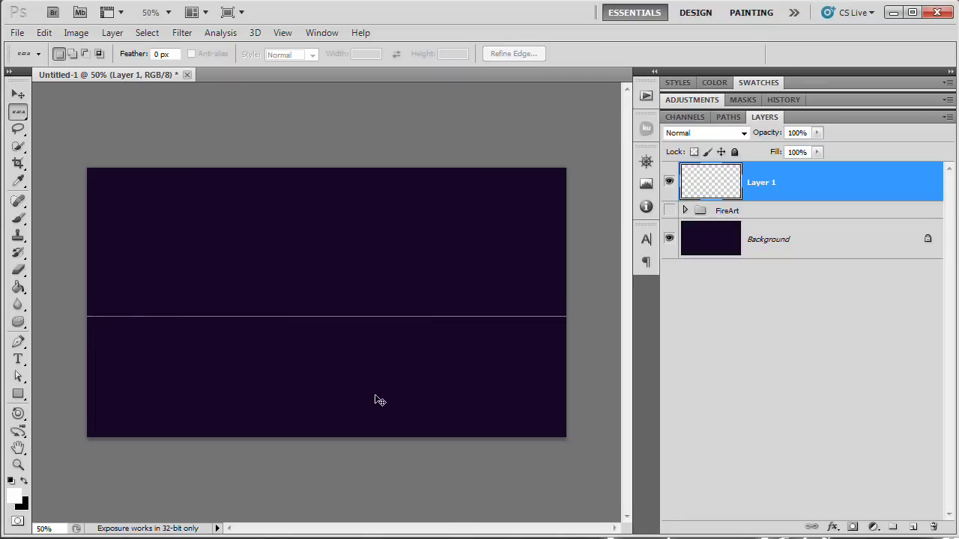
- Examine the white horizontal line at 200% zoom
key("z")
left_click(309, 325)
left_click(308, 325)
left_click(312, 330)
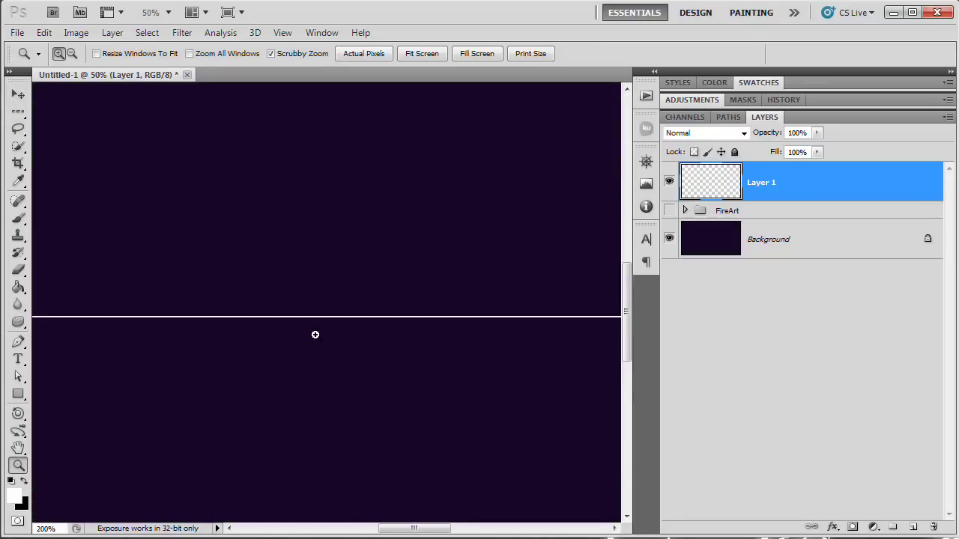
- Duplicate the white line's layer and turn the copy into a black line one pixel above the original
left_click_drag(275, 360, 459, 358)
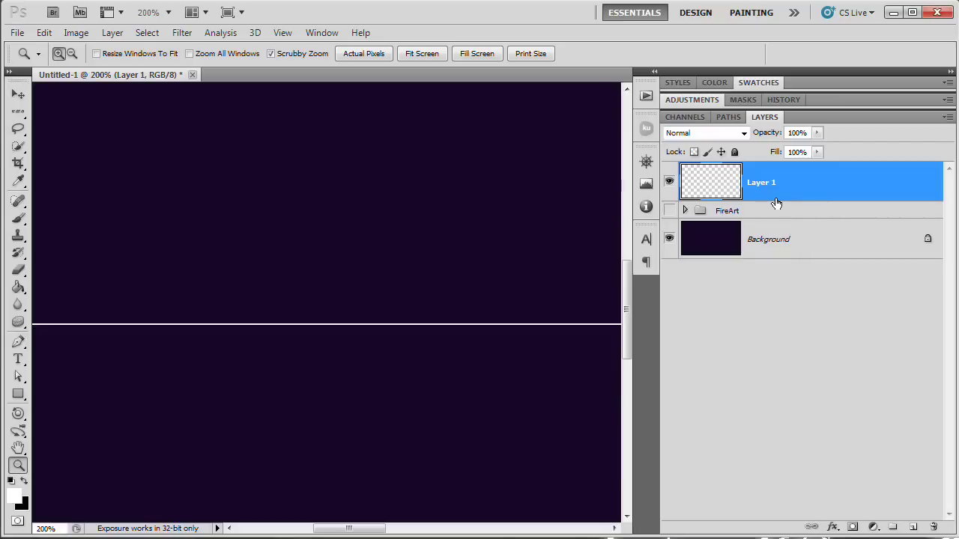
key("ctrl+j")
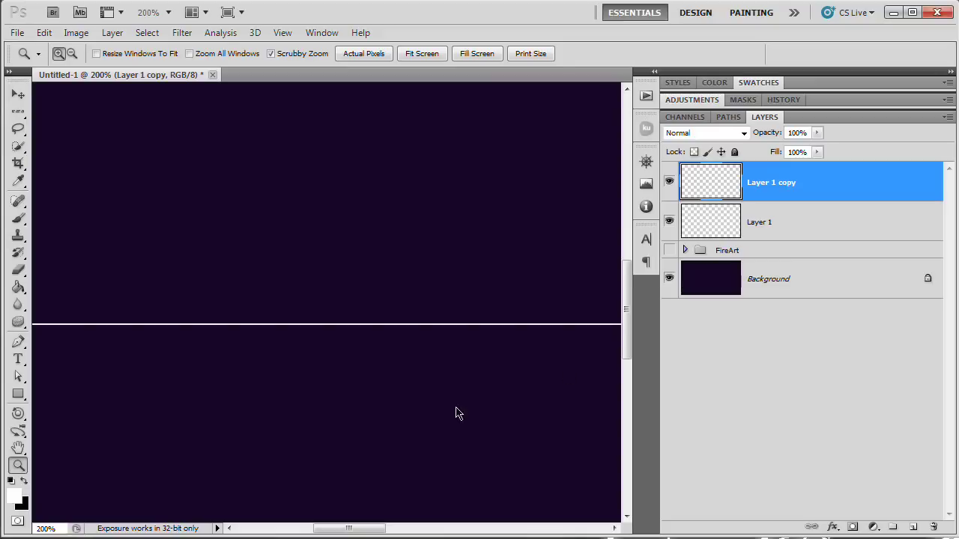
key("v")
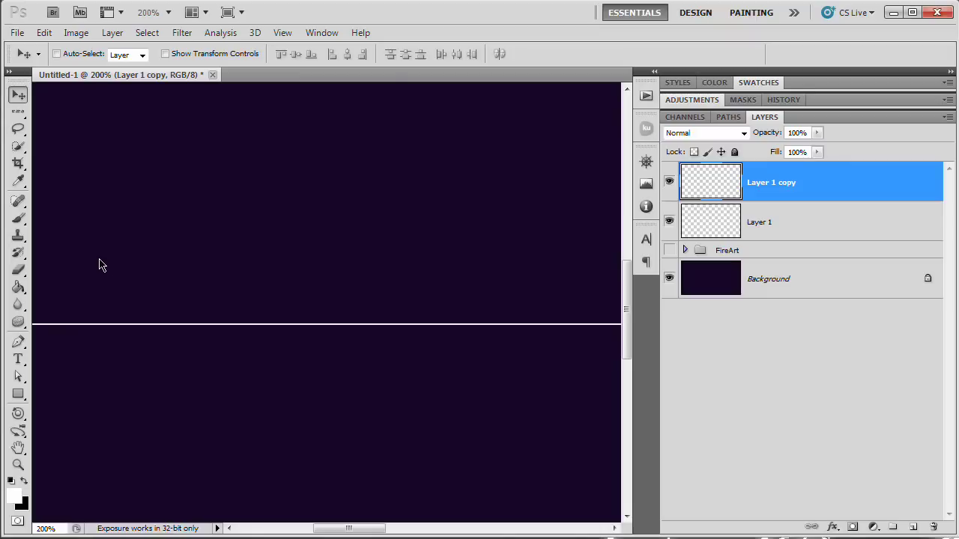
key("Up")
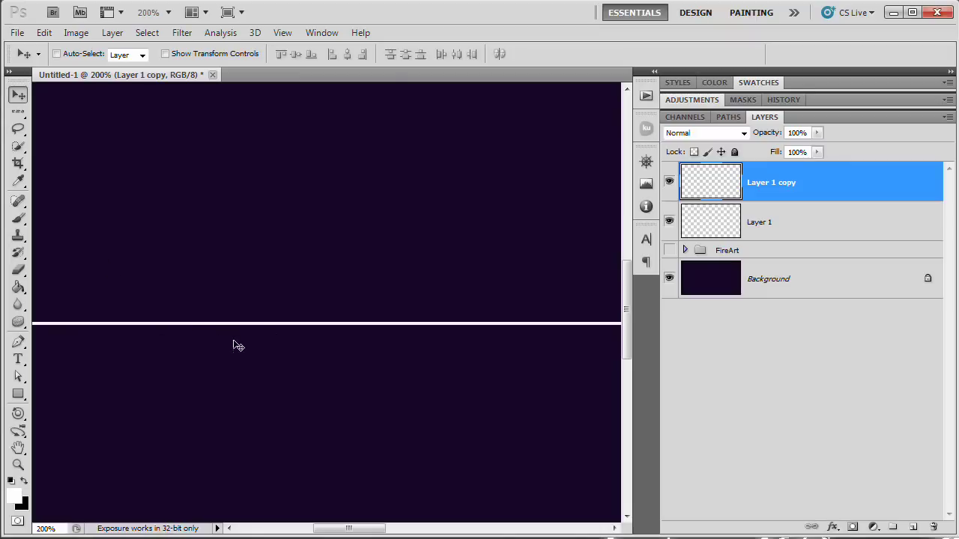
key("Up")
key("Down")
key("Down")
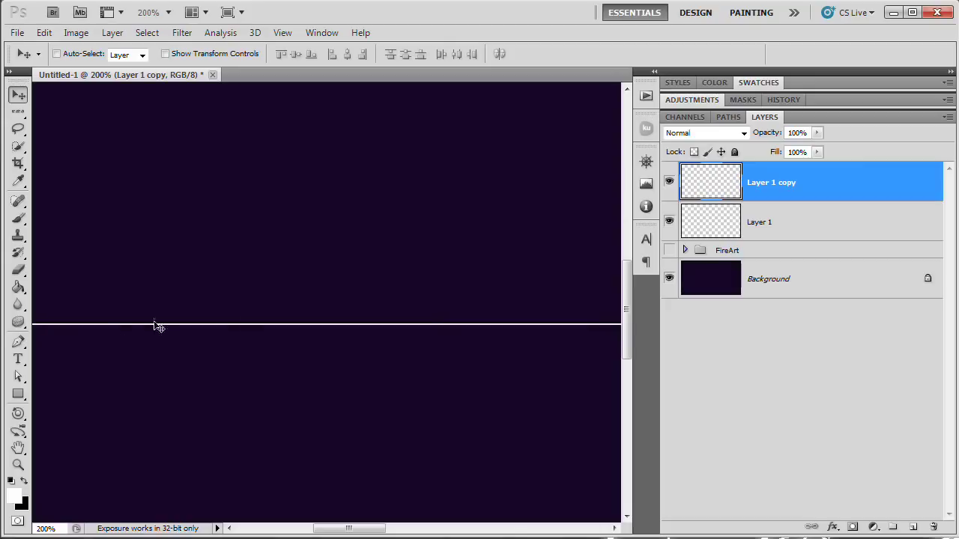
- Add a new layer above the Background, fill it with bright green to inspect the black and white lines, and hide it
left_click(704, 280)
left_click(913, 528)
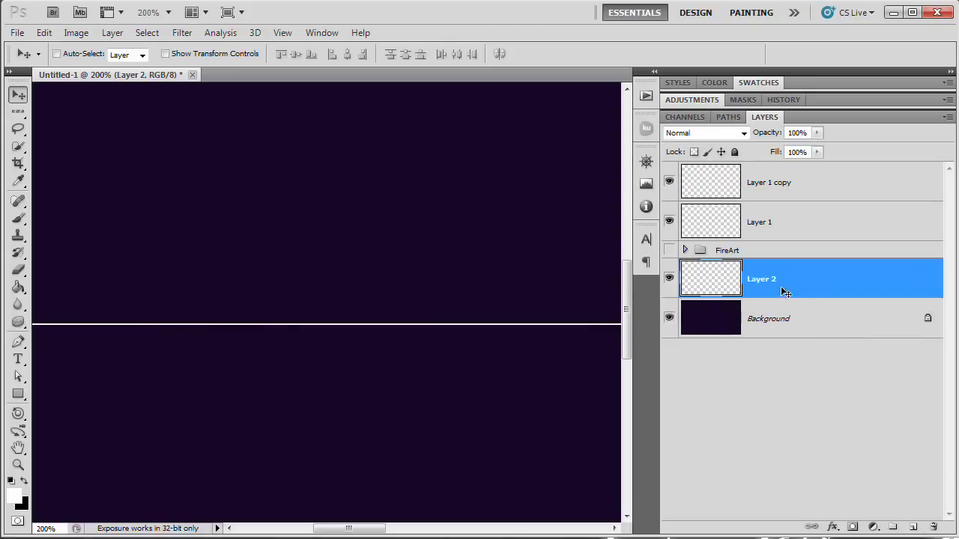
left_click(13, 502)
left_click(385, 279)
left_click_drag(330, 225, 340, 198)
left_click(550, 158)
key("alt+BackSpace")
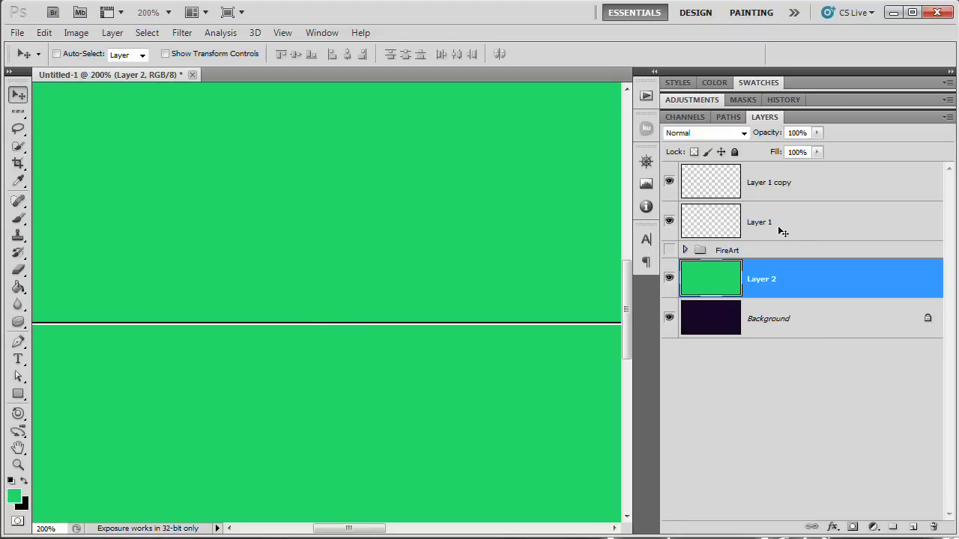
left_click(669, 279)
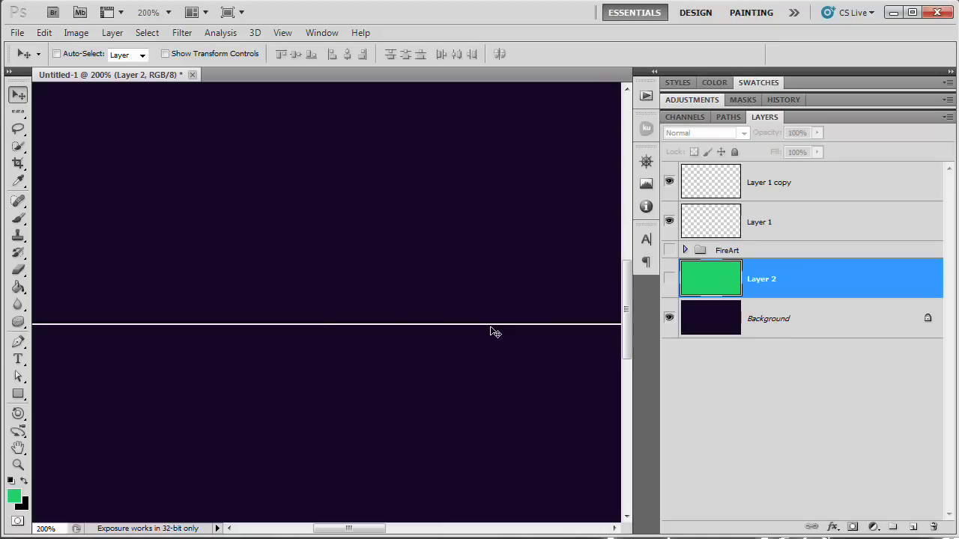
- Rename Layer 1 as White and Layer 1 copy as Black
left_click(735, 217)
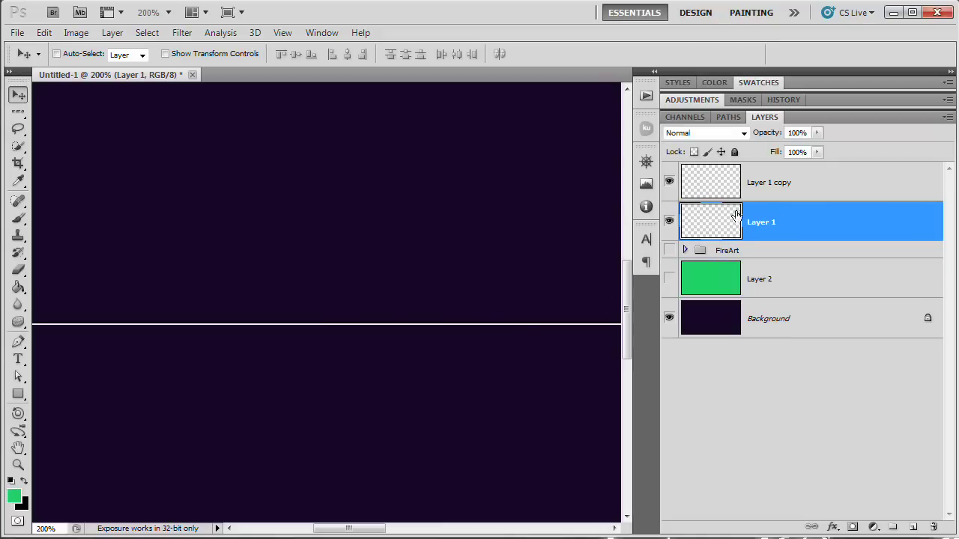
double_click(759, 223)
type("White")
key("Return")
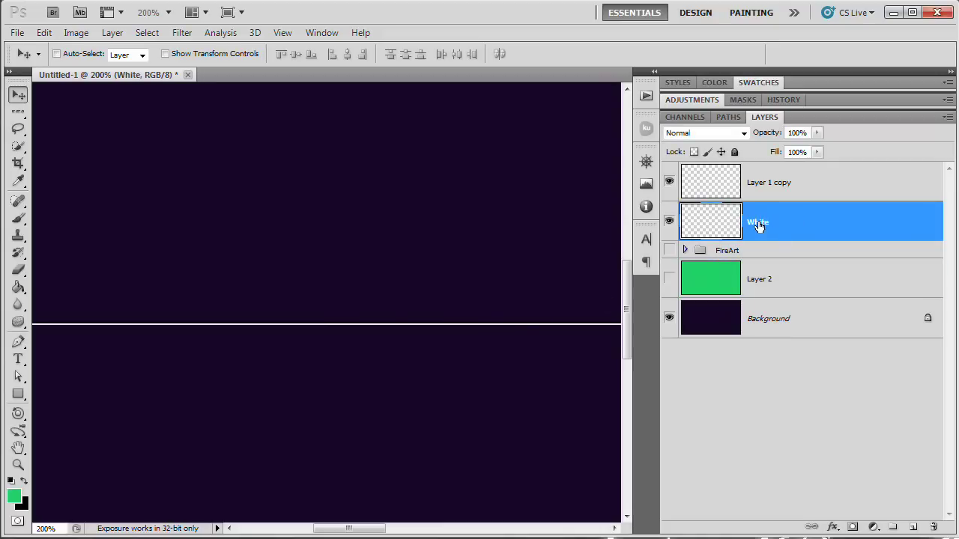
double_click(769, 184)
type("Black")
key("Return")
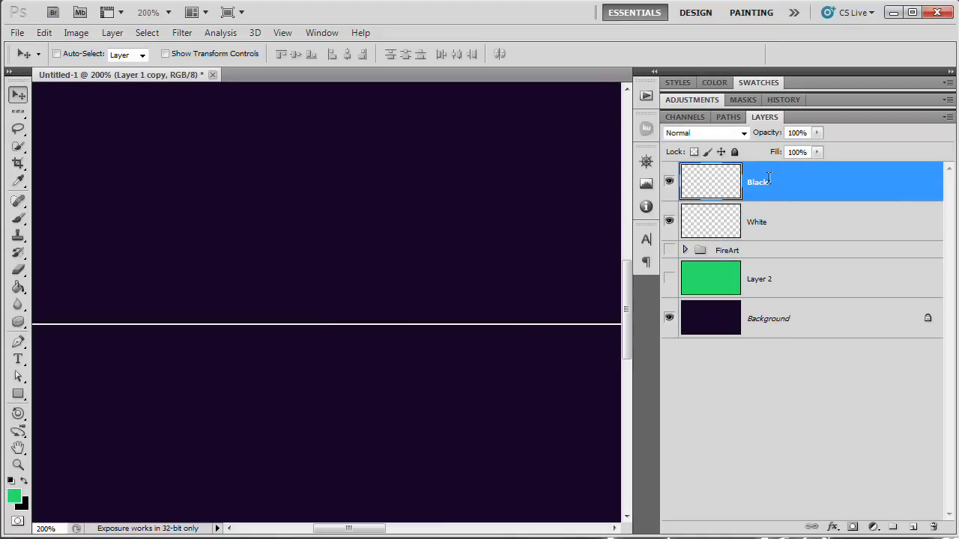
- Darken the line on the White layer to a mid gray by lowering its Levels output white point
left_click(778, 220)
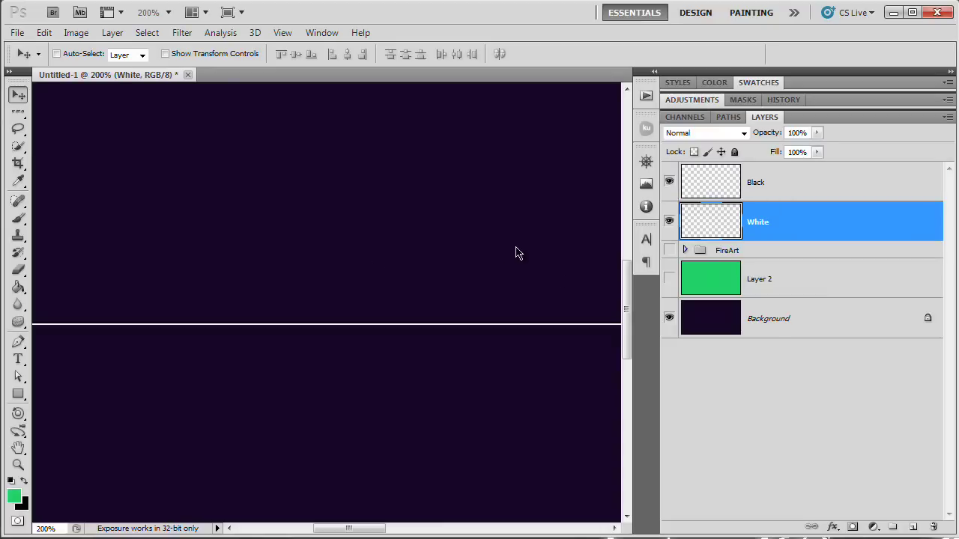
key("ctrl+l")
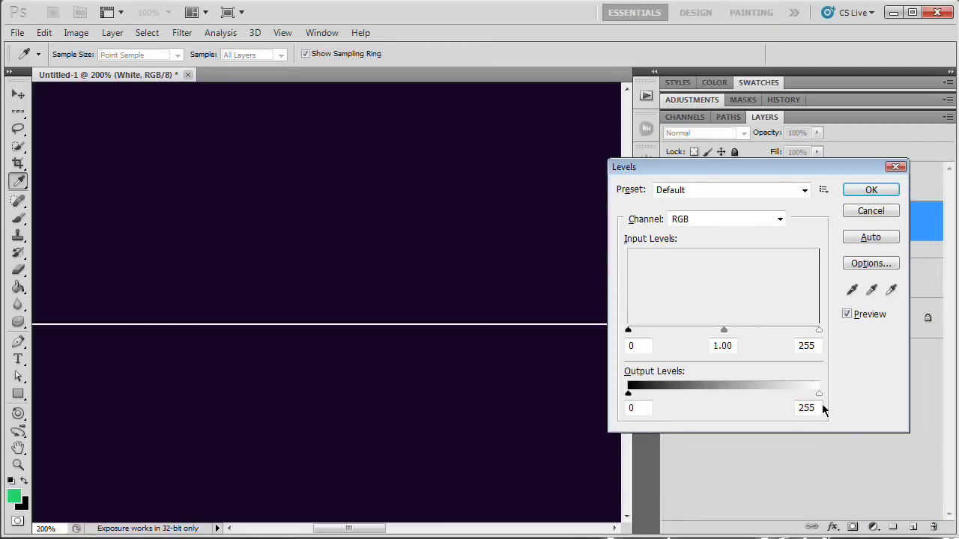
left_click_drag(819, 394, 709, 397)
left_click(872, 191)
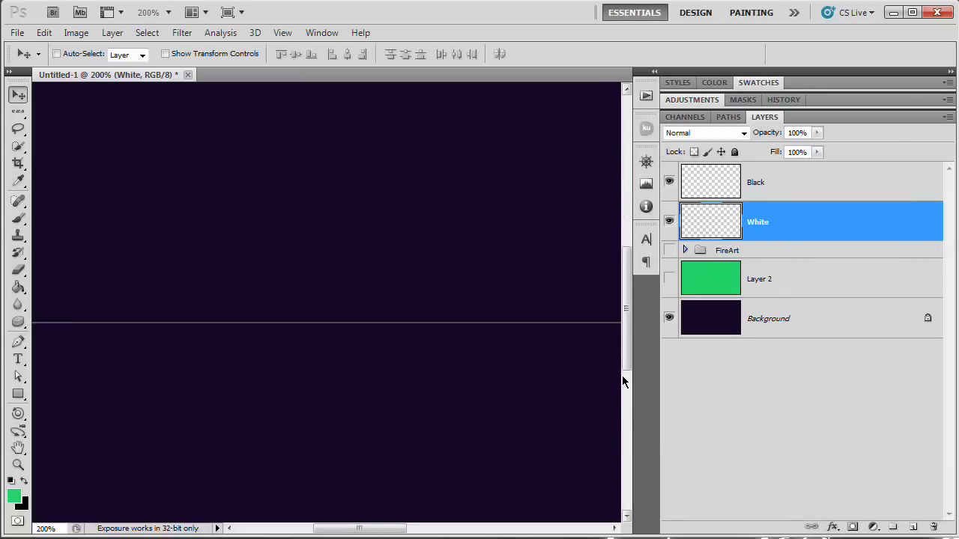
key("ctrl+minus")
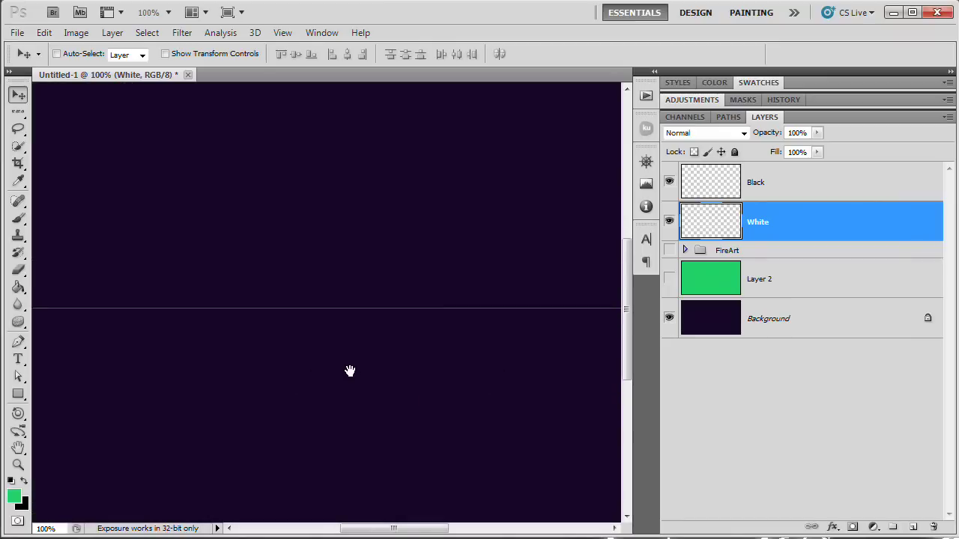
key("ctrl+0")
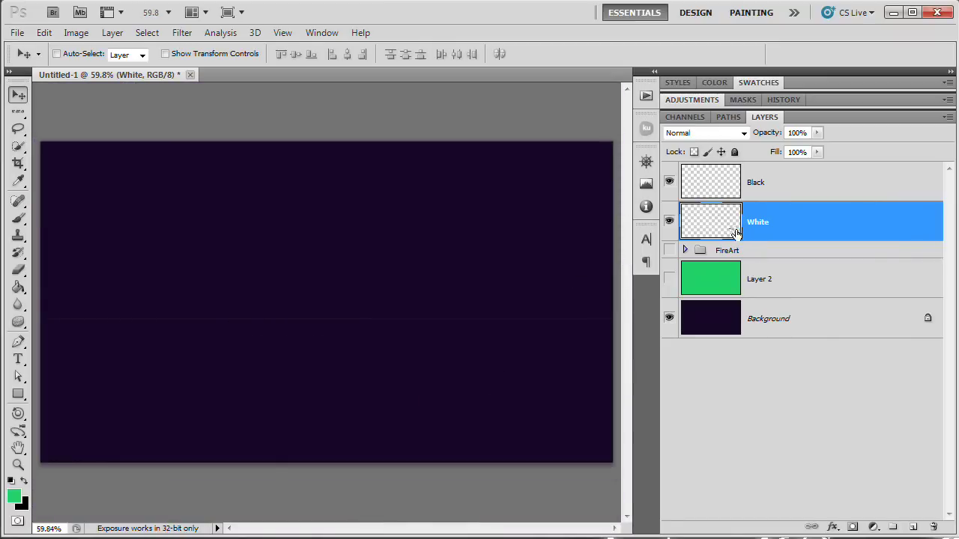
- Brighten the White layer's line with Levels, setting the input white point to 114
key("ctrl+l")
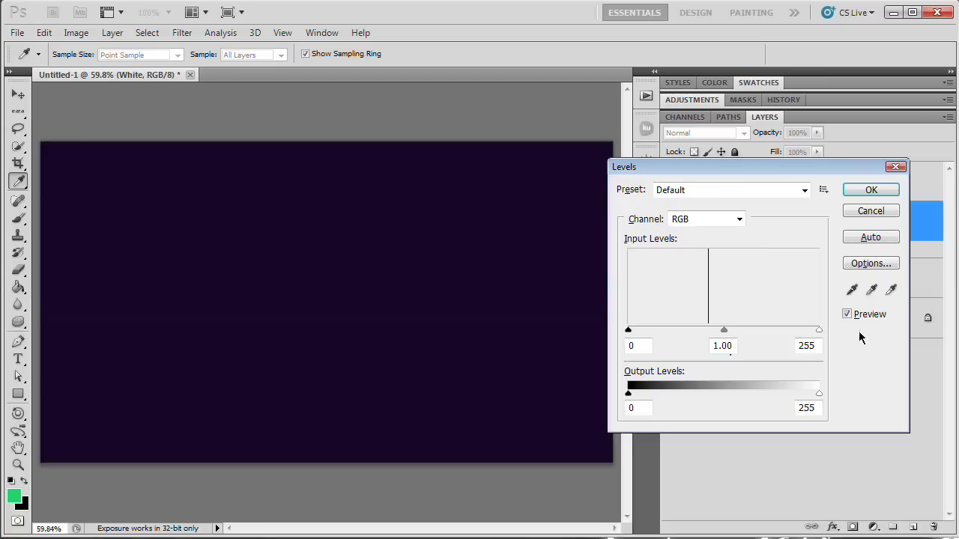
left_click_drag(818, 335, 714, 329)
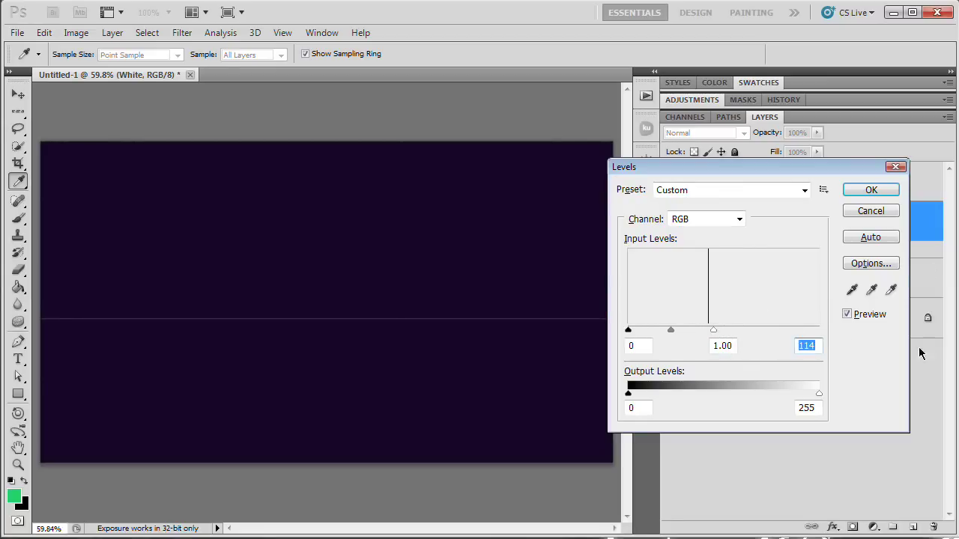
left_click(872, 189)
left_click(751, 189, "shift")
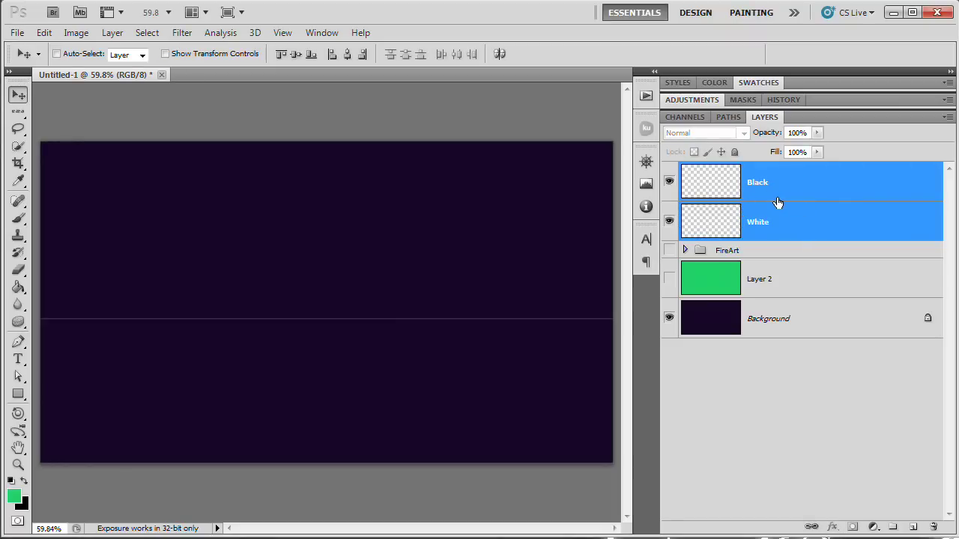
key("ctrl+e")
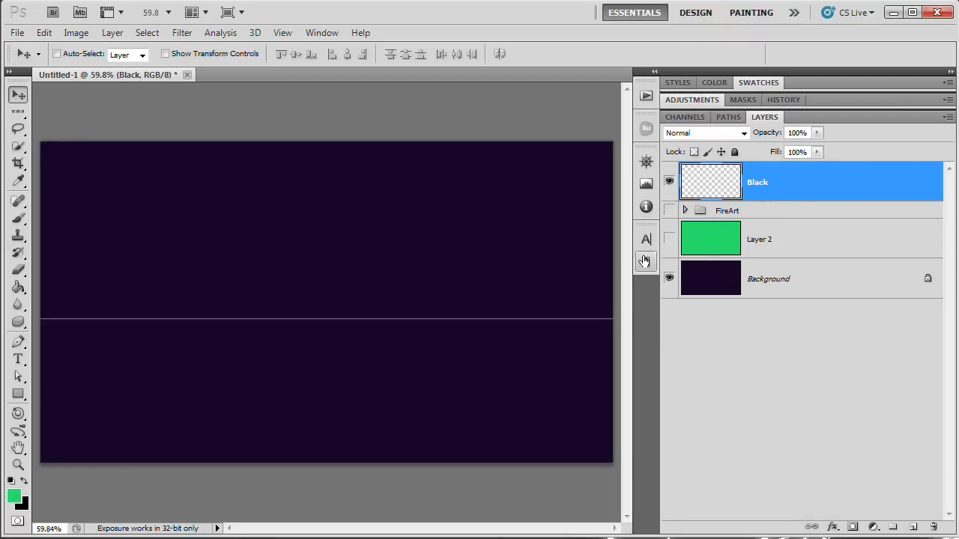
key("ctrl+z")
- Place the White layer above the Black layer and merge the two into one layer
left_click(797, 220)
left_click(779, 183)
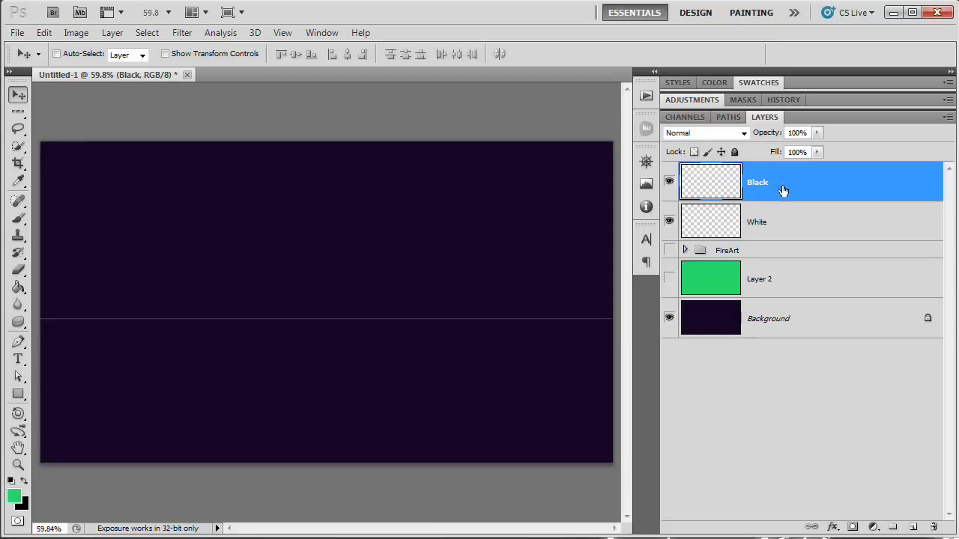
left_click_drag(798, 223, 794, 166)
left_click(803, 221, "shift")
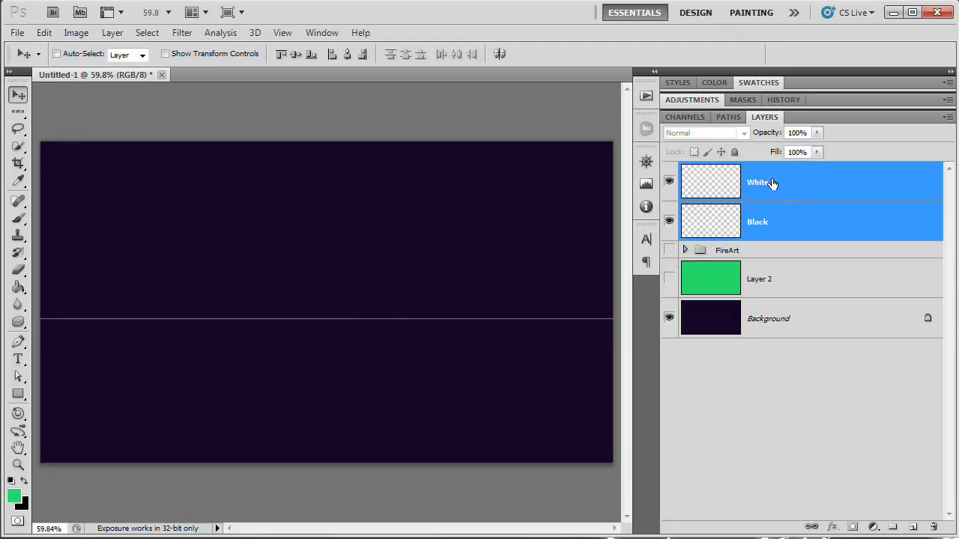
key("ctrl+e")
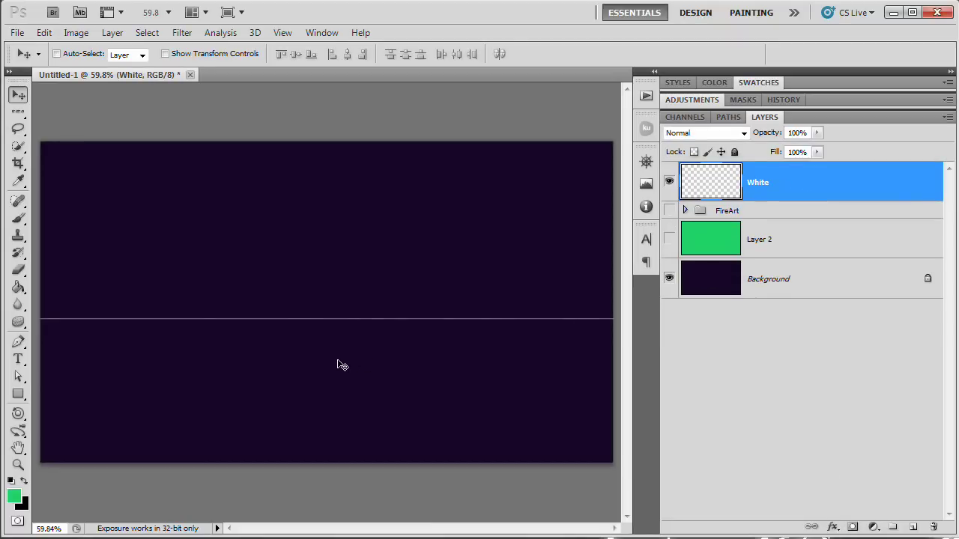
- Dim the merged line with Levels by setting the output white point to 188
key("z")
left_click_drag(342, 322, 393, 331)
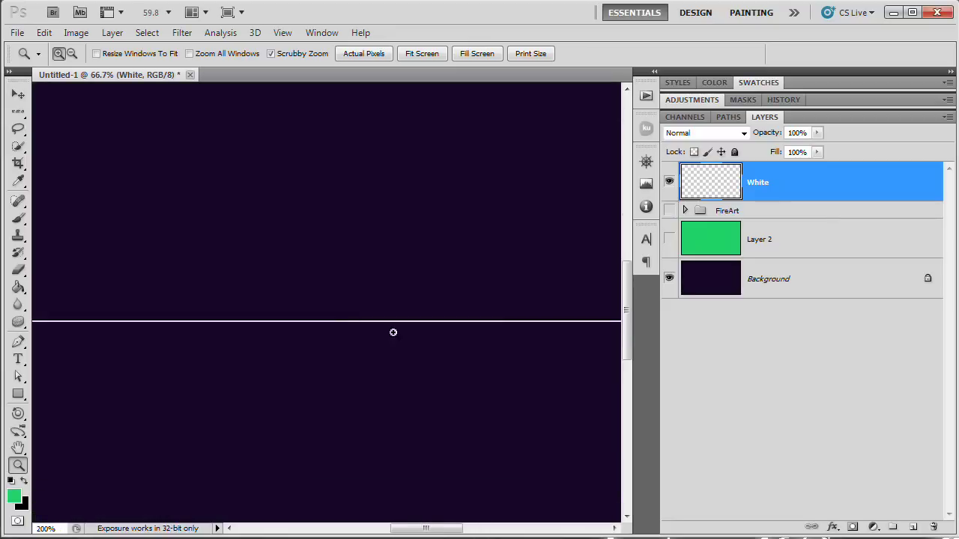
key("ctrl+l")
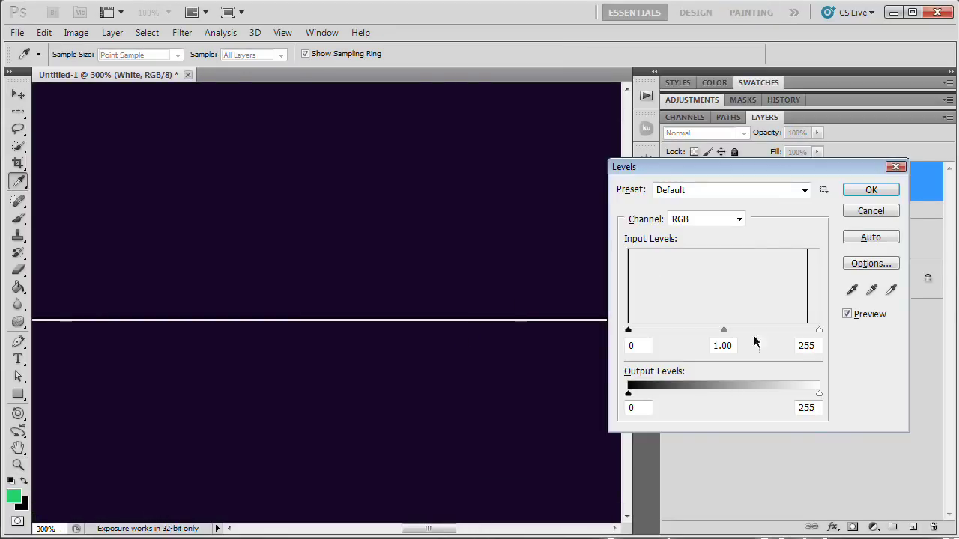
left_click_drag(819, 393, 770, 394)
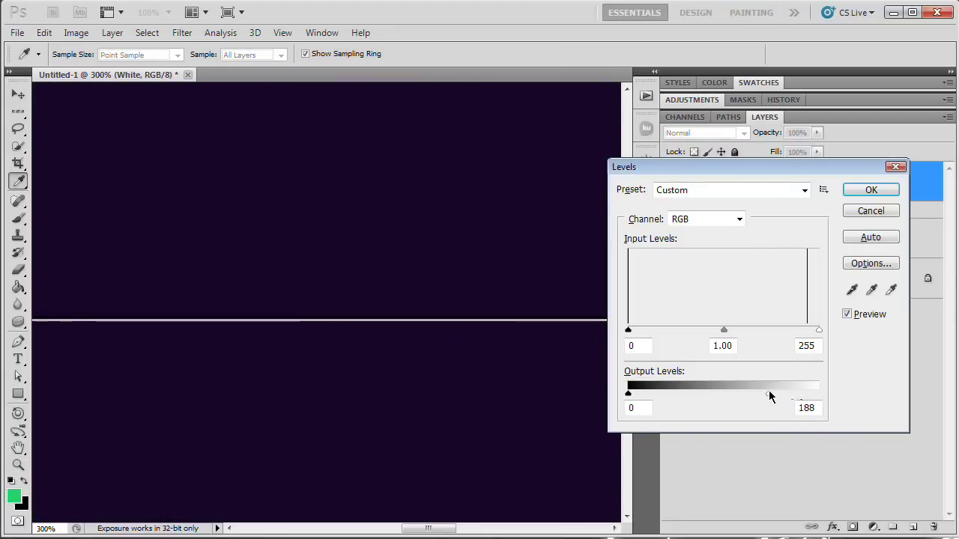
left_click(870, 189)
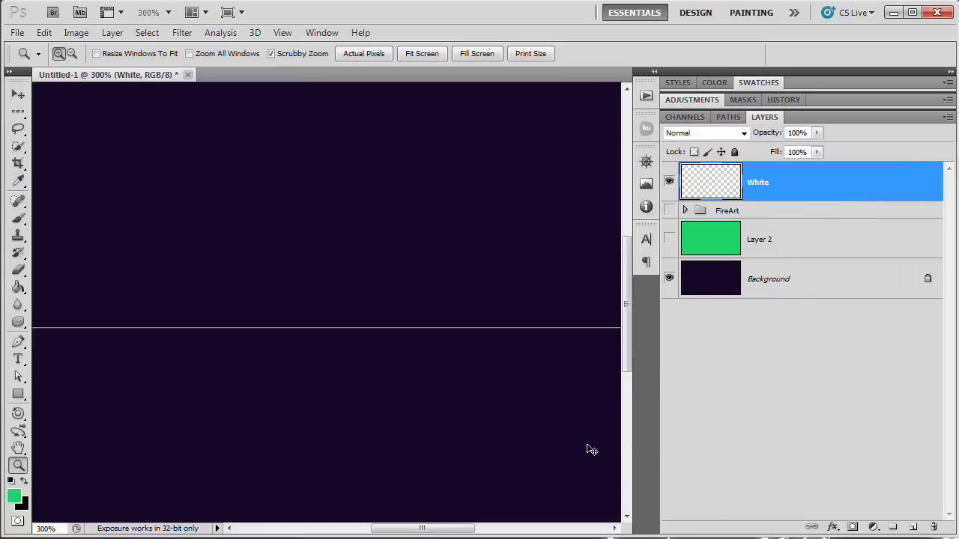
key("ctrl+0")
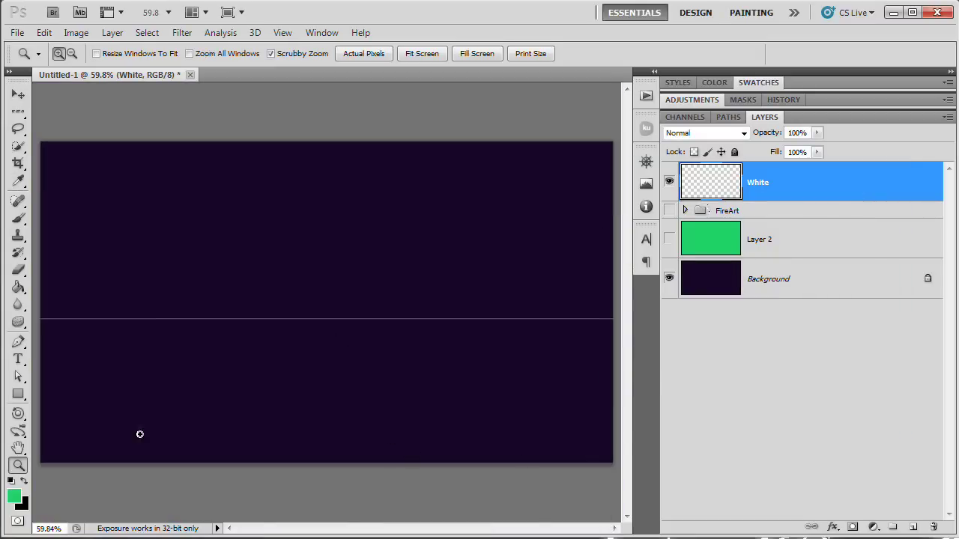
- Show the FireArt group and shift the fire artwork slightly up and to the right on the canvas
left_click(669, 211)
mouse_move(362, 364)
left_mouse_down()
mouse_move(359, 317)
mouse_move(363, 363)
left_mouse_up()
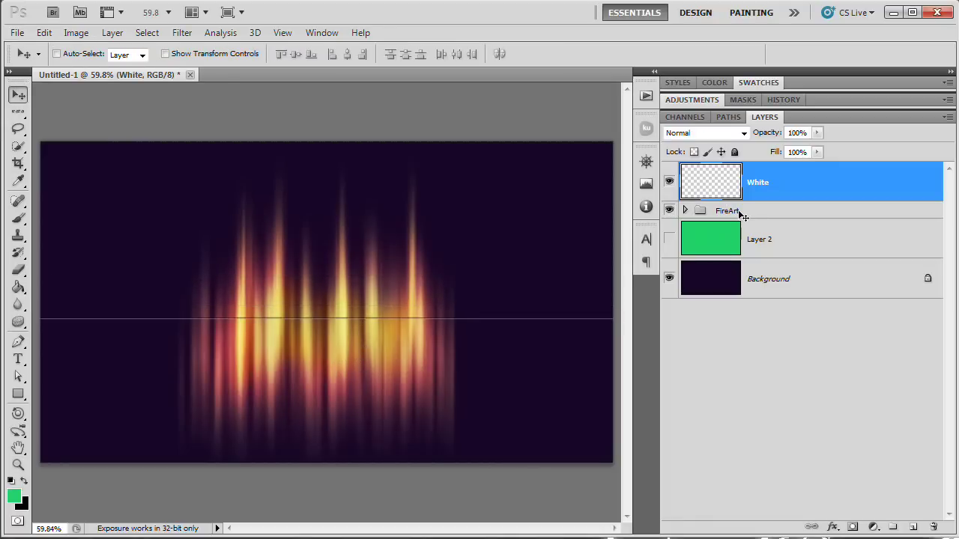
left_click(737, 212)
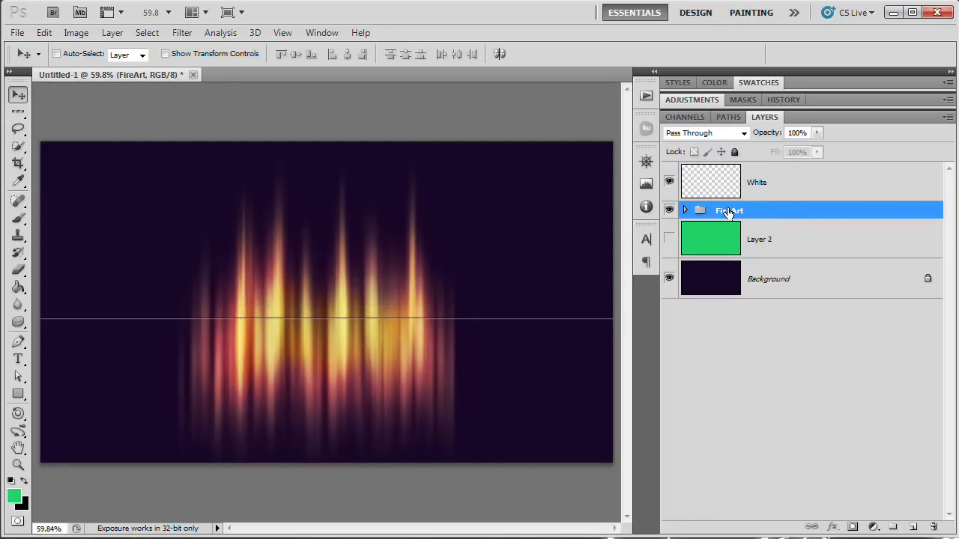
mouse_move(350, 339)
left_mouse_down()
mouse_move(372, 320)
mouse_move(360, 343)
left_mouse_up()
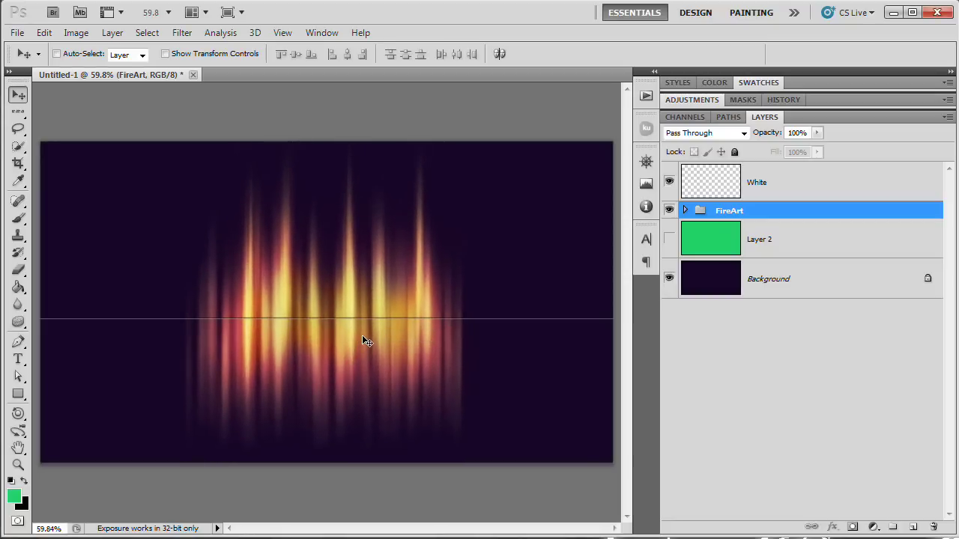
- Flip the FireArt group vertically and reposition it so its bright core sits across the thin line
key("ctrl+t")
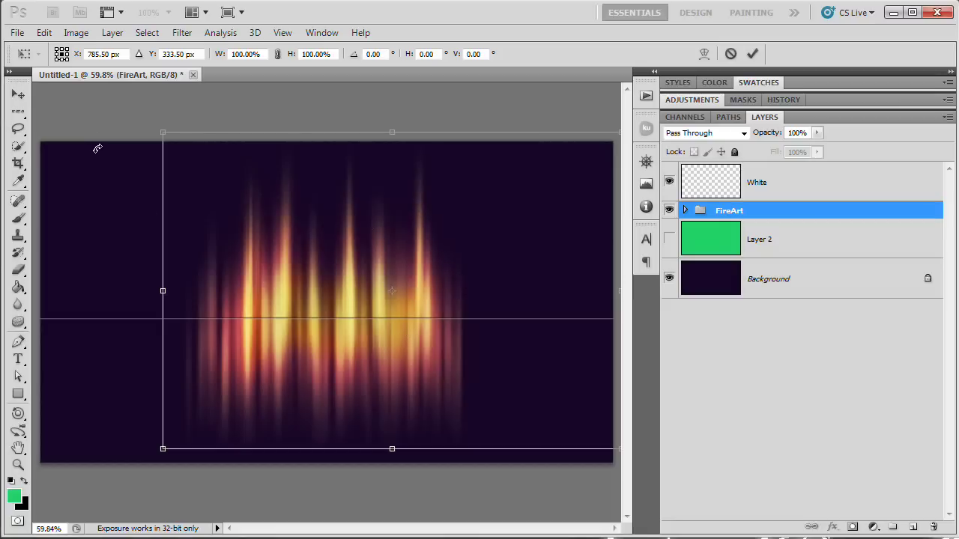
right_click(320, 235)
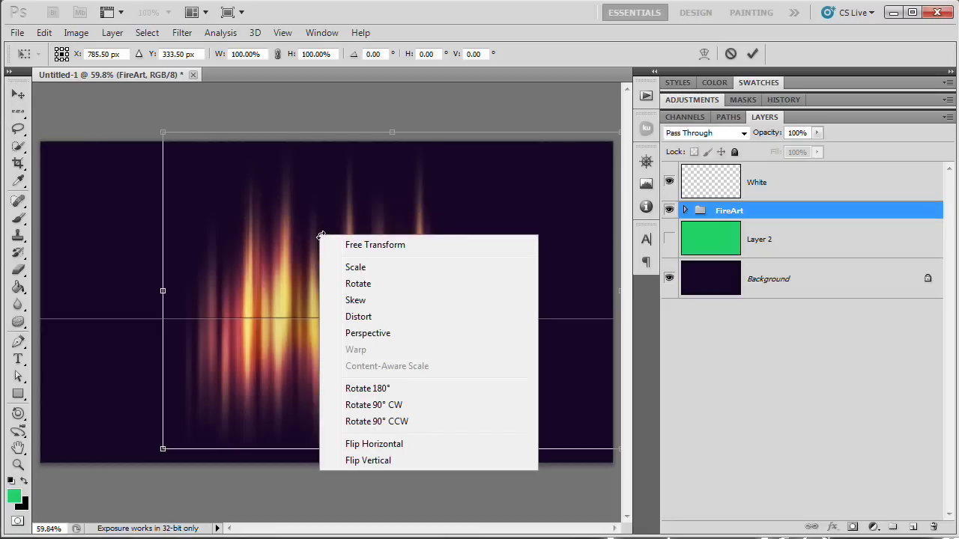
left_click(375, 460)
left_click_drag(361, 268, 335, 318)
key("Return")
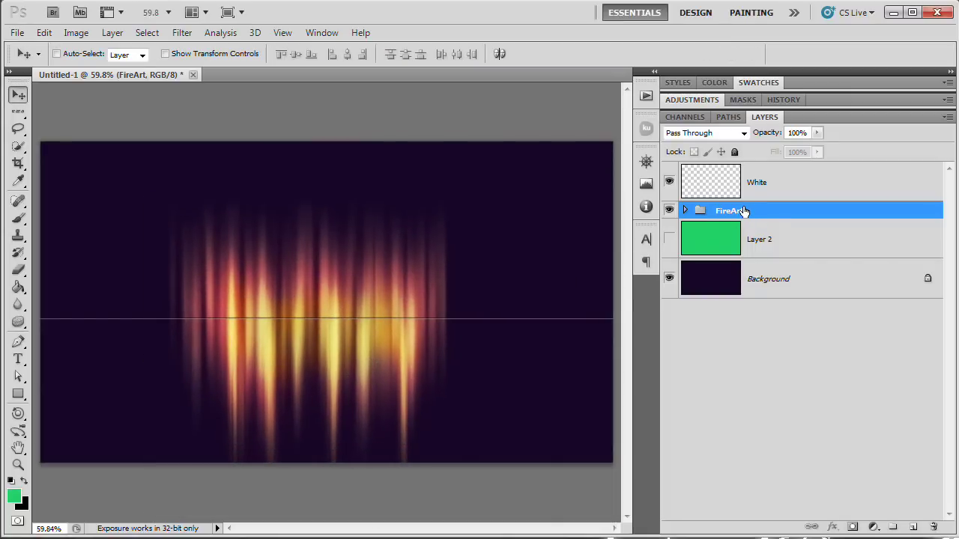
- Draw a rectangular selection around the lower part of the fire artwork, from the thin horizontal line down to the canvas edge
left_click_drag(12, 118, 99, 109)
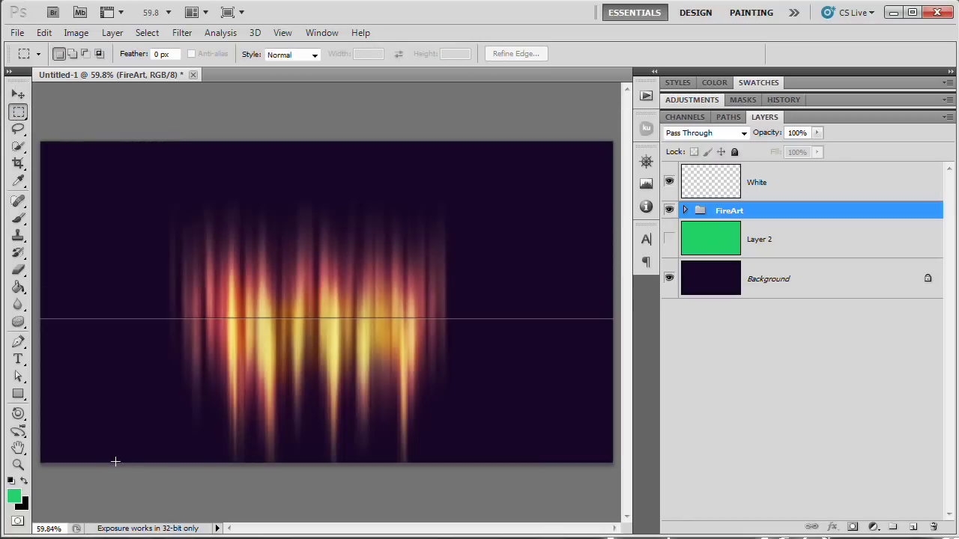
scroll(207, 357, "up", 4)
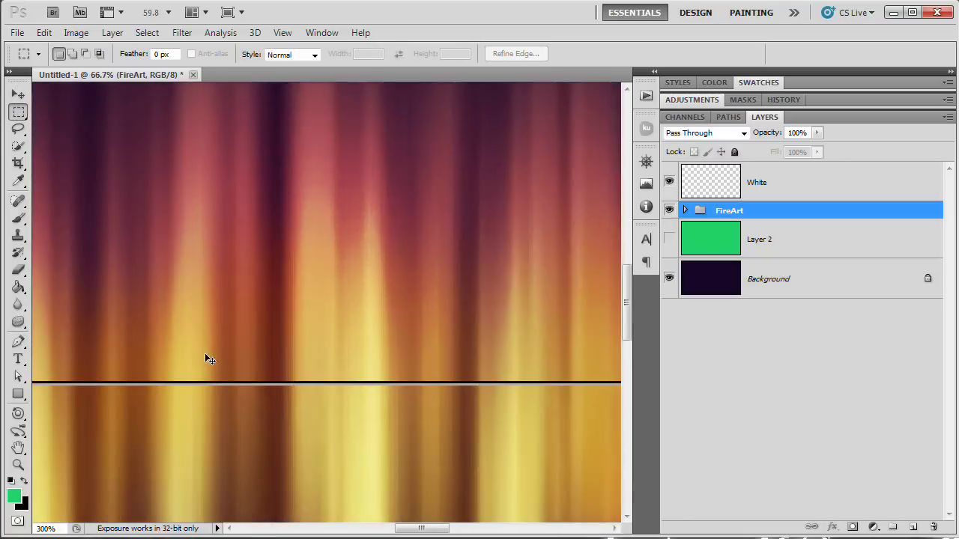
mouse_move(421, 528)
left_mouse_down()
mouse_move(327, 526)
mouse_move(362, 522)
left_mouse_up()
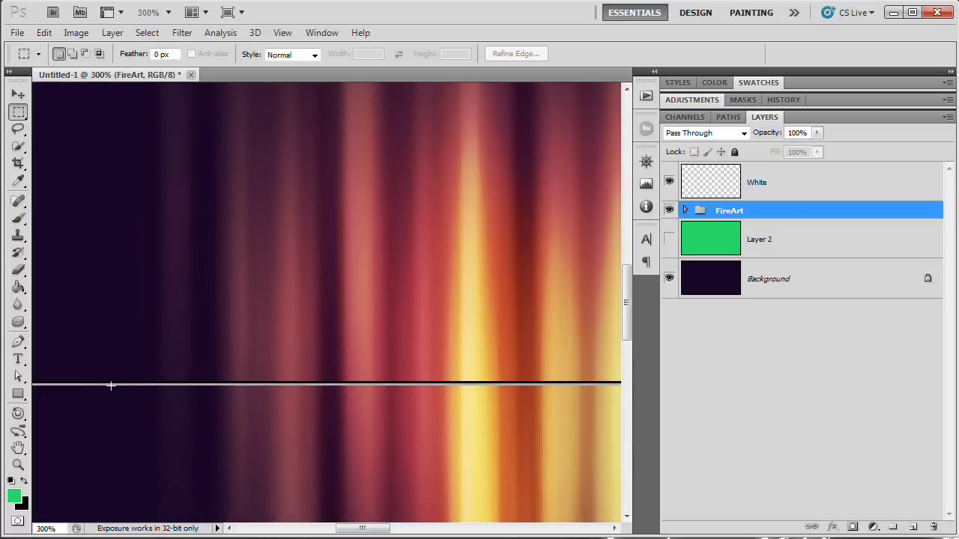
left_click_drag(216, 439, 340, 500)
left_click_drag(401, 529, 285, 409)
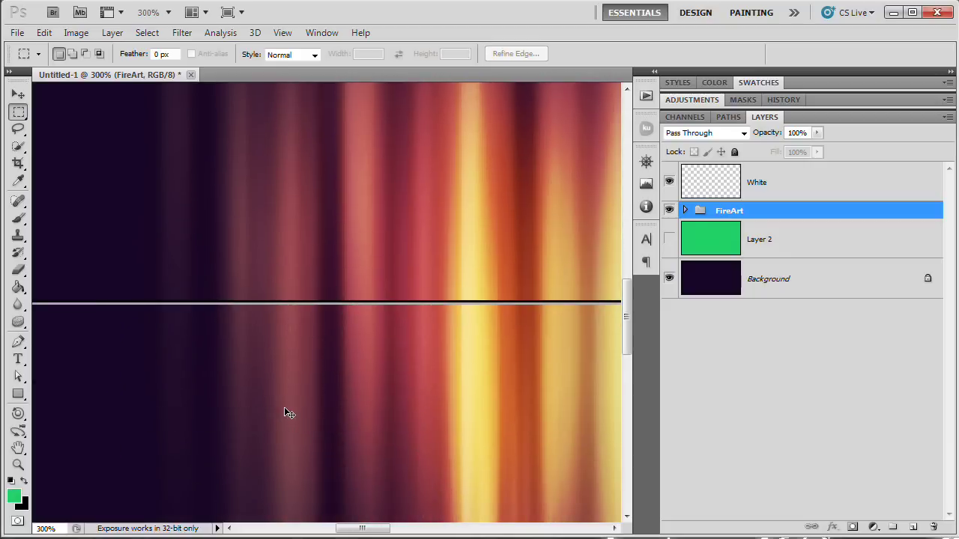
key("ctrl+0")
left_click_drag(144, 319, 495, 463)
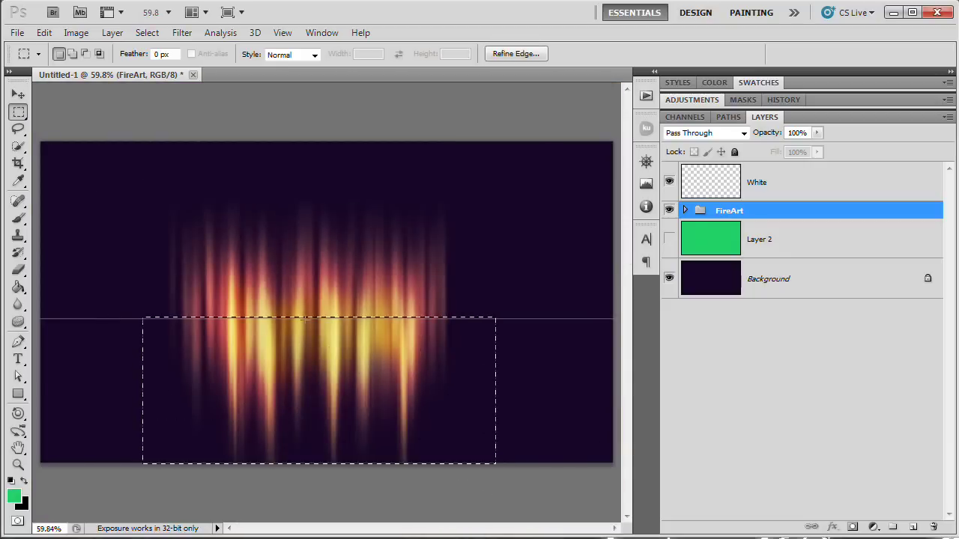
- Trim the selection's upper edge row by row with the Single Row Marquee tool so it starts just below the thin line
key("ctrl+d")
key("ctrl+plus")
key("ctrl+plus")
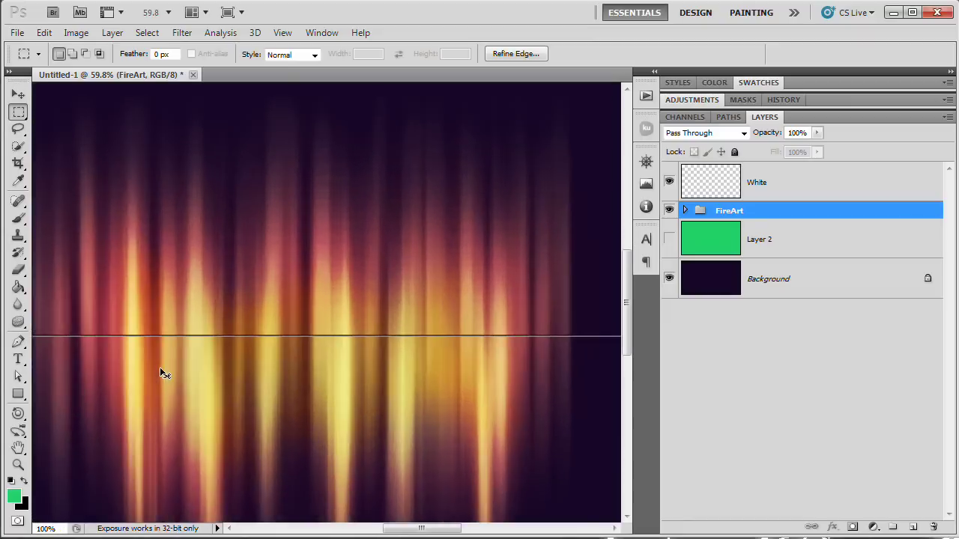
key("ctrl+plus")
key("ctrl+plus")
key("ctrl+shift+d")
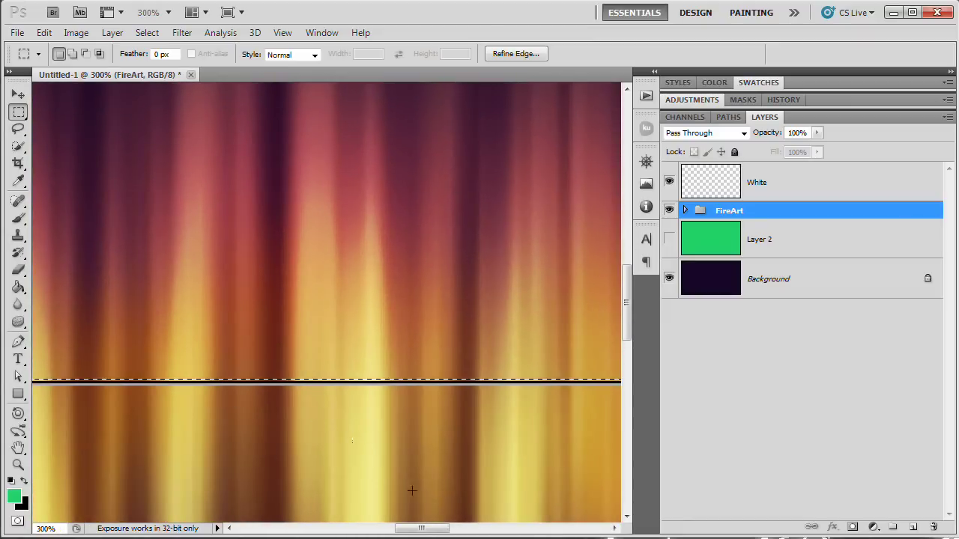
left_click_drag(366, 417, 404, 336)
left_click(19, 112)
left_click(101, 140)
key("alt")
left_click(262, 376, "alt")
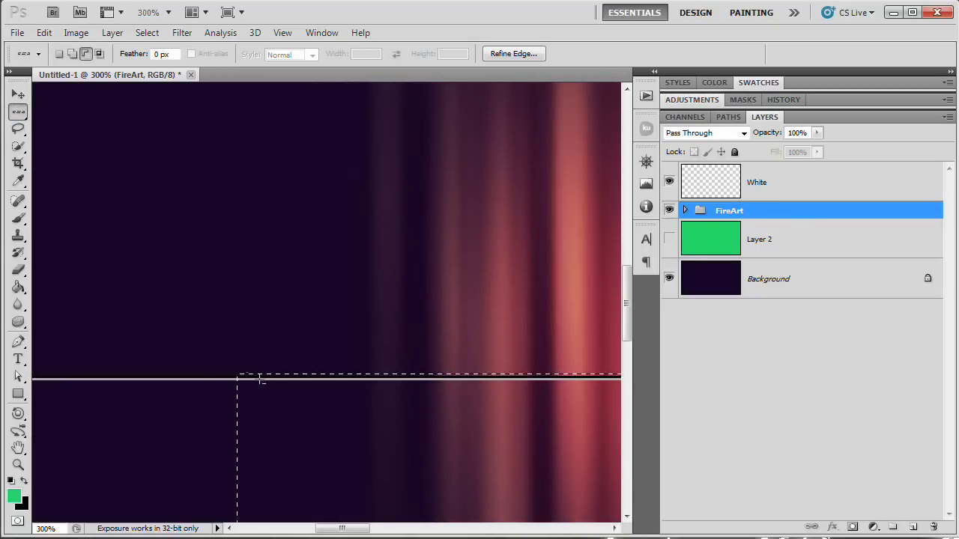
left_click(262, 379, "shift")
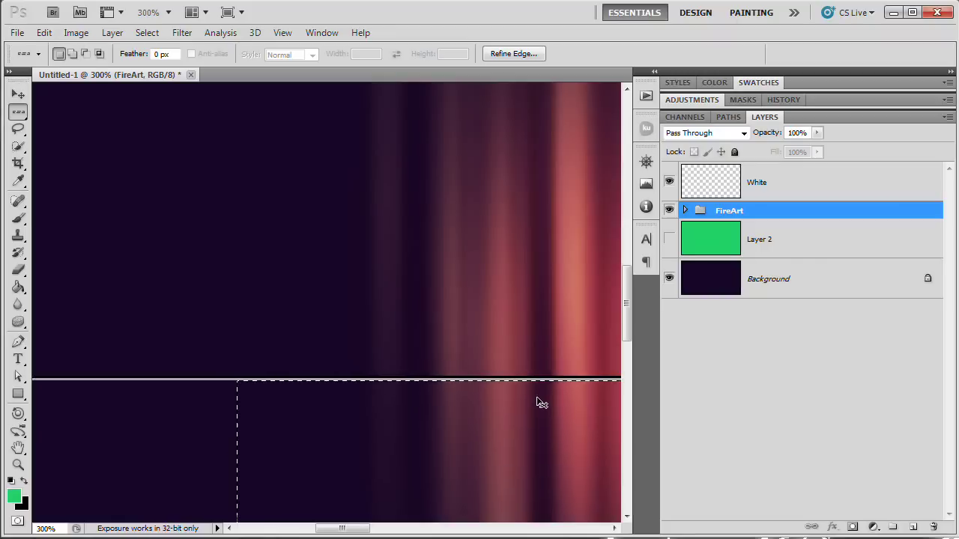
- Add a layer mask to the FireArt group from the selection, leaving the group itself active for editing
key("ctrl+0")
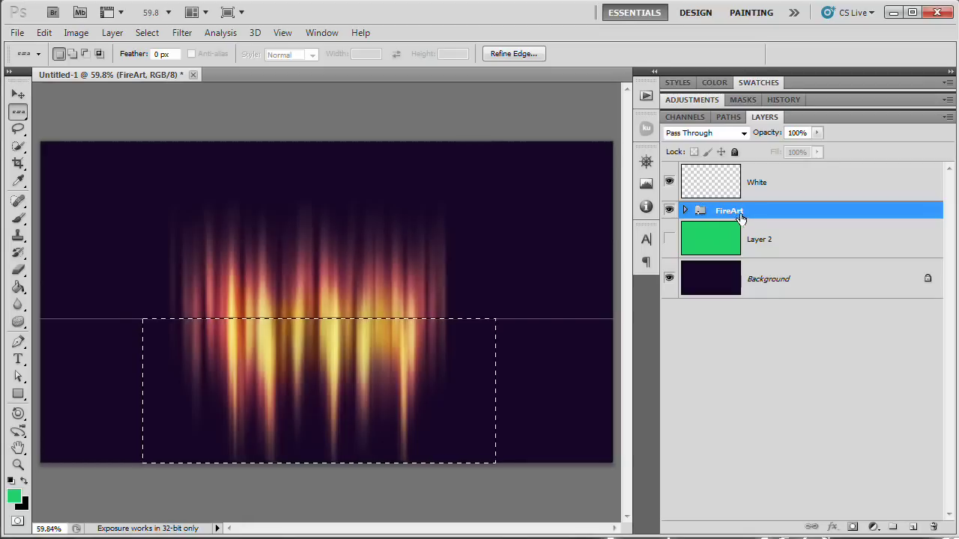
left_click(854, 525)
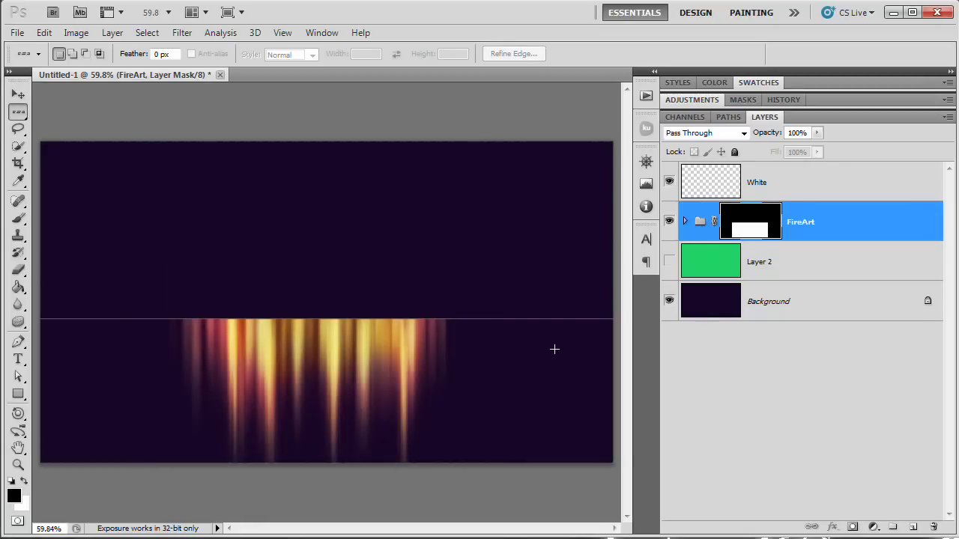
left_click(700, 222)
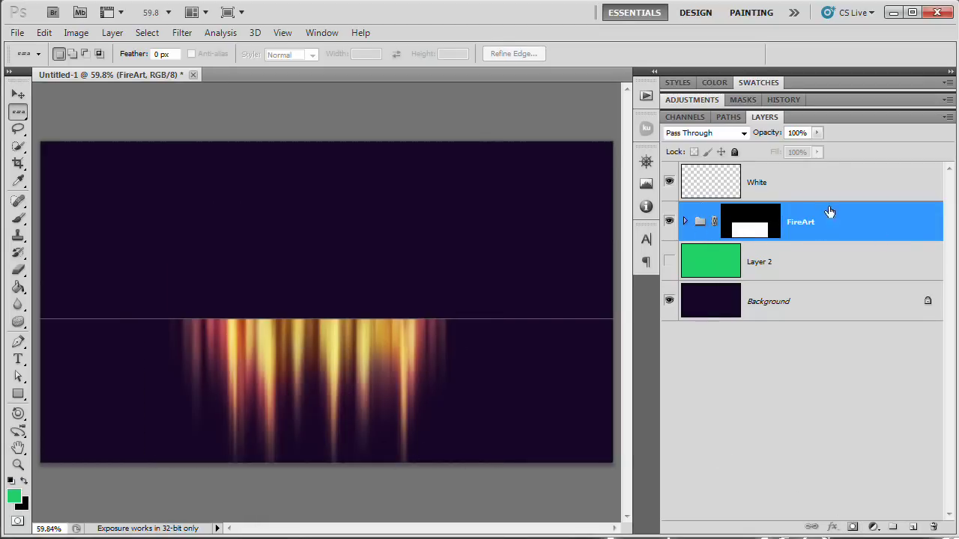
- Duplicate the masked FireArt group and delete the layer mask from the copy
left_click_drag(874, 230, 913, 526)
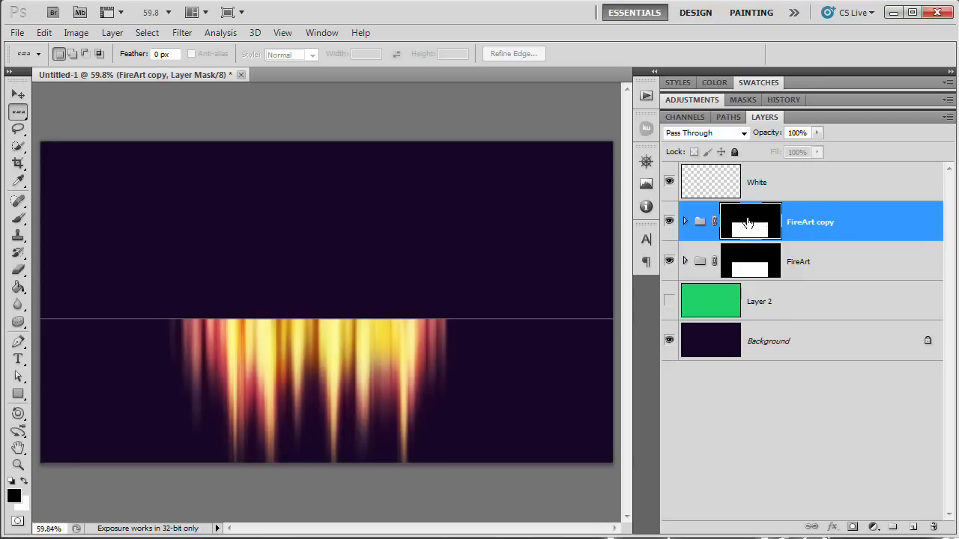
left_click_drag(752, 230, 933, 518)
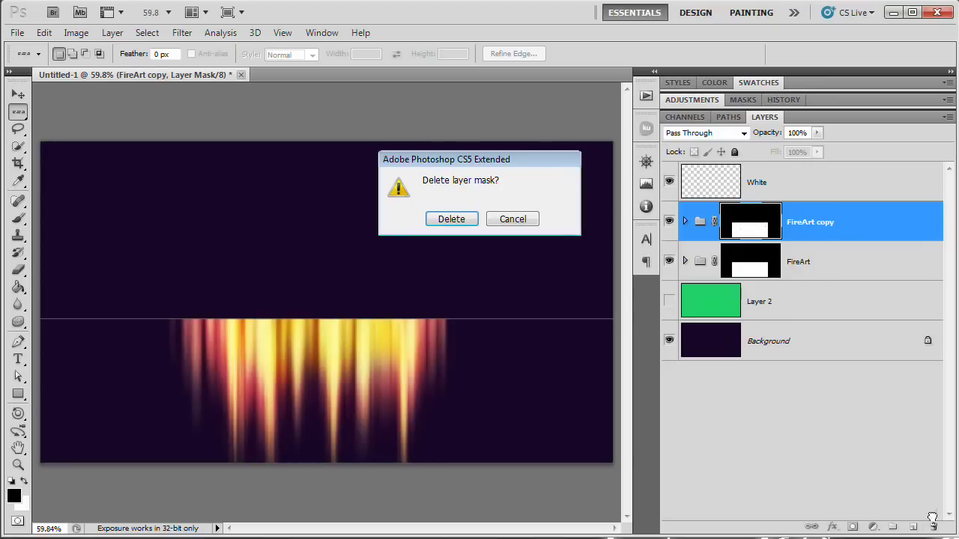
left_click_drag(459, 152, 418, 145)
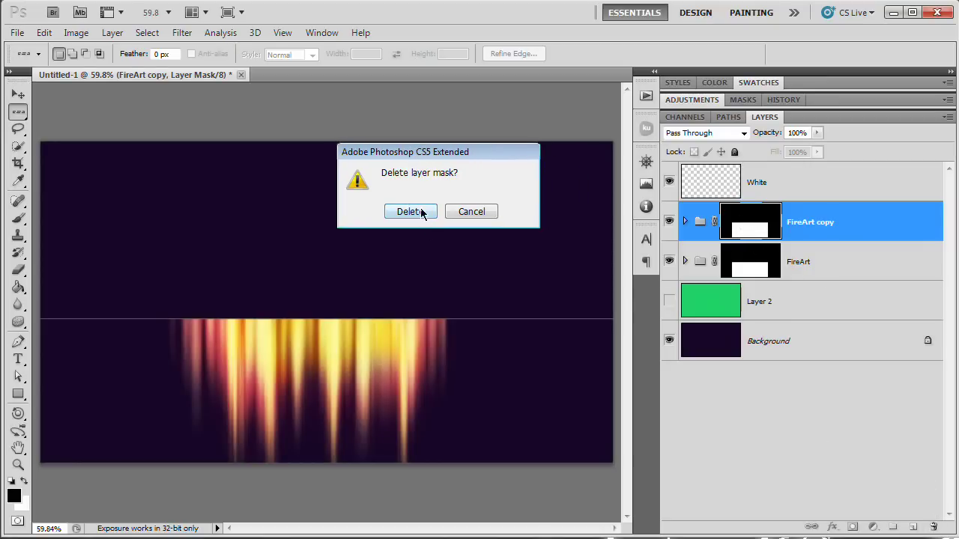
left_click(420, 213)
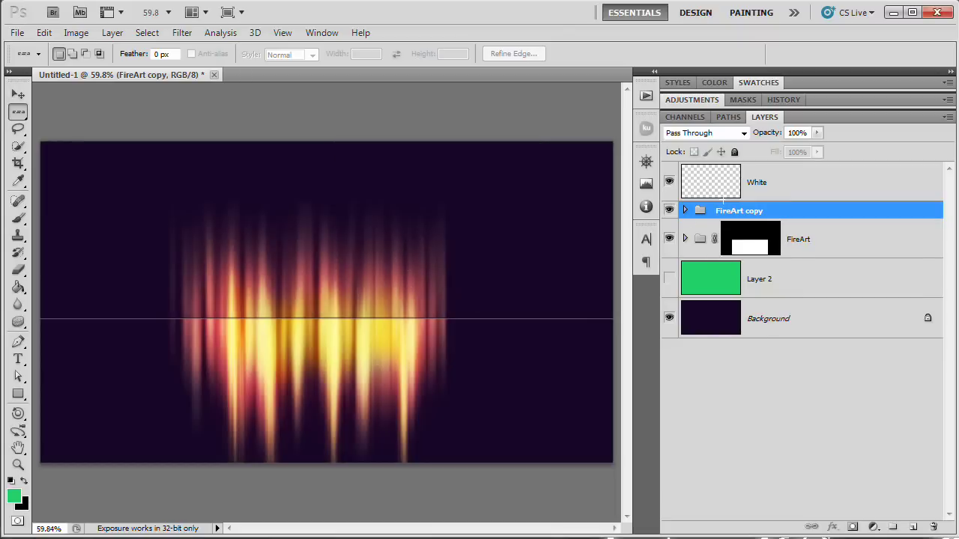
- Flip the FireArt copy group vertically, scale it to about 49.5%, and position its flames rising above the thin line
key("ctrl+t")
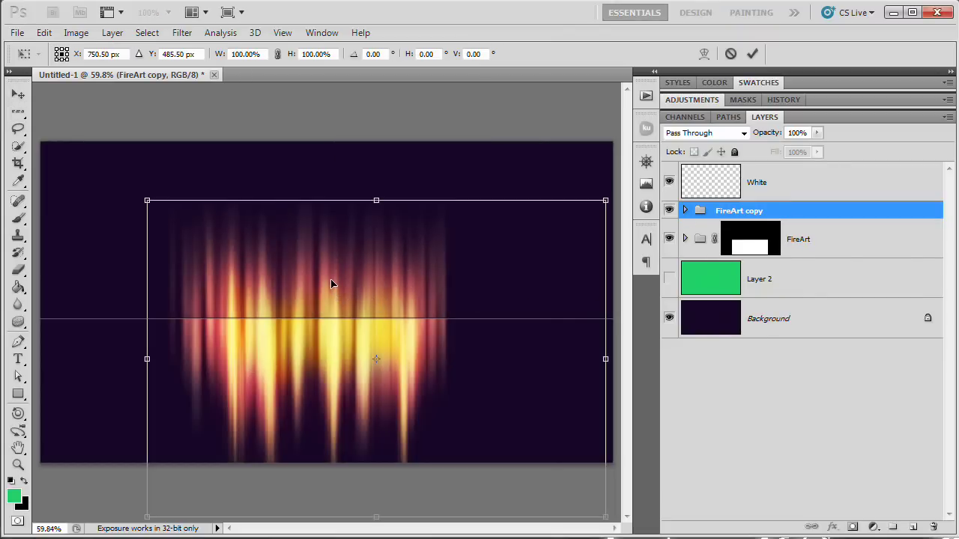
right_click(330, 280)
left_click(389, 508)
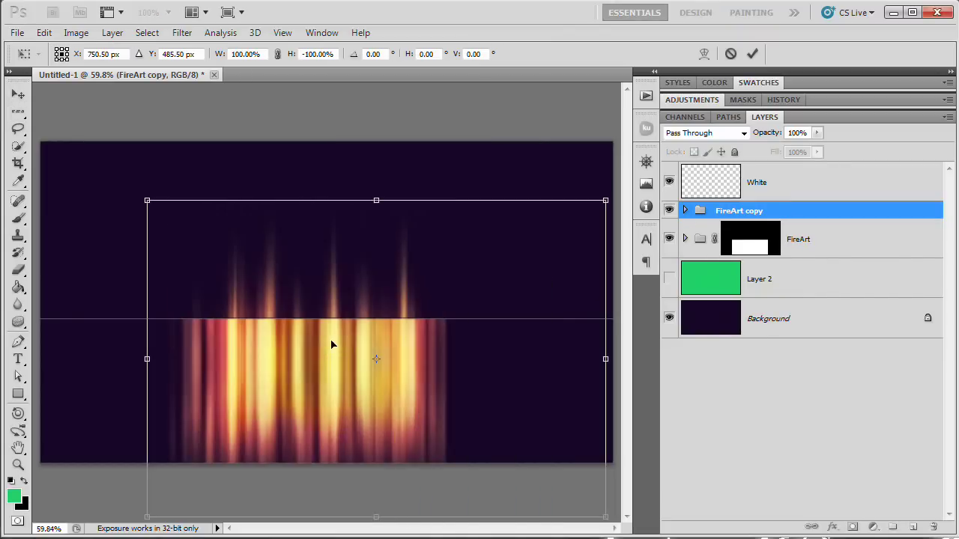
left_click_drag(605, 202, 493, 283)
left_click_drag(353, 386, 324, 321)
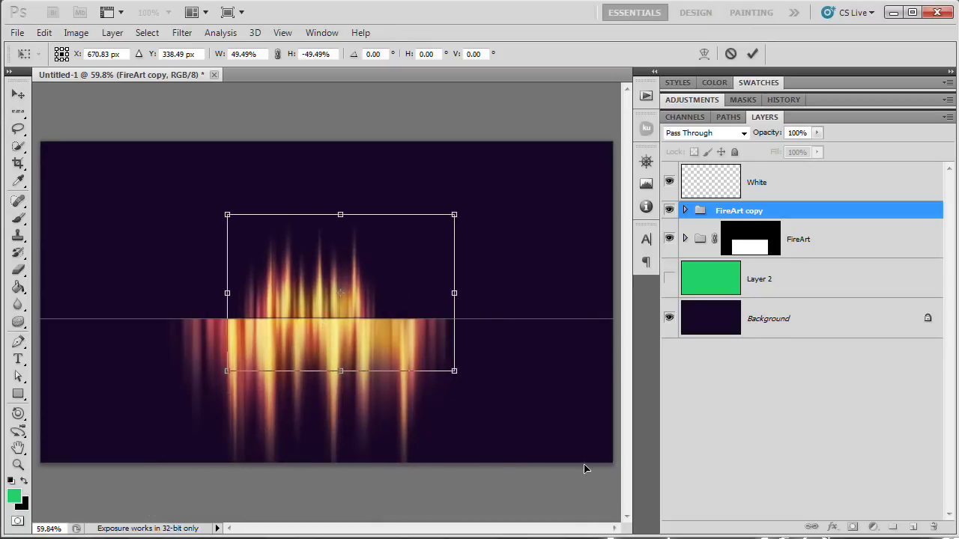
key("Return")
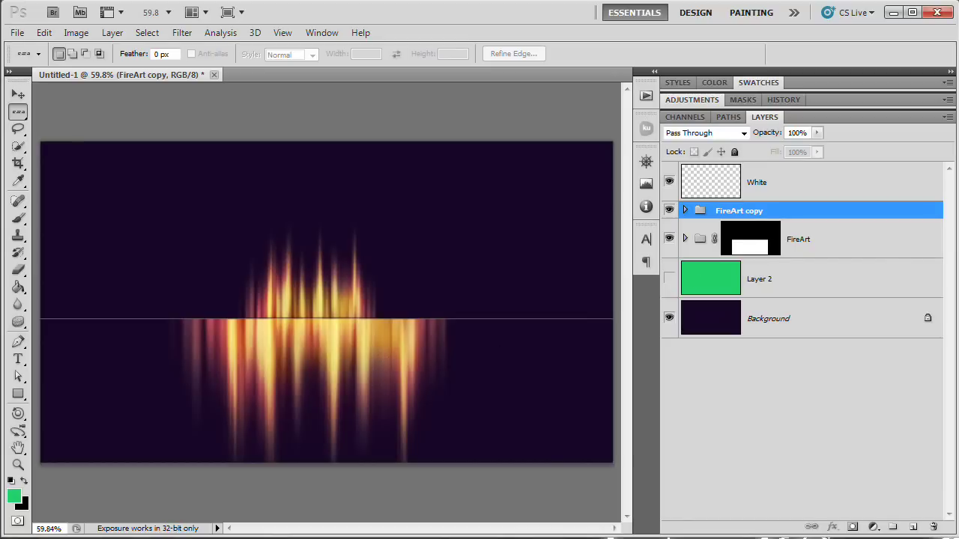
- Select a rectangle around the small flames above the thin line and use it as a layer mask on the FireArt copy group
right_click(18, 111)
left_click(97, 104)
left_click_drag(145, 187, 488, 317)
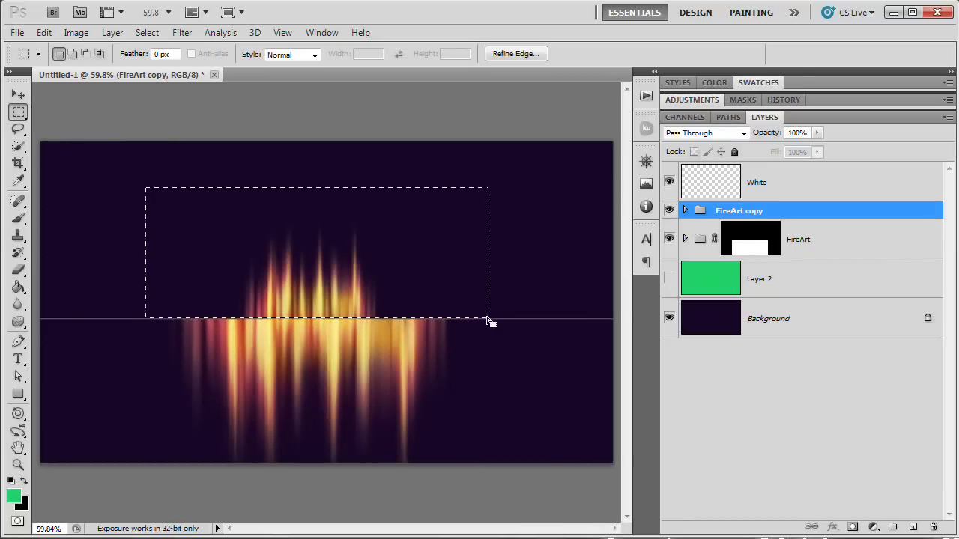
left_click(852, 527)
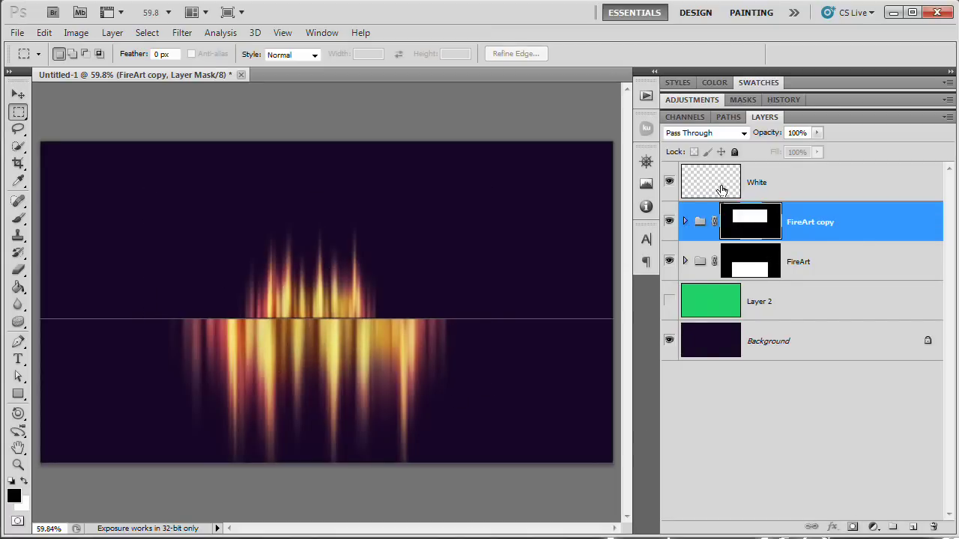
- Create a new layer above the FireArt copy group and name it FinalColorTweak
left_click(912, 527)
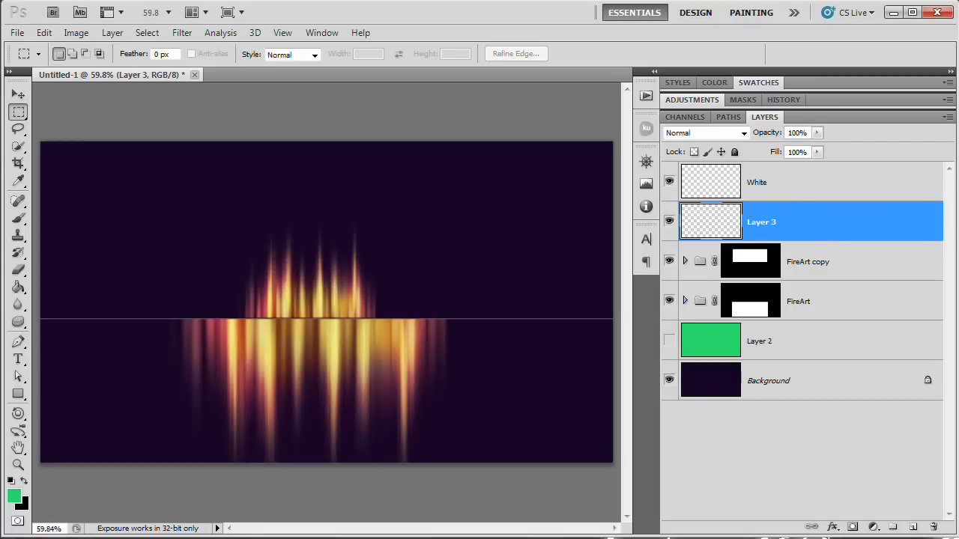
double_click(762, 222)
type("FinalColorTweak")
key("Return")
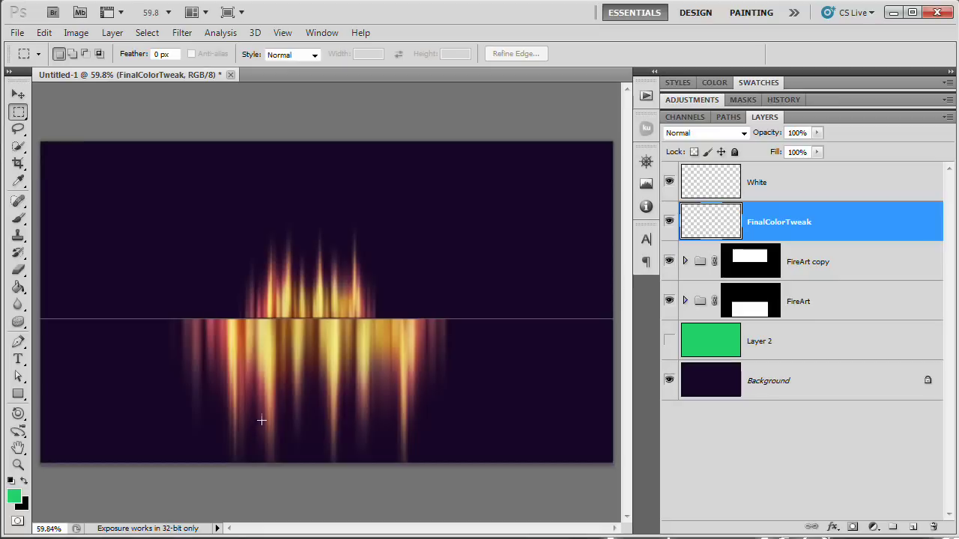
- Paint one soft pink (#f300ac) spot at the center of the fire artwork with a 200 px brush
left_click(18, 218)
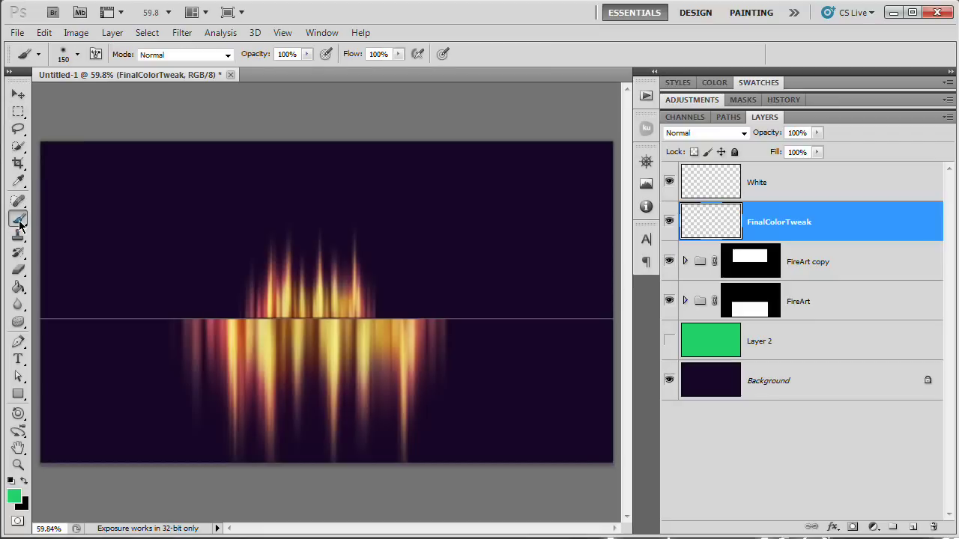
left_click(15, 496)
left_click_drag(398, 185, 396, 185)
left_click_drag(337, 197, 366, 174)
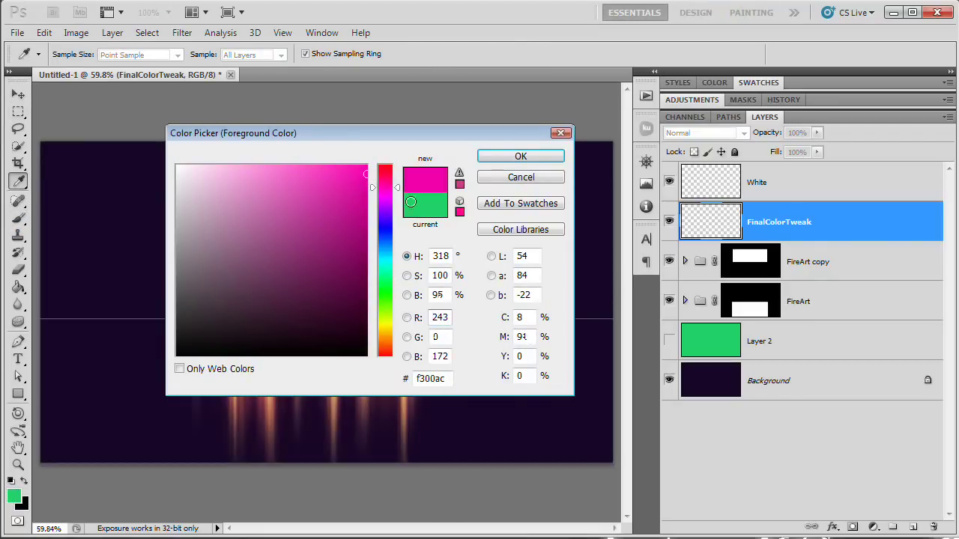
left_click(520, 157)
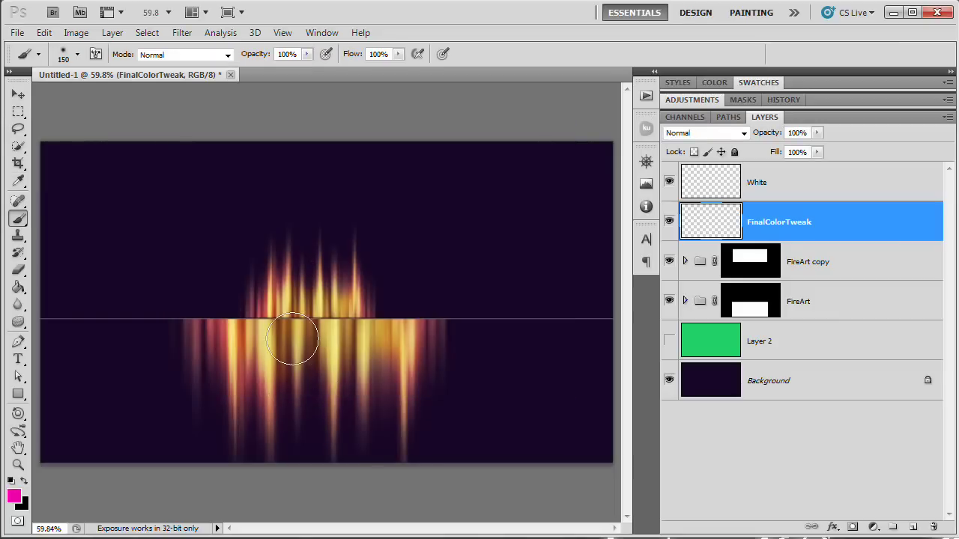
key("bracketright")
key("bracketright")
left_click(311, 330)
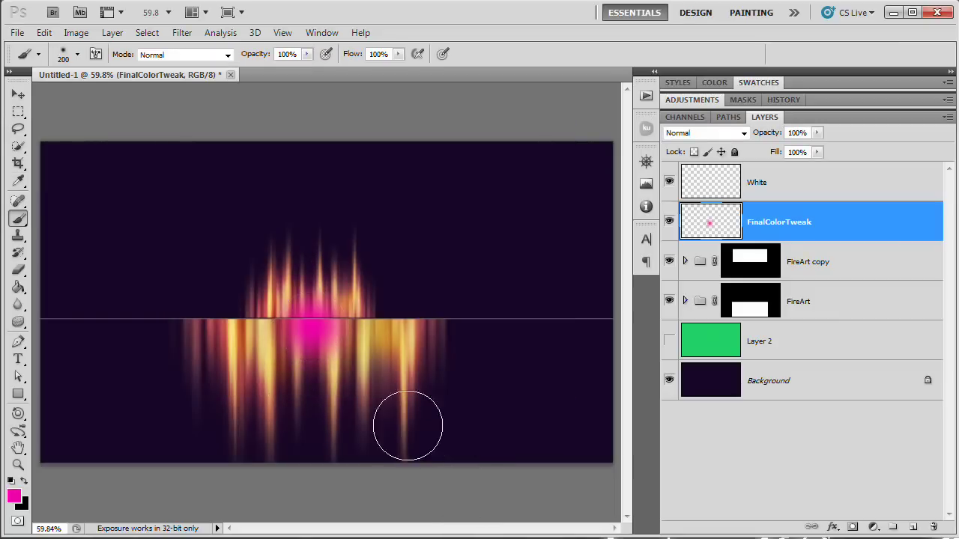
- Set the FinalColorTweak layer to Soft Light after comparing it with Overlay, and lower its opacity to 63%
left_click(739, 133)
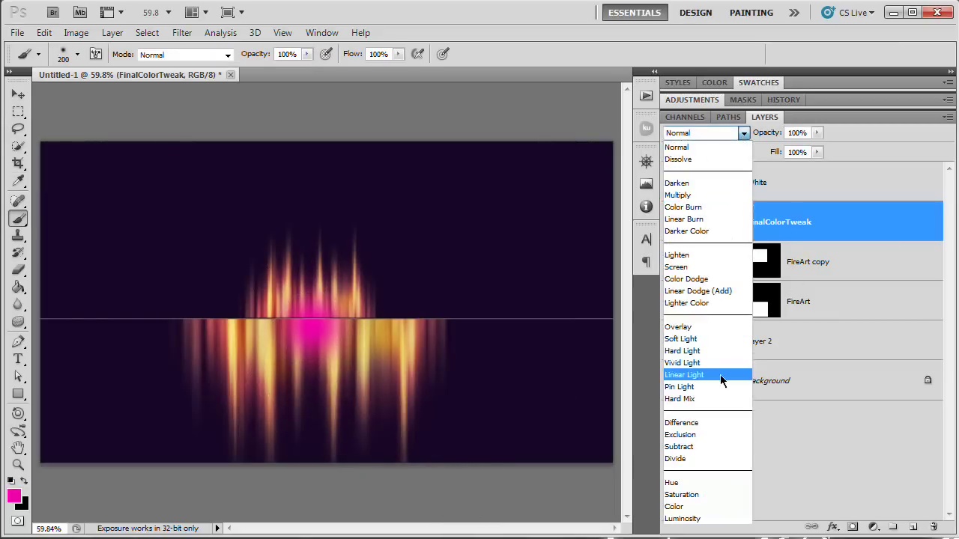
left_click(703, 342)
left_click(669, 223)
left_click(670, 223)
left_click(743, 133)
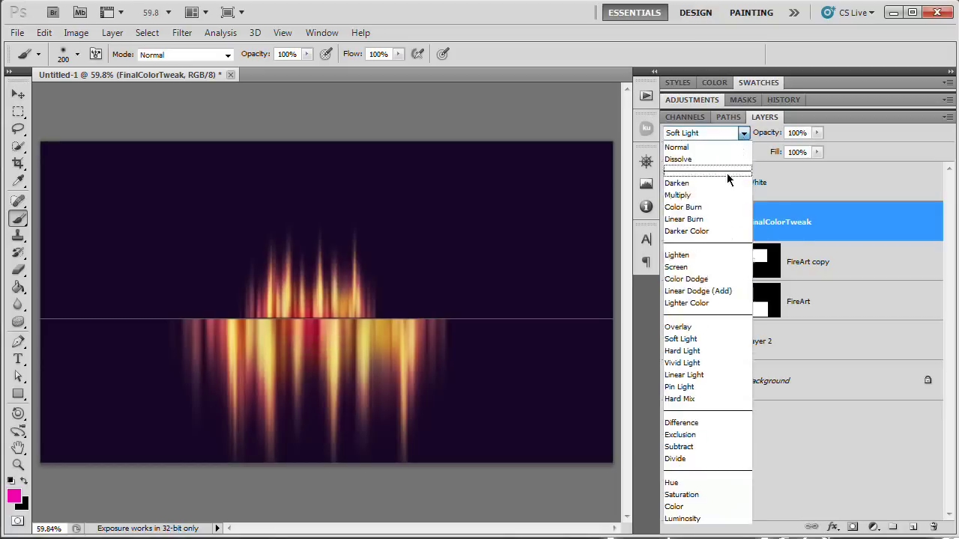
left_click(704, 328)
left_click(718, 129)
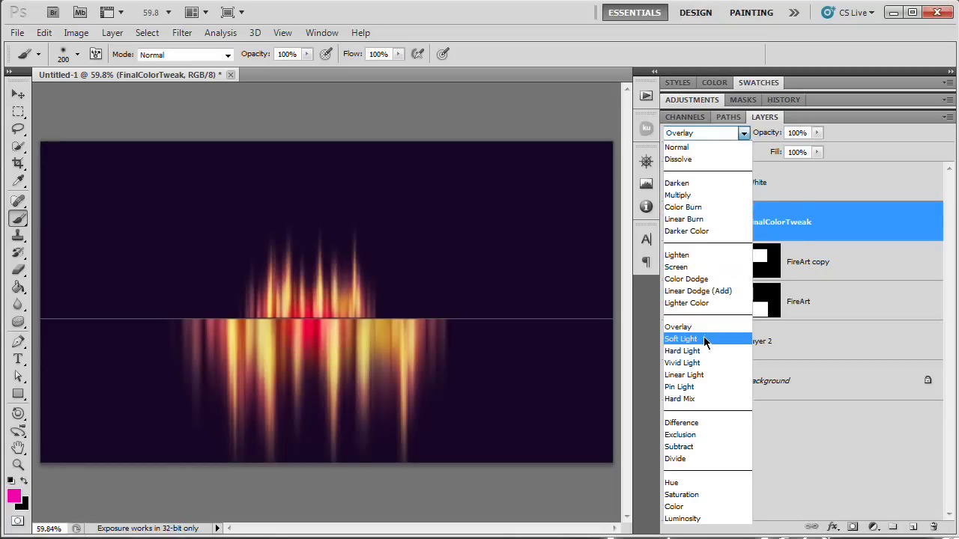
left_click(703, 339)
left_click_drag(765, 133, 740, 138)
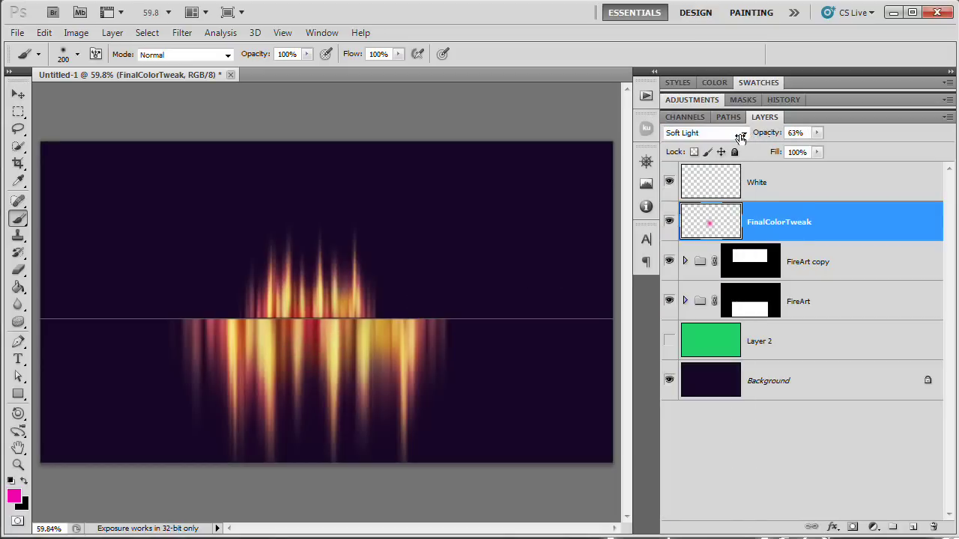
left_click(669, 222)
left_click(669, 223)
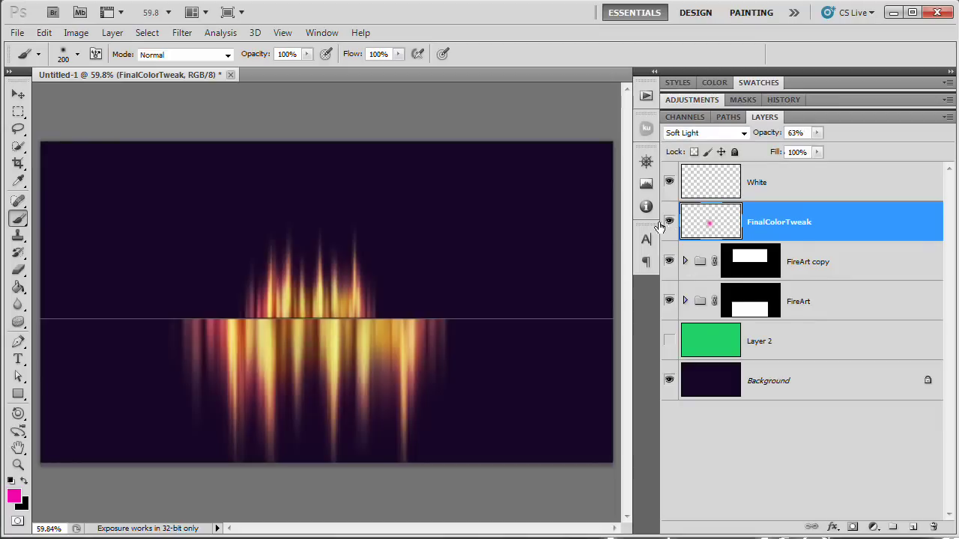
- Switch to the Move tool with the FinalColorTweak layer active
left_click(329, 326)
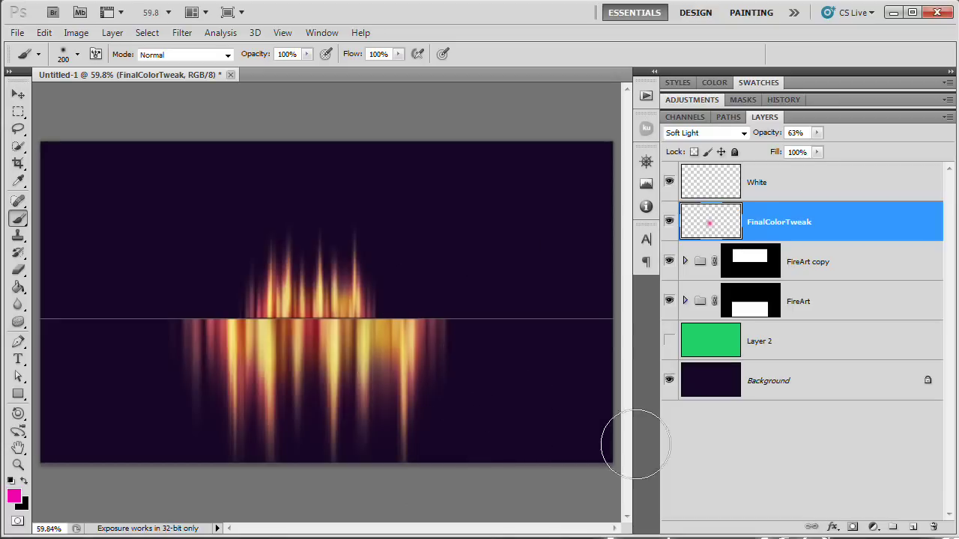
left_click(18, 94)
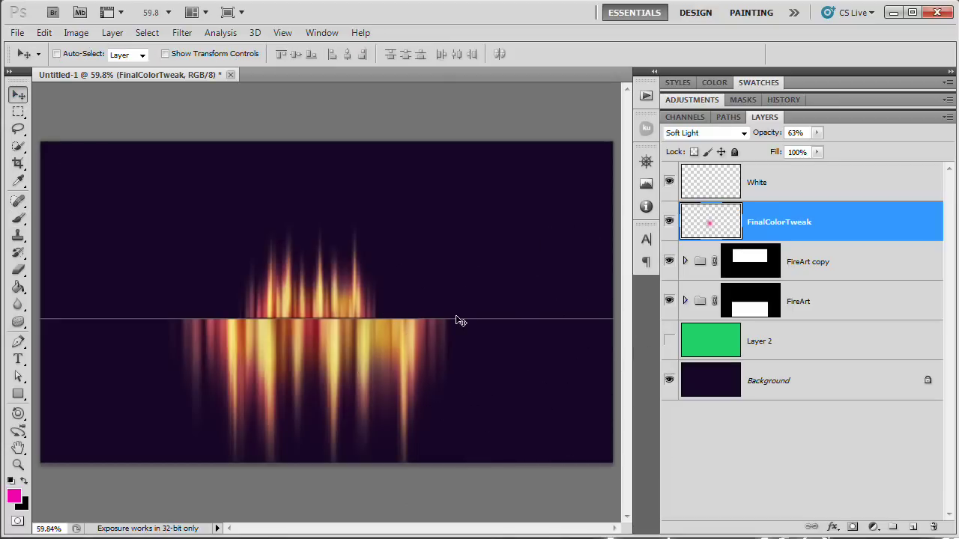